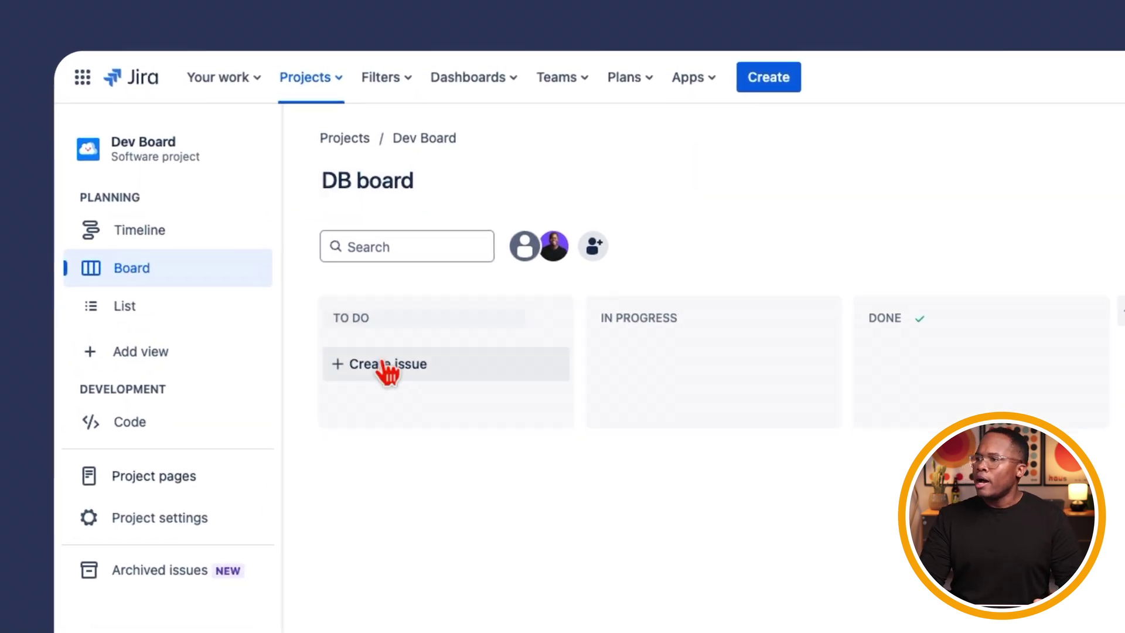
Step: Check the DB project's issue type settings, then return to the board without adding a type
left_click(381, 371)
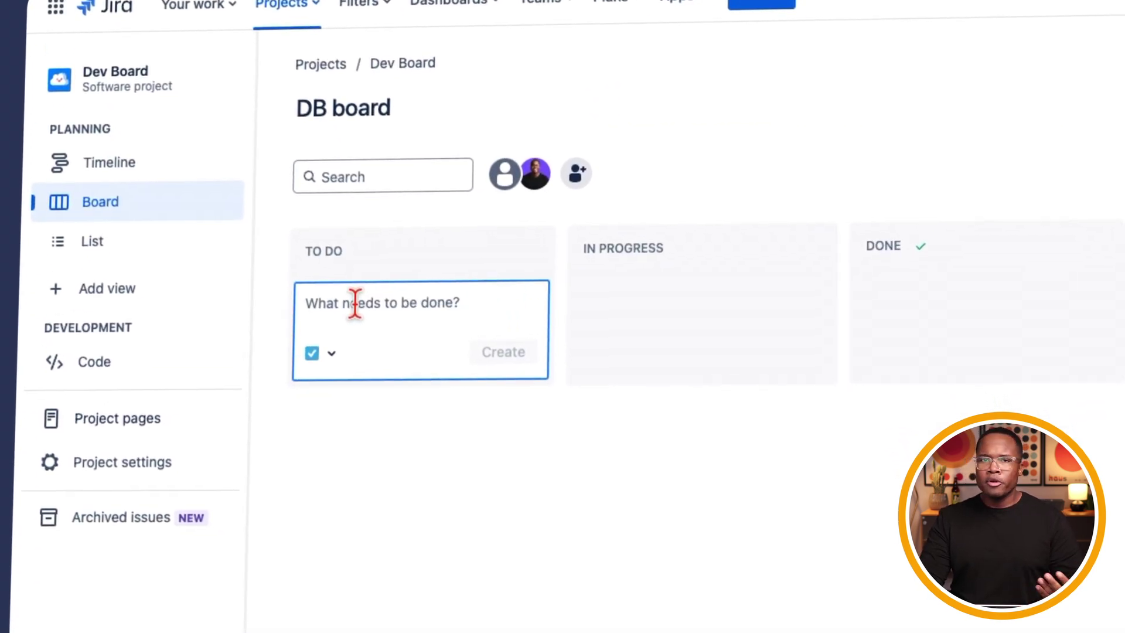
left_click(321, 368)
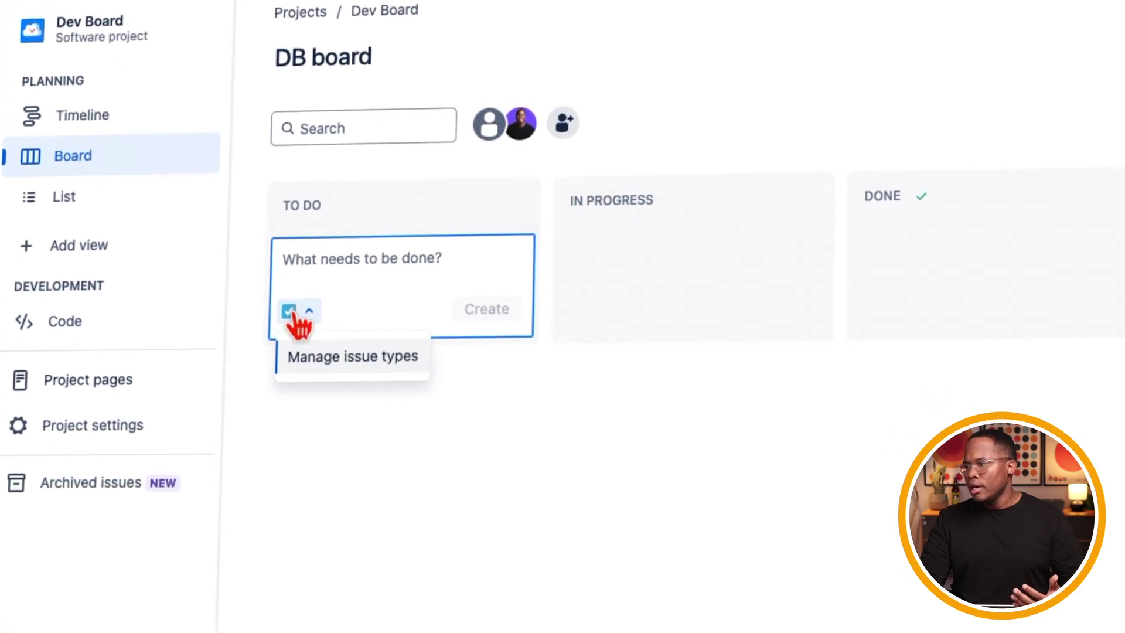
left_click(328, 357)
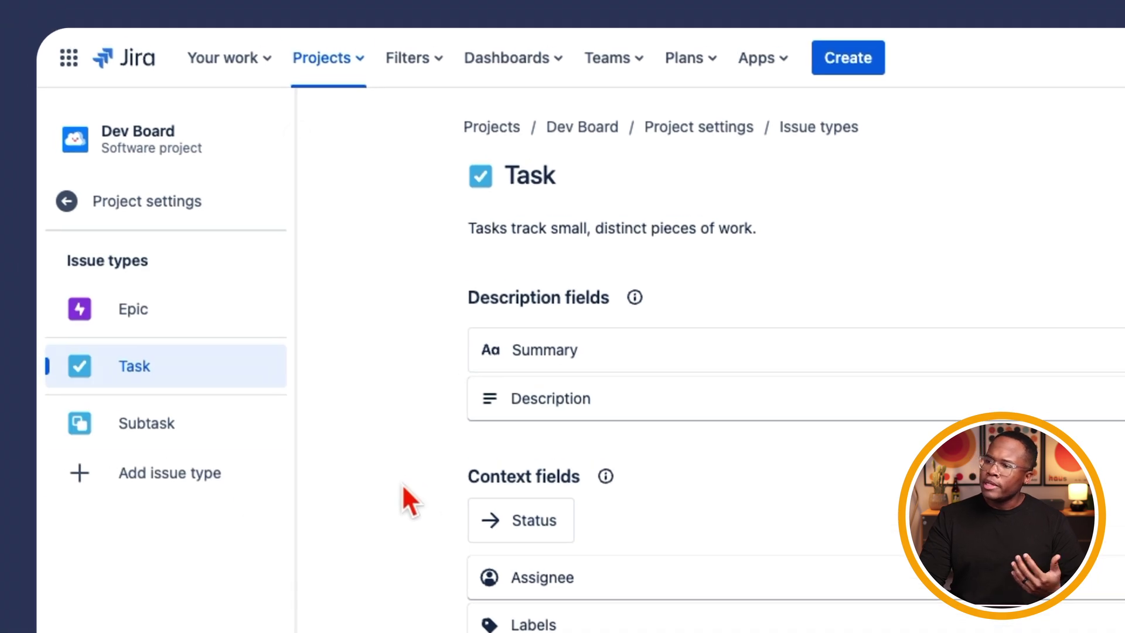
left_click(208, 475)
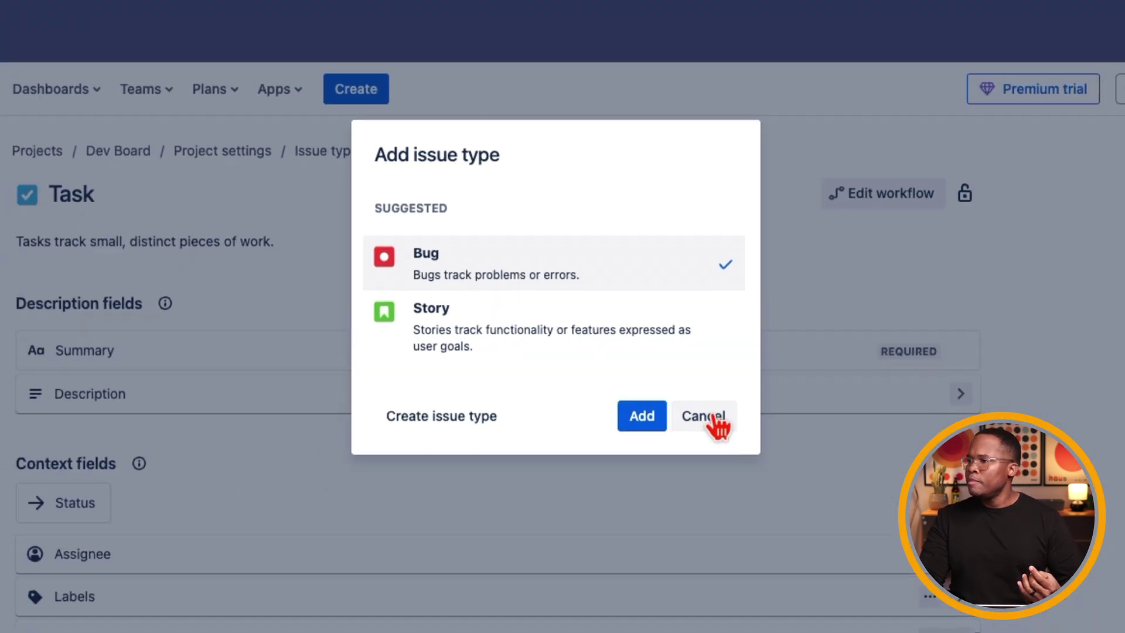
left_click(701, 459)
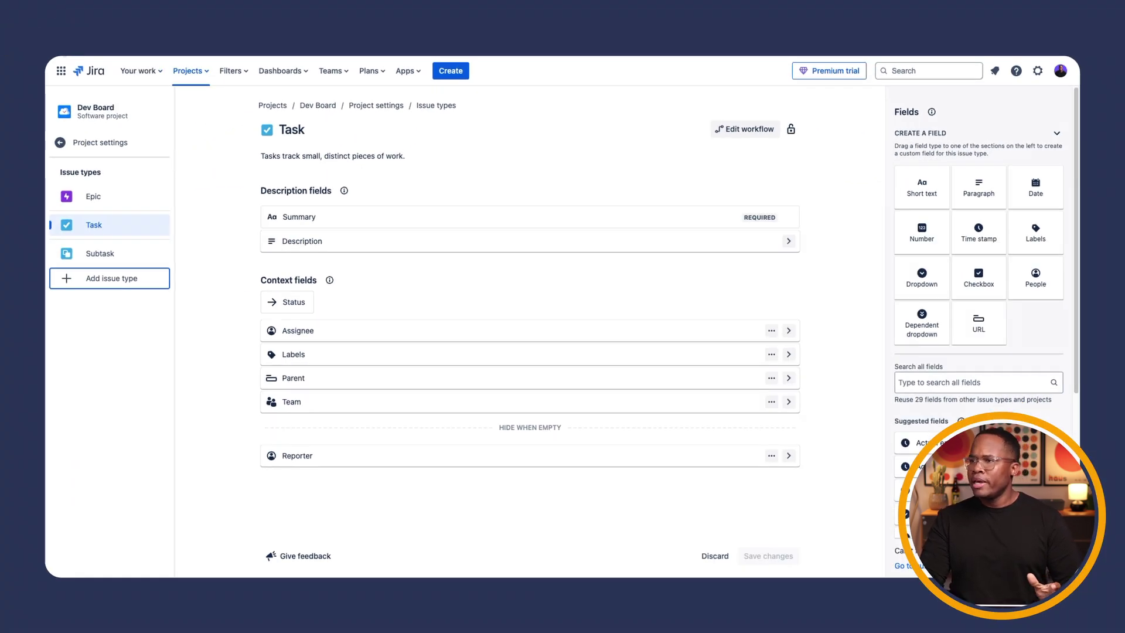
left_click(61, 58)
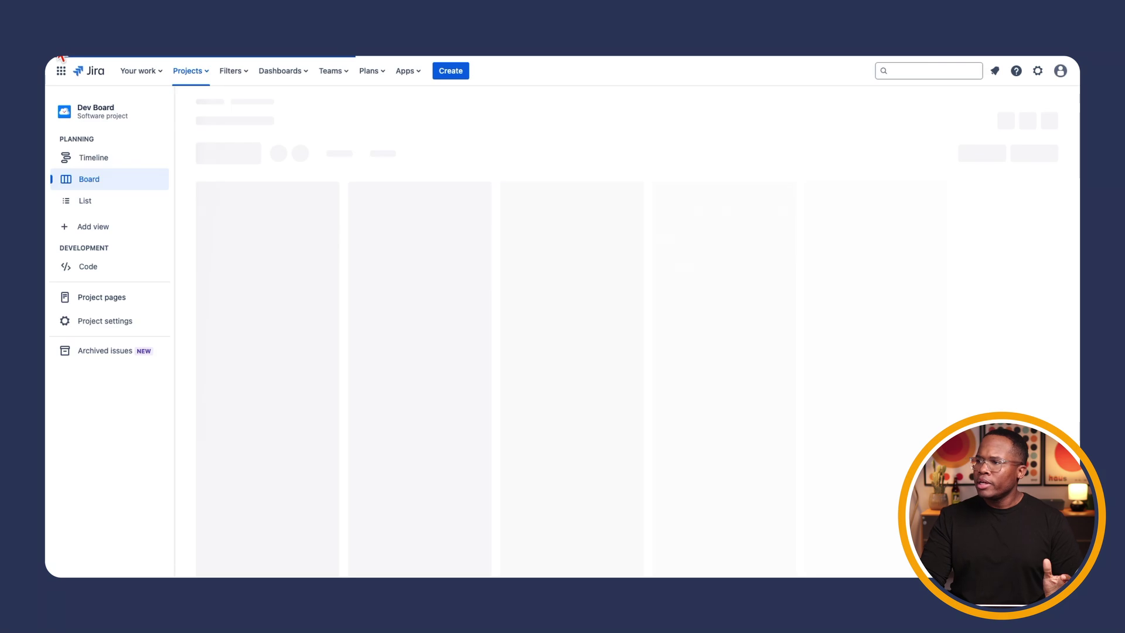
Step: Create the issue 'Test issue' (DB-1) in the TO DO column
left_click(294, 249)
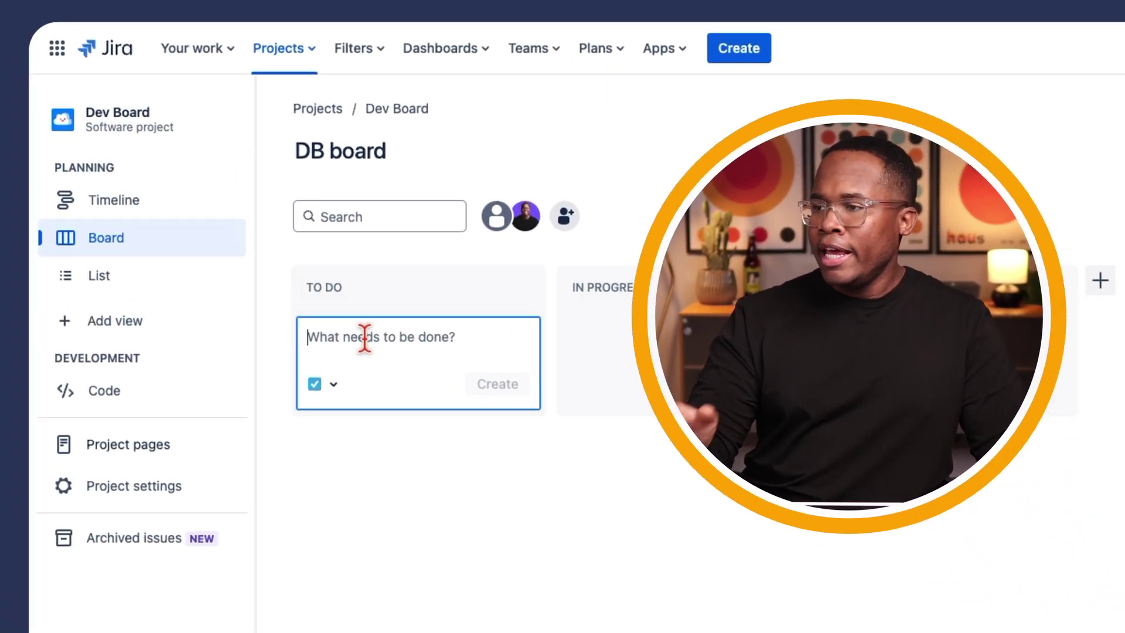
type("T")
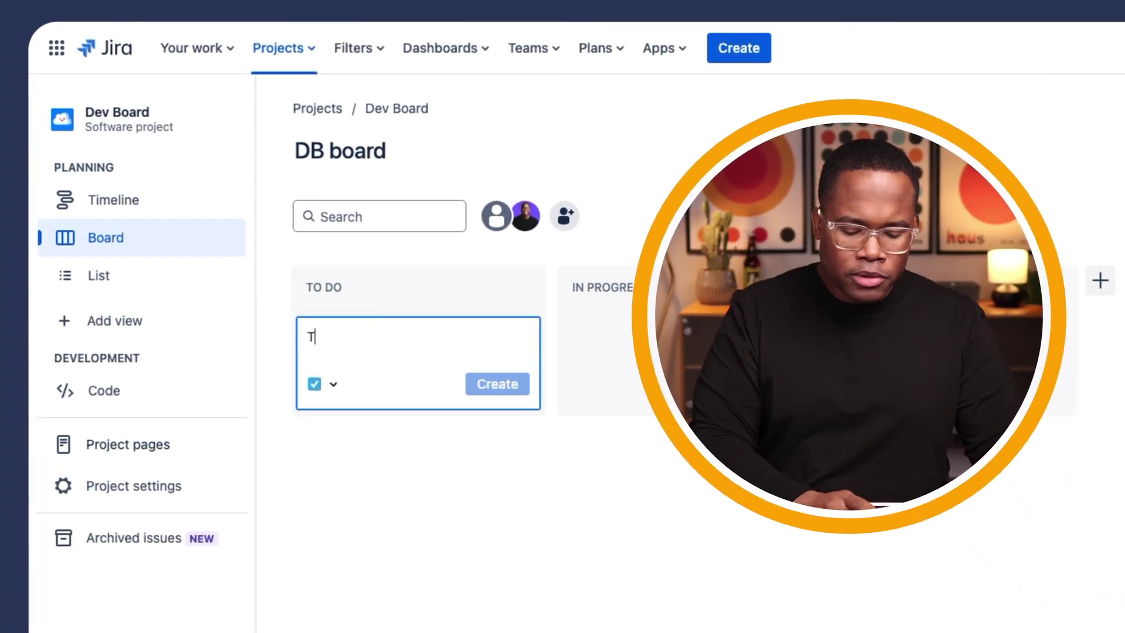
type("est issue")
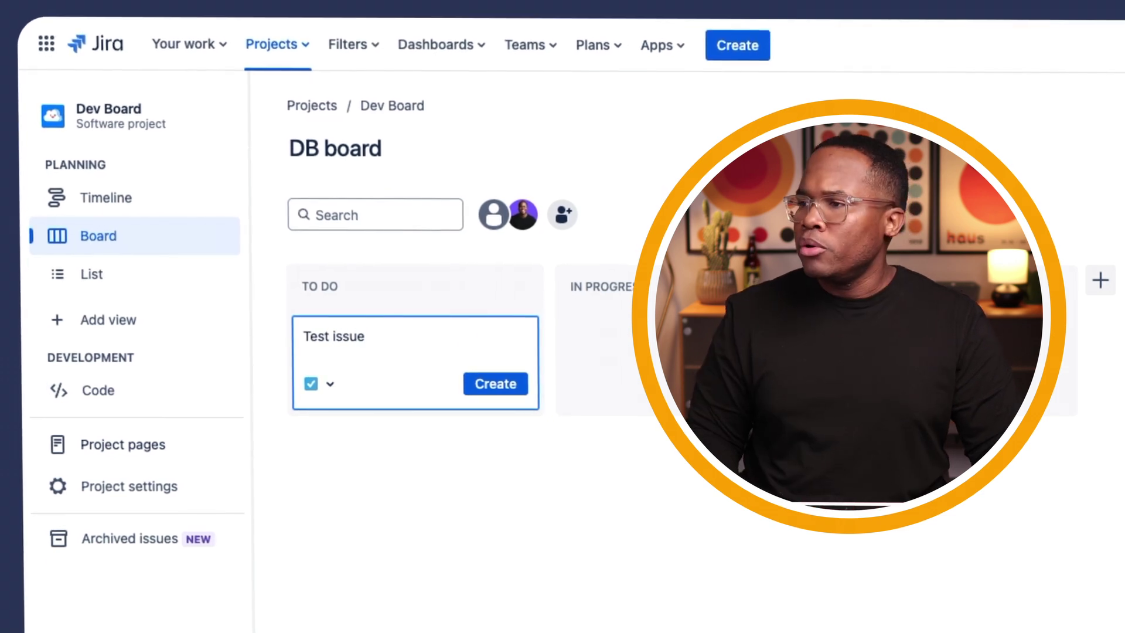
key("Return")
left_click(454, 480)
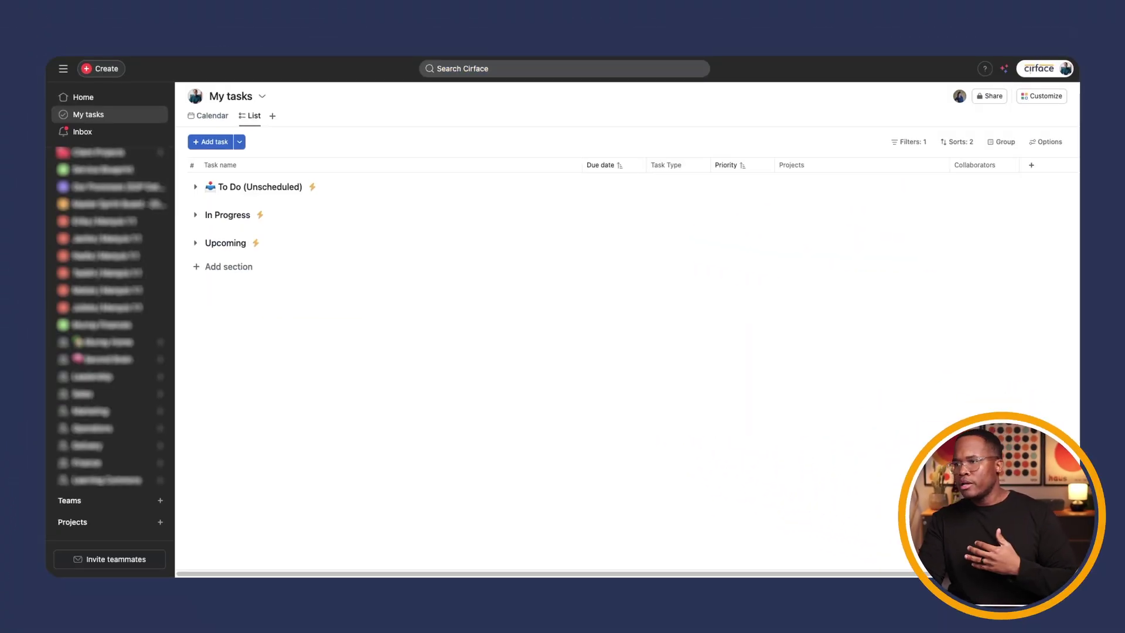
Step: Create a blank project 'Dev<>Marketing Board' keeping the recommended views
left_click(100, 69)
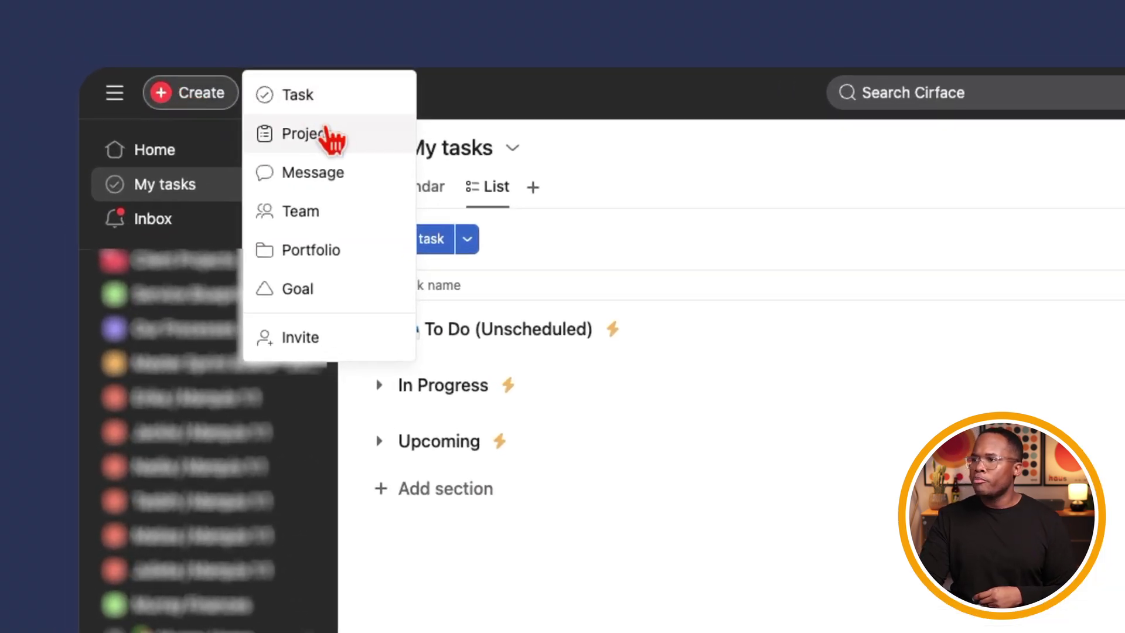
left_click(344, 144)
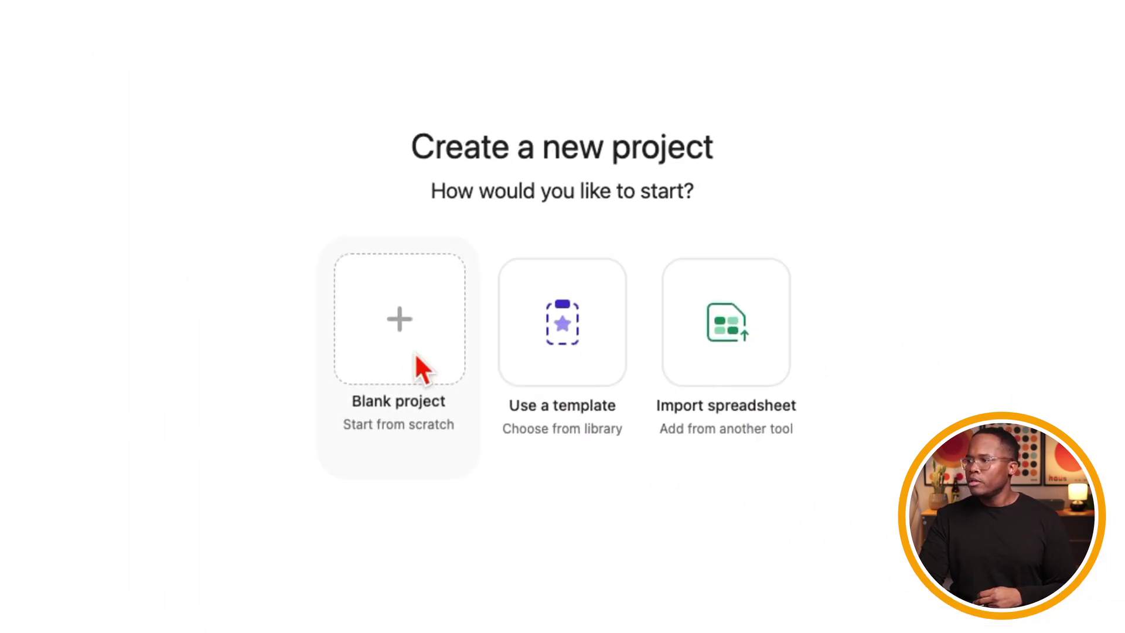
left_click(416, 354)
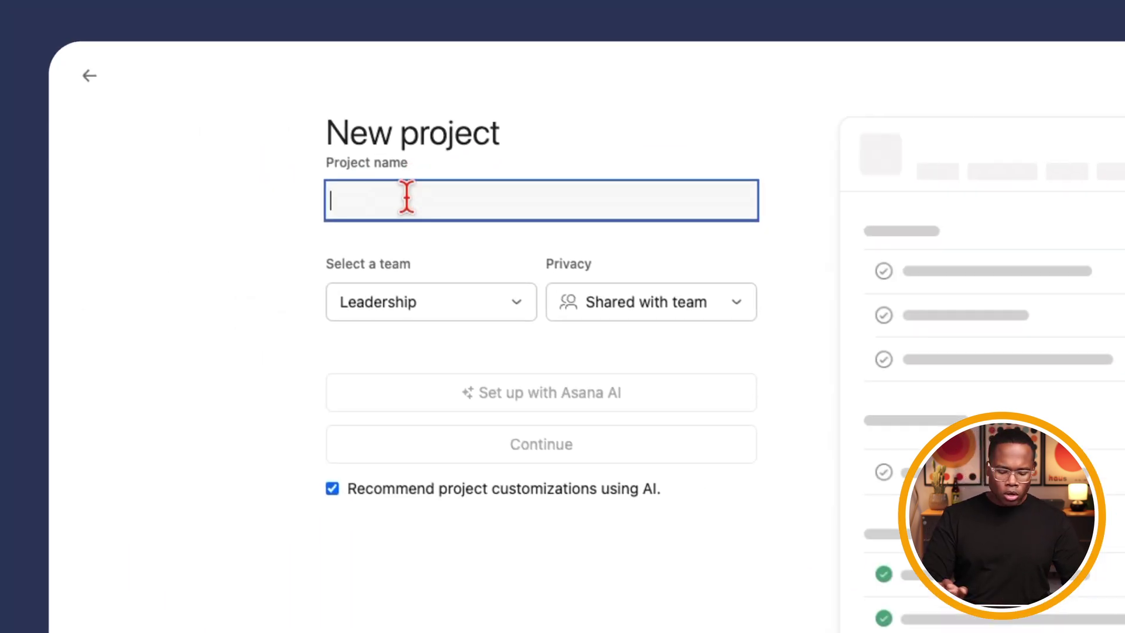
type("Dev")
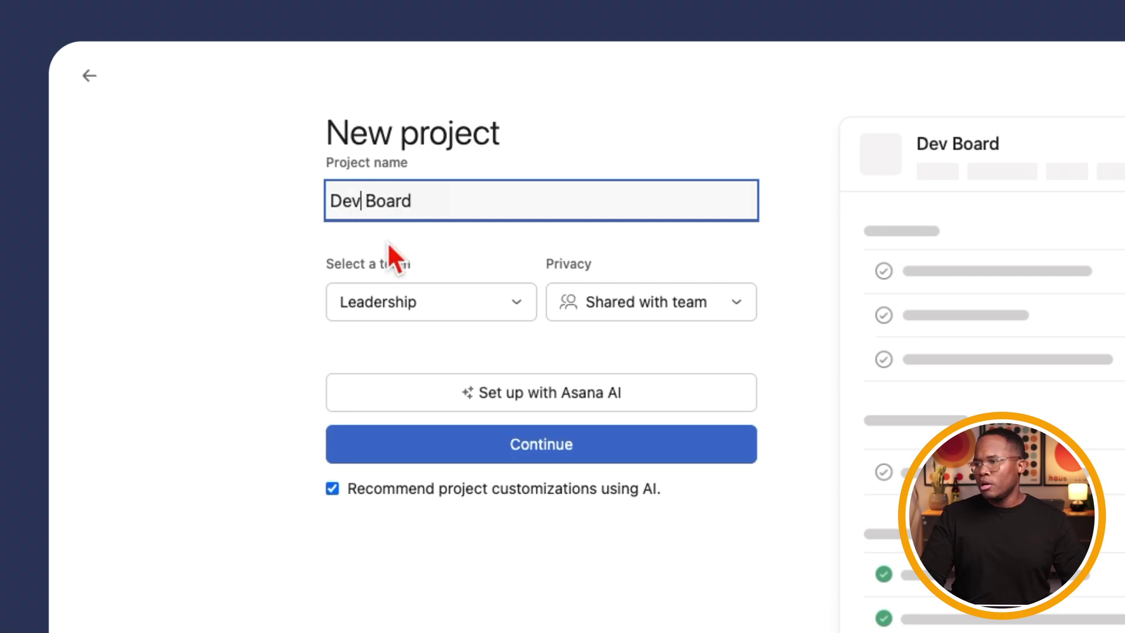
type("<>Marketing")
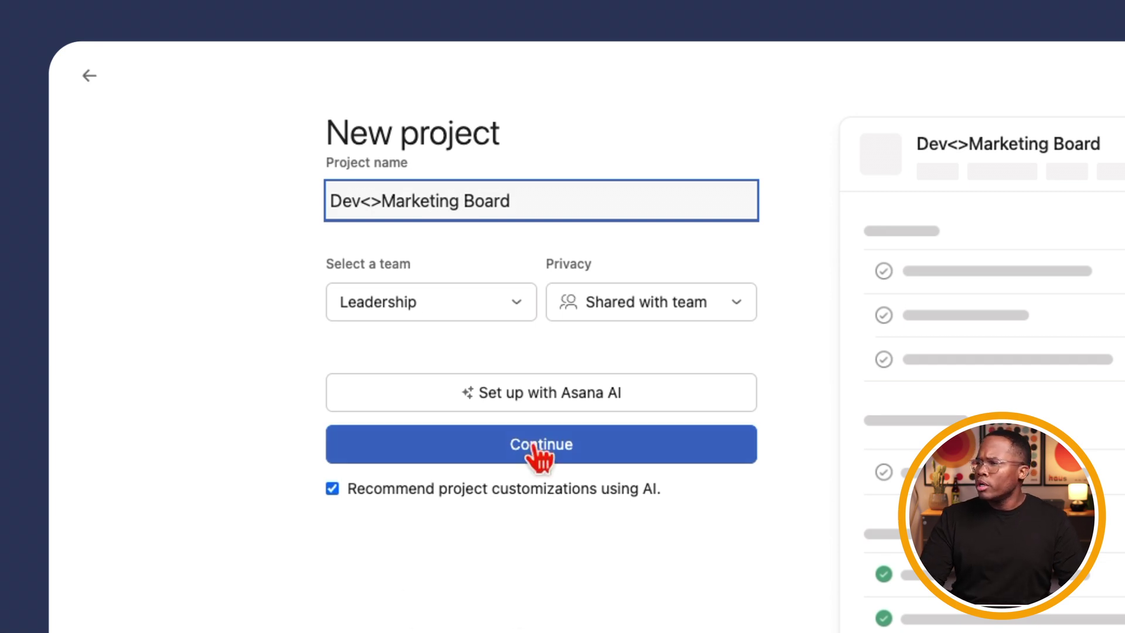
left_click(534, 449)
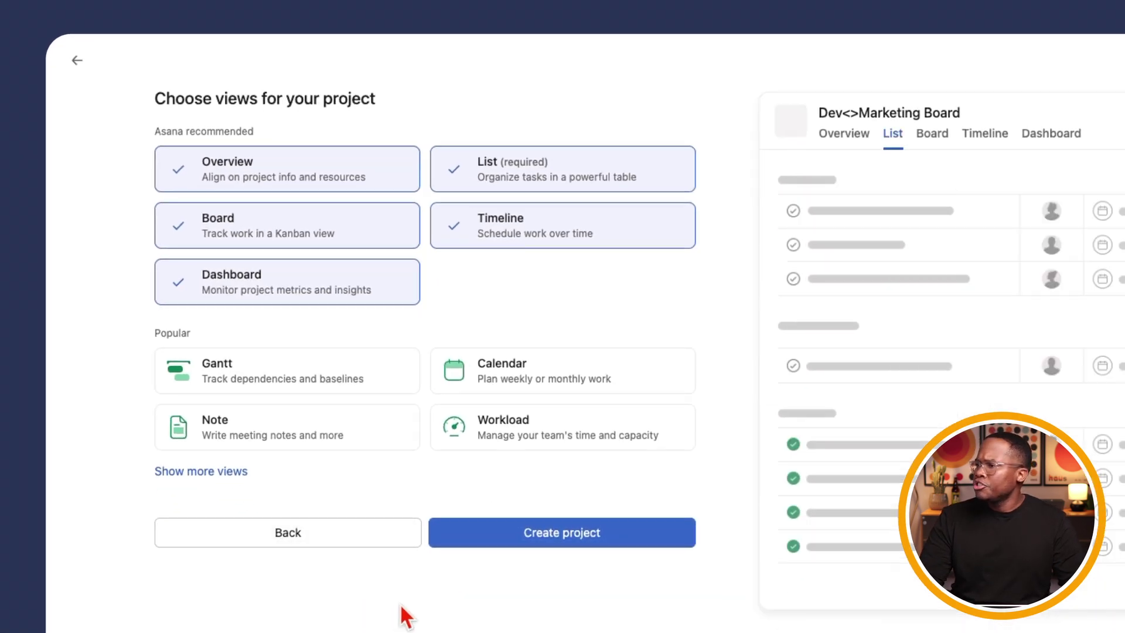
left_click(485, 525)
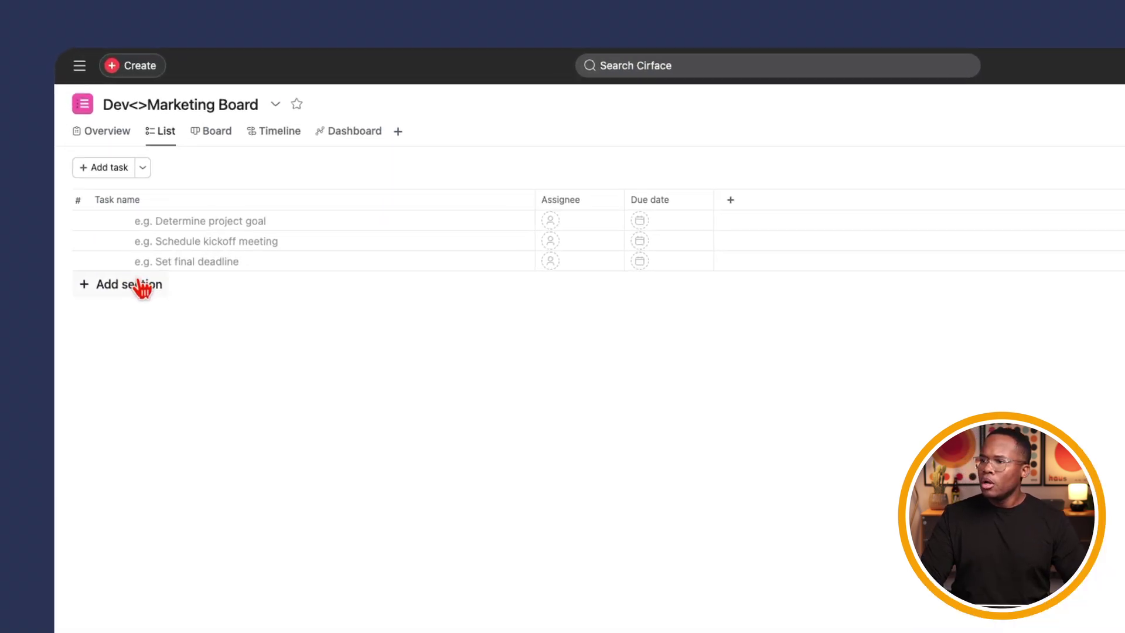
Step: Add a To Do section and start a Done-section rule triggered when a task is marked Complete
left_click(142, 286)
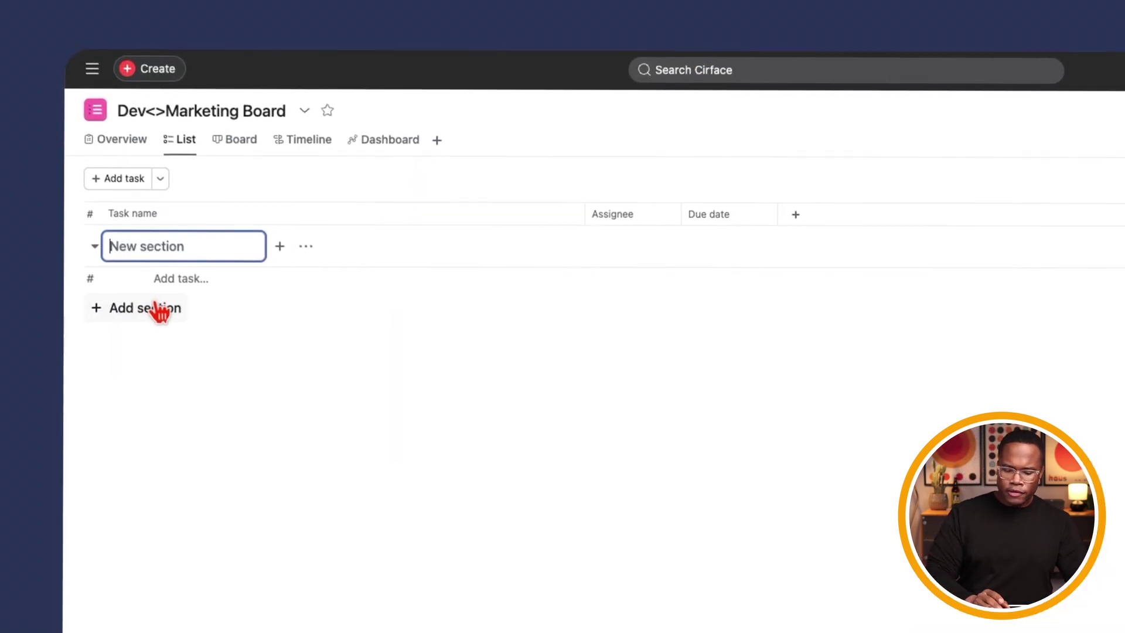
type("To Do")
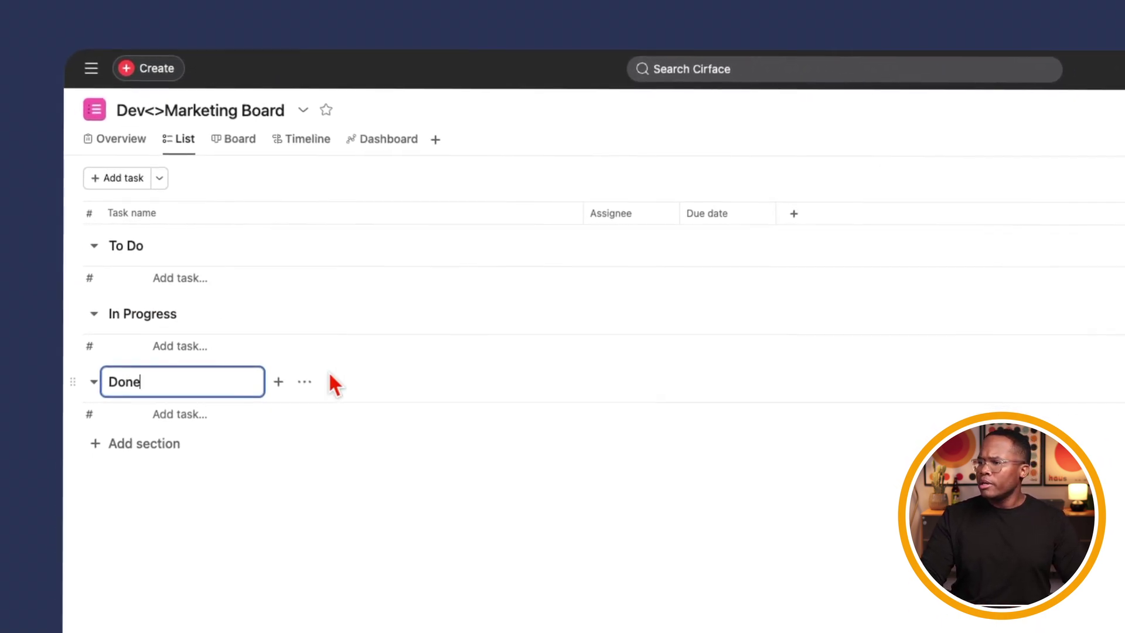
left_click(177, 379)
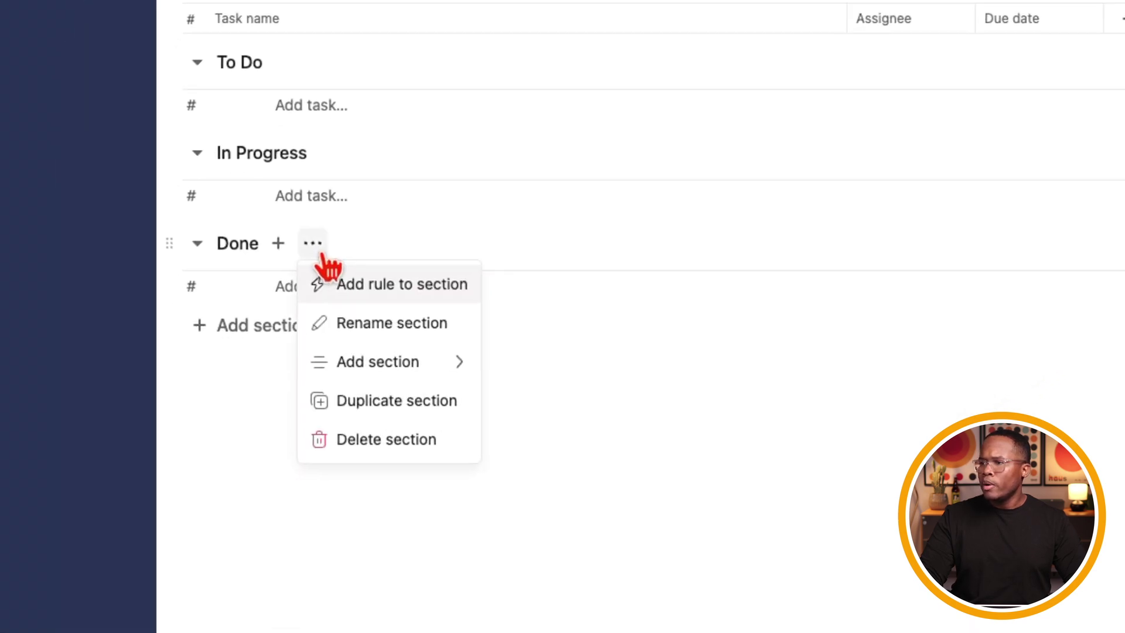
left_click(367, 287)
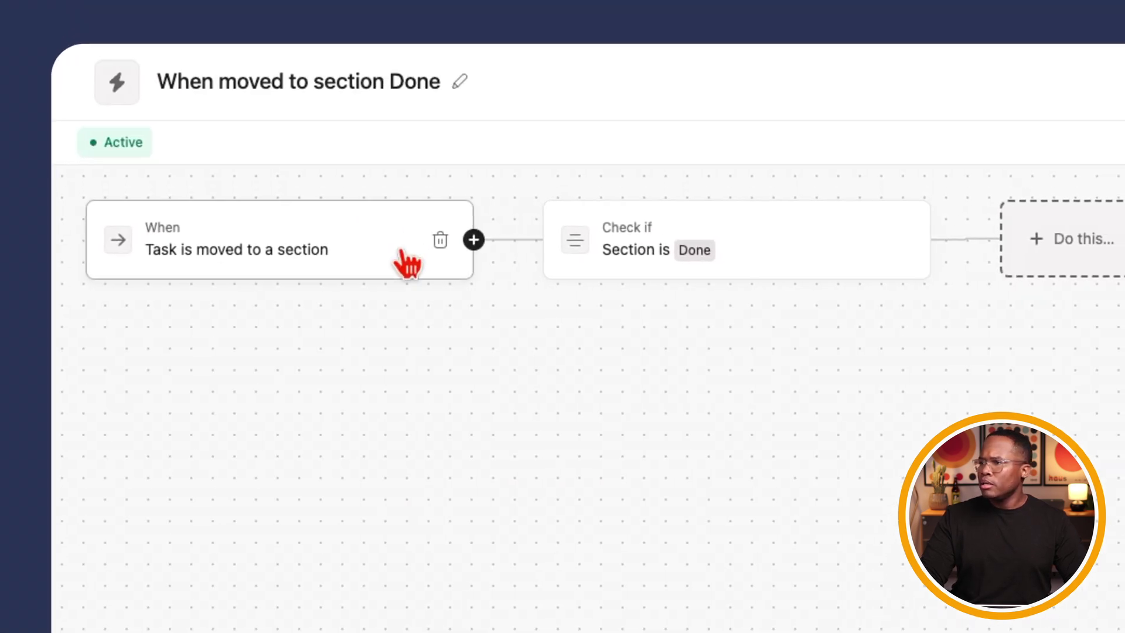
left_click(440, 240)
left_click(332, 266)
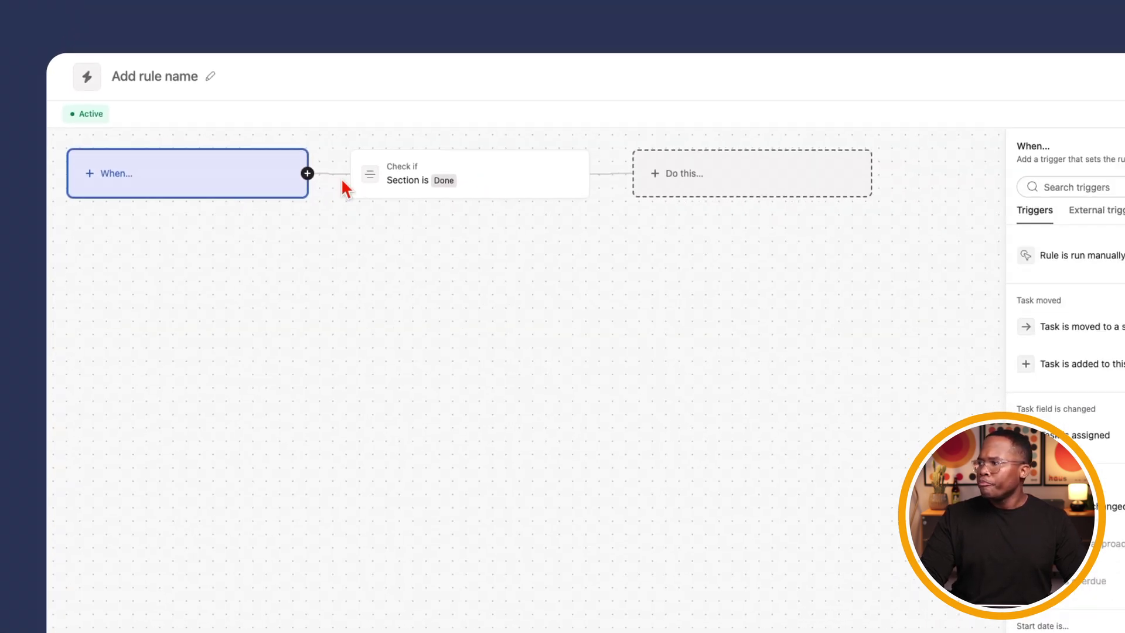
scroll(822, 313, "down", 5)
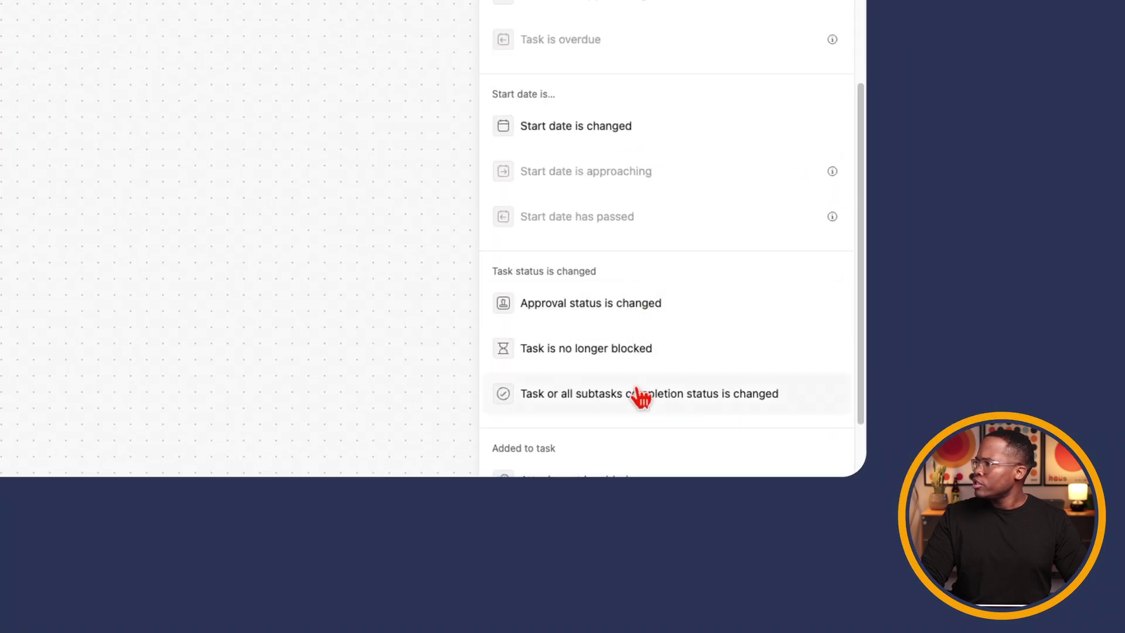
left_click(641, 399)
left_click(574, 3)
left_click(535, 412)
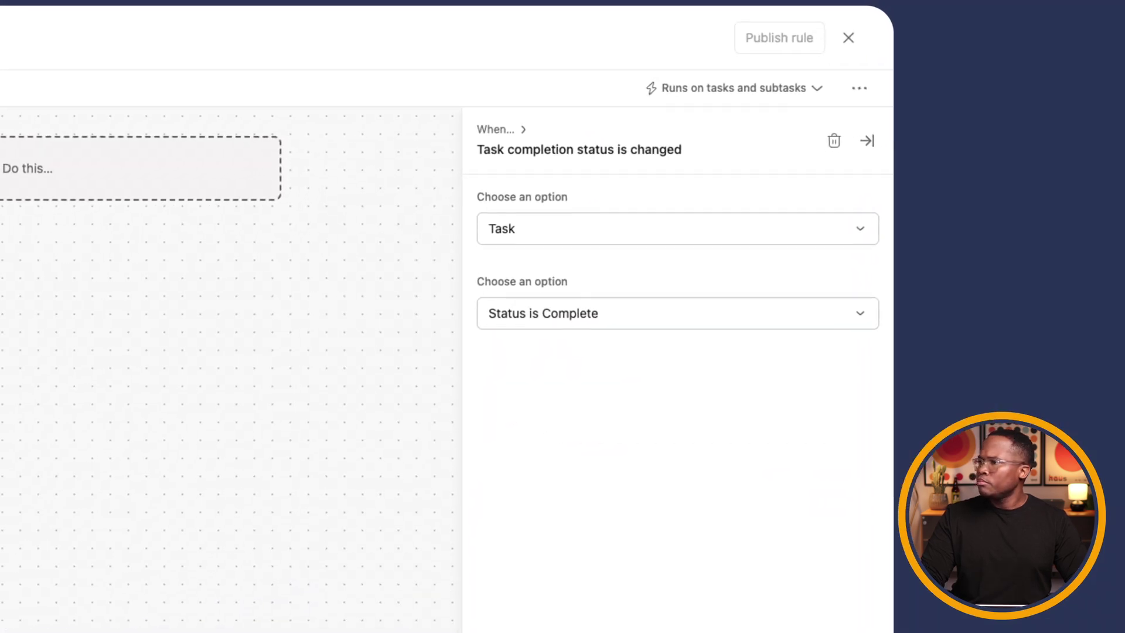
Step: Make the rule move tasks to the Done section, name it 'Task completion', and create it
left_click(73, 166)
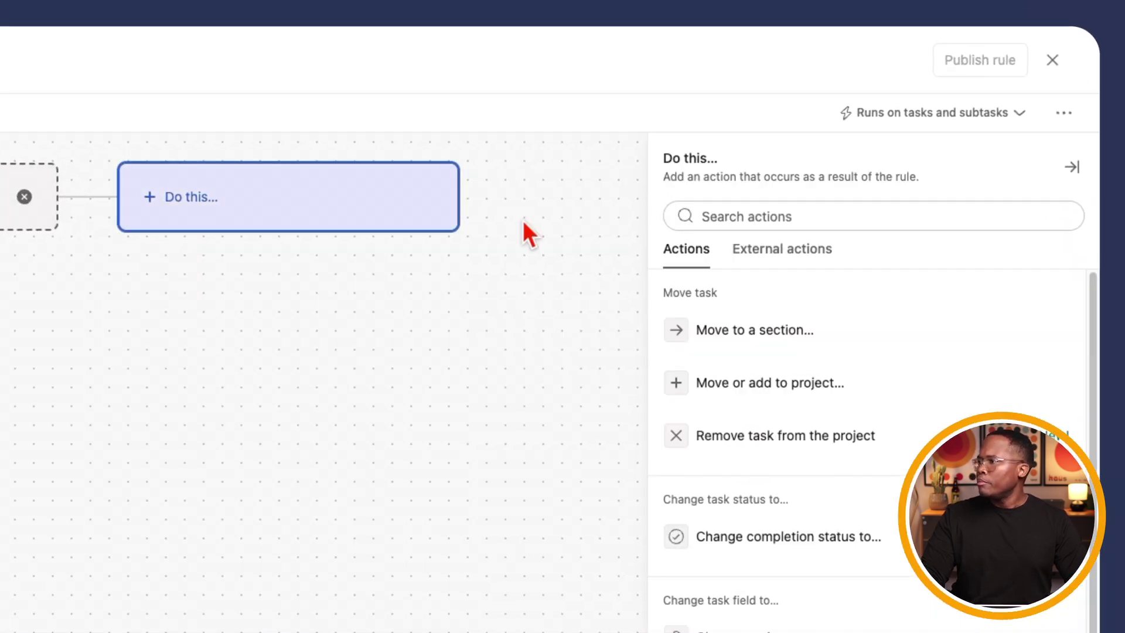
left_click(756, 330)
left_click(766, 284)
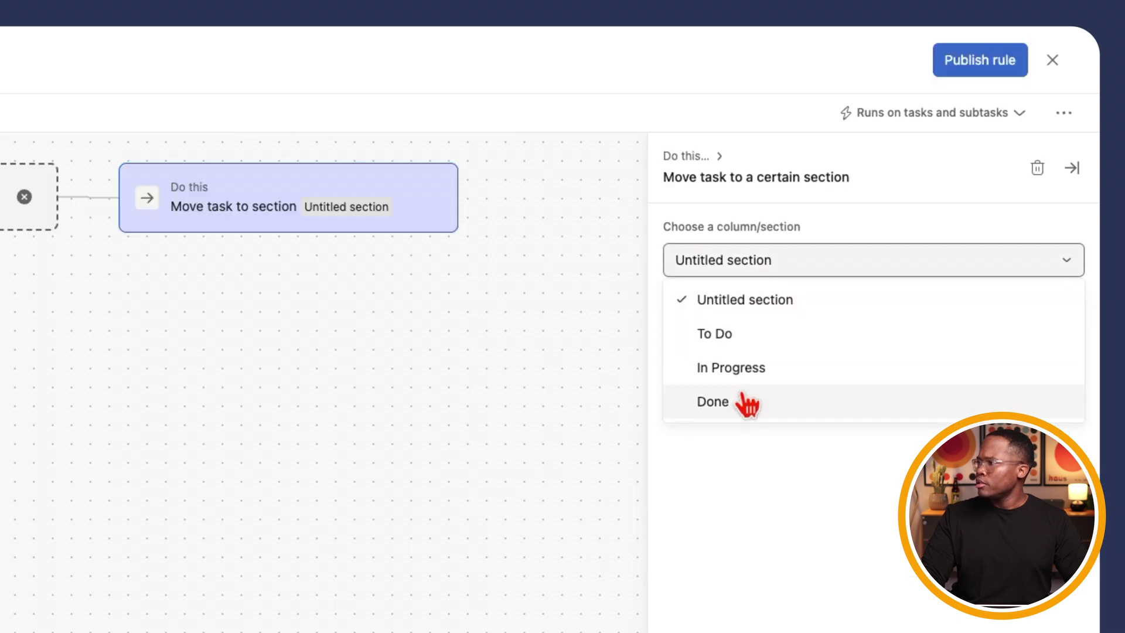
left_click(744, 399)
left_click(308, 59)
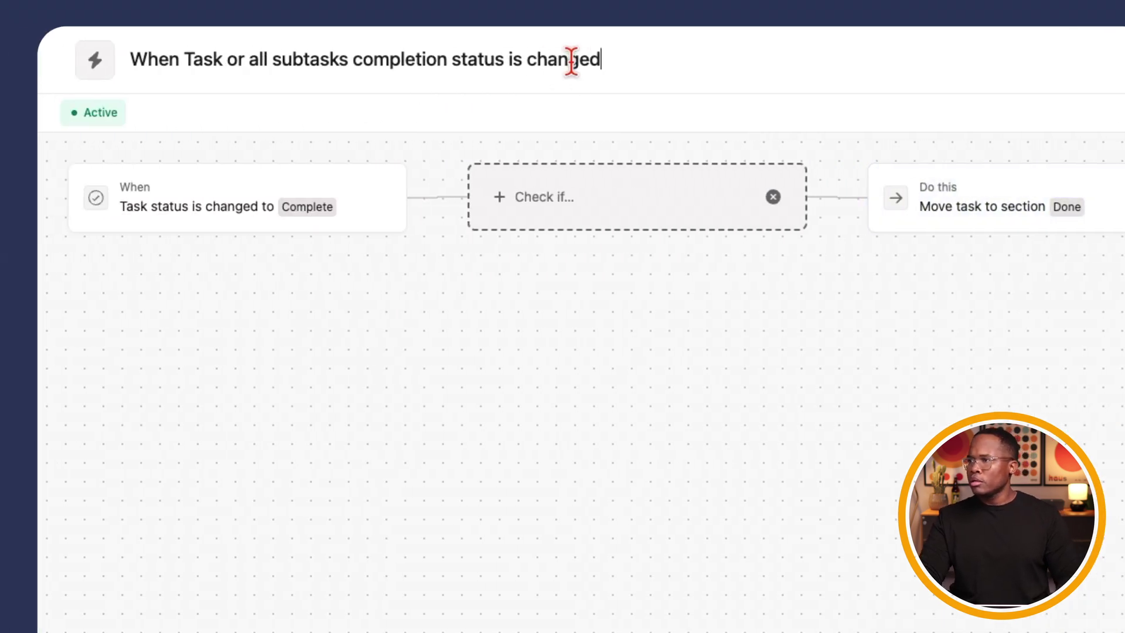
key("super+a")
type("Ta")
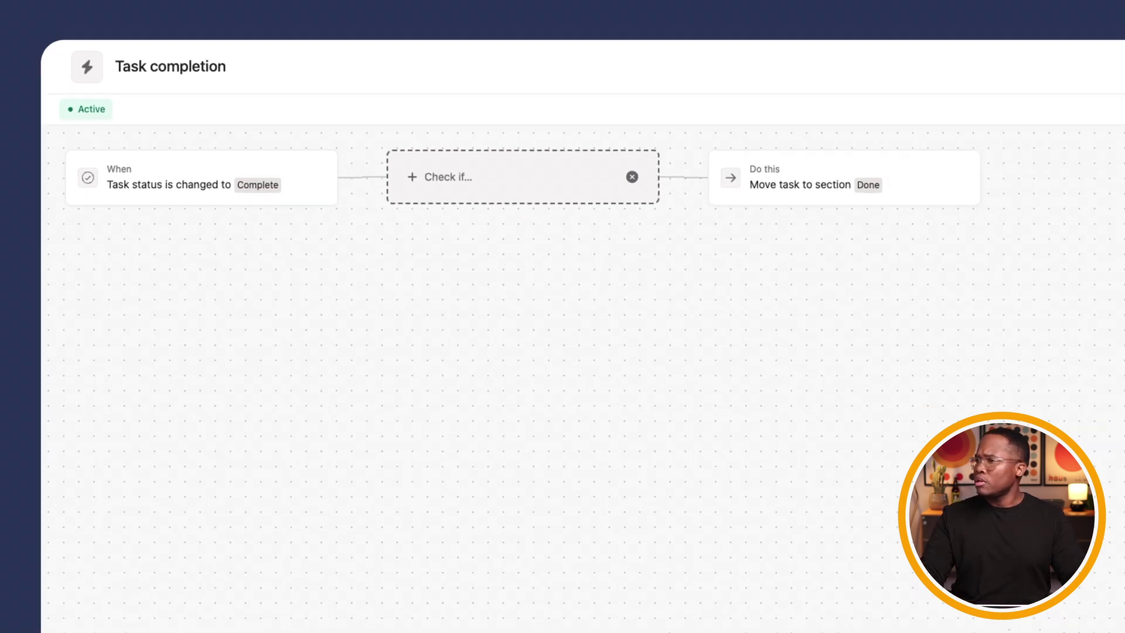
left_click(1038, 75)
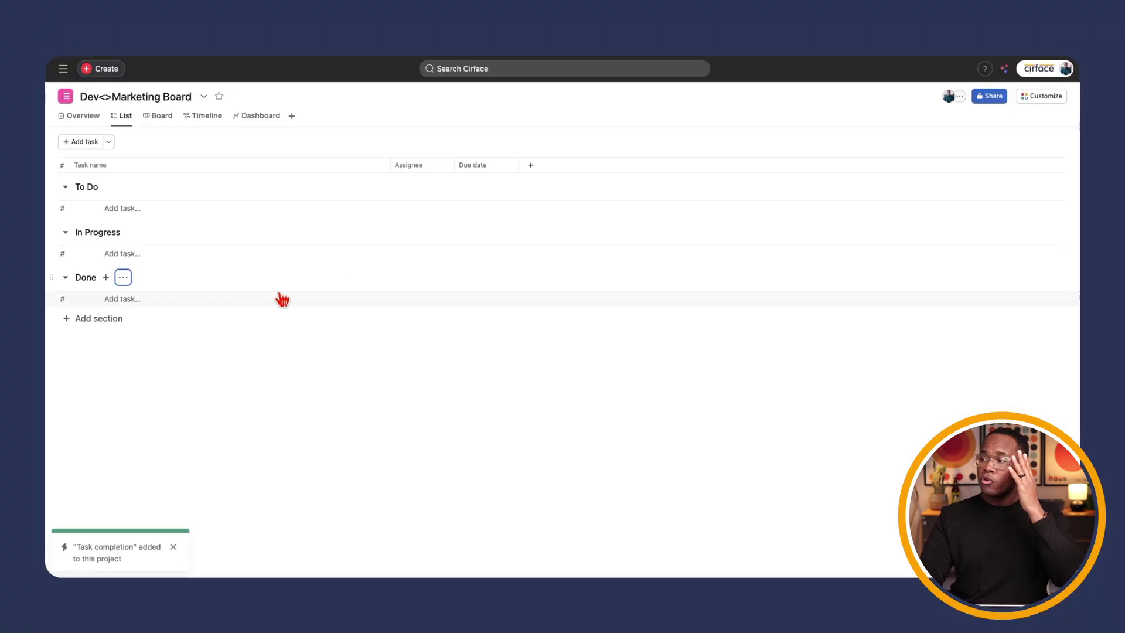
Step: Switch to Board view, delete the Untitled section, and set Board as the default view
left_click(166, 119)
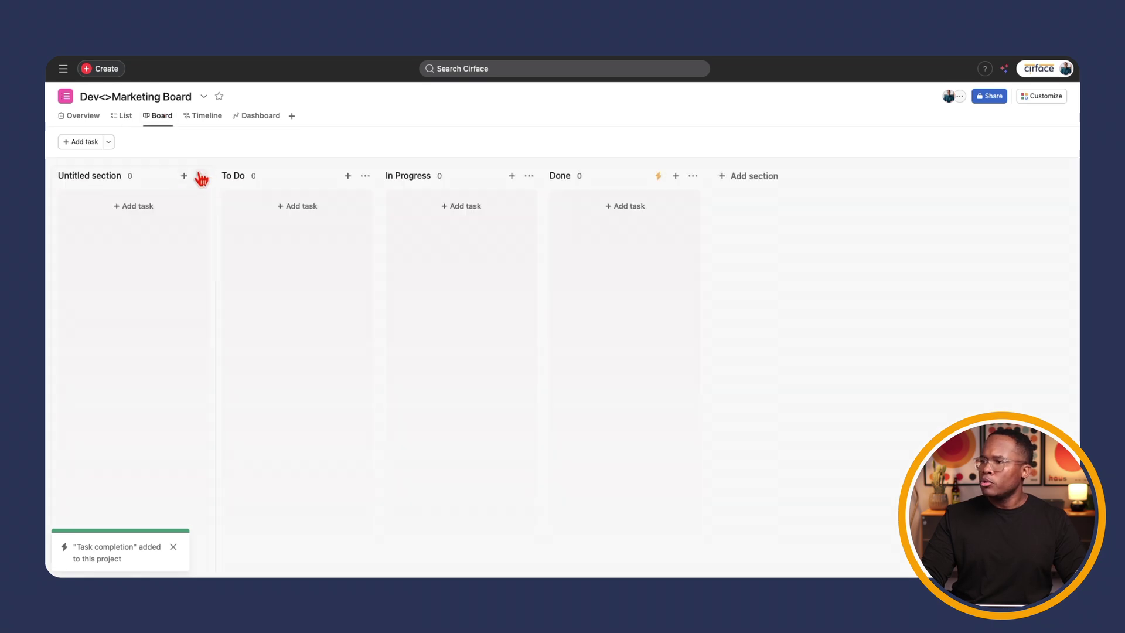
left_click(223, 260)
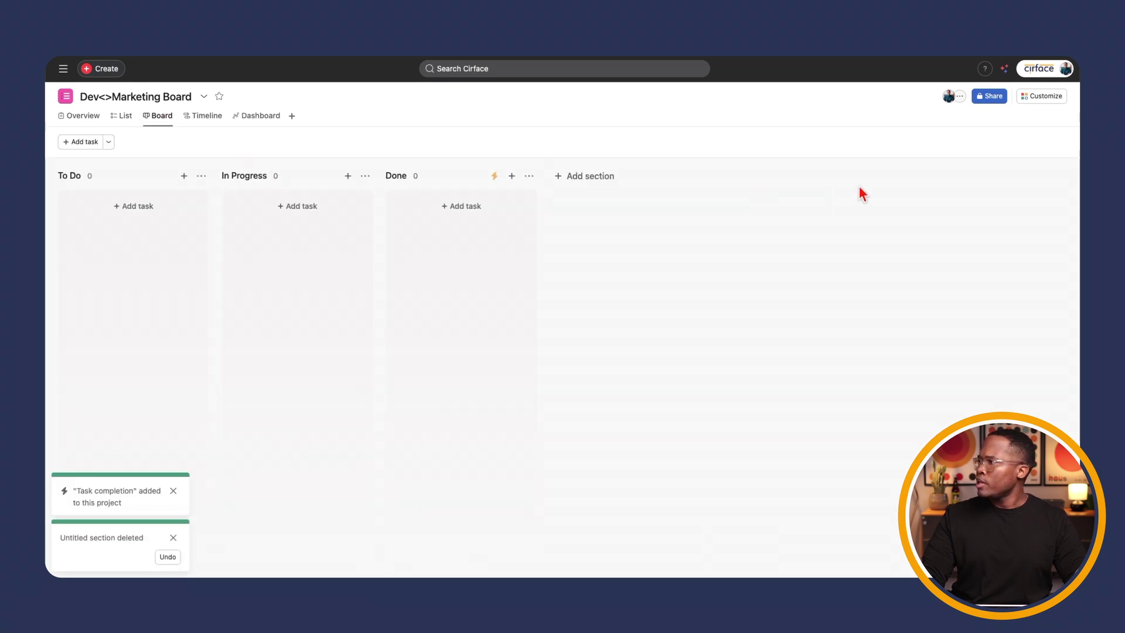
left_click(167, 117)
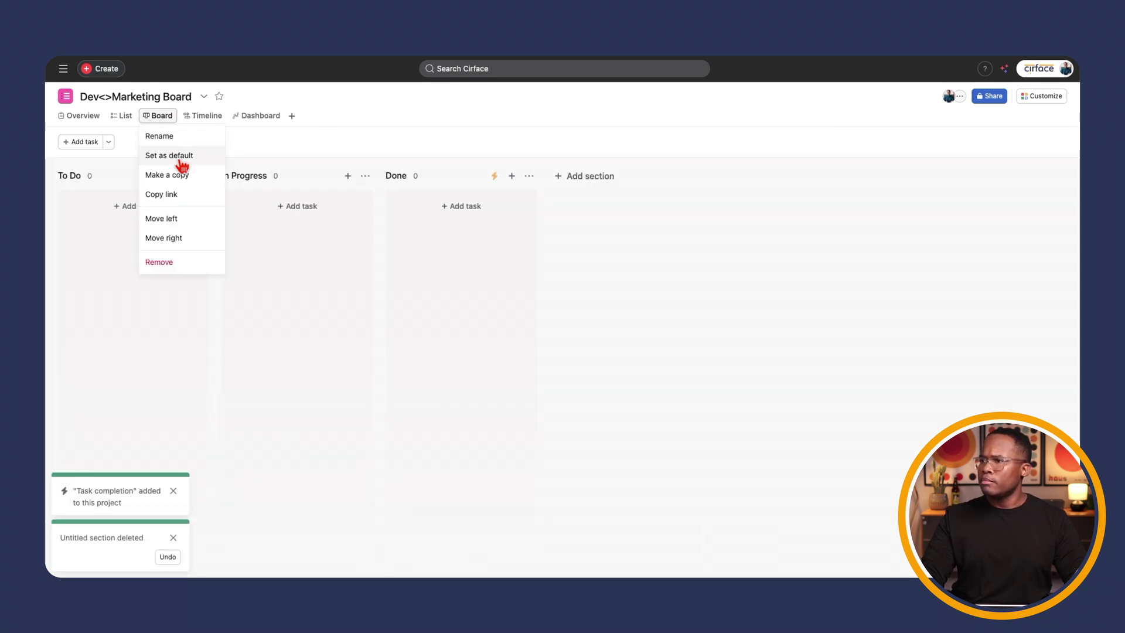
left_click(176, 156)
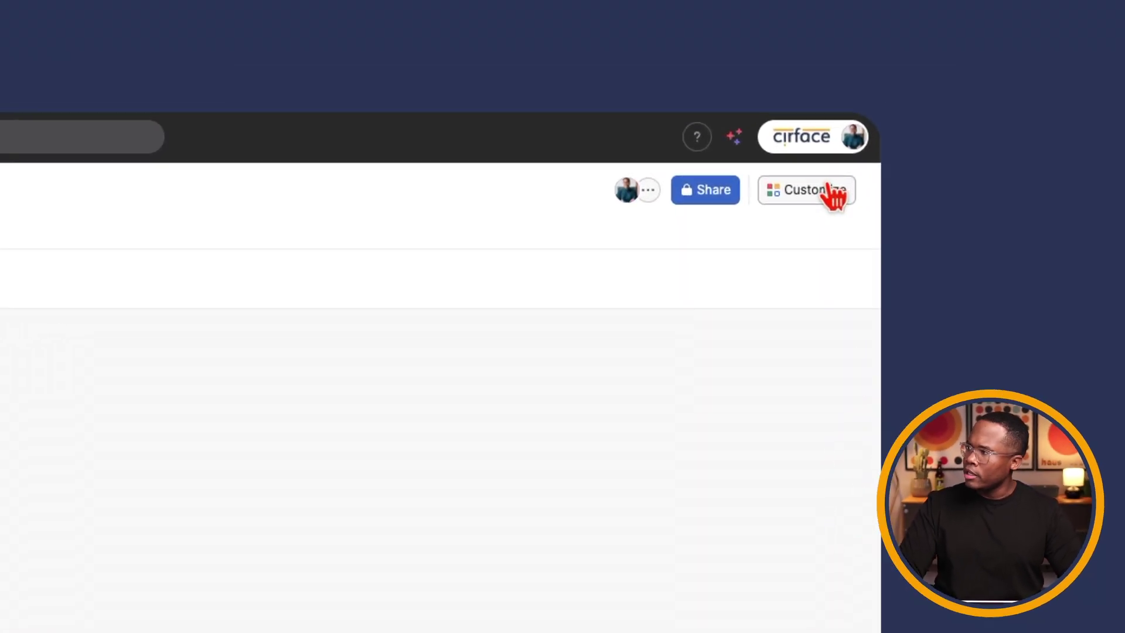
Step: Browse the project's Add apps list under Customize and open the Jira Cloud details
left_click(905, 153)
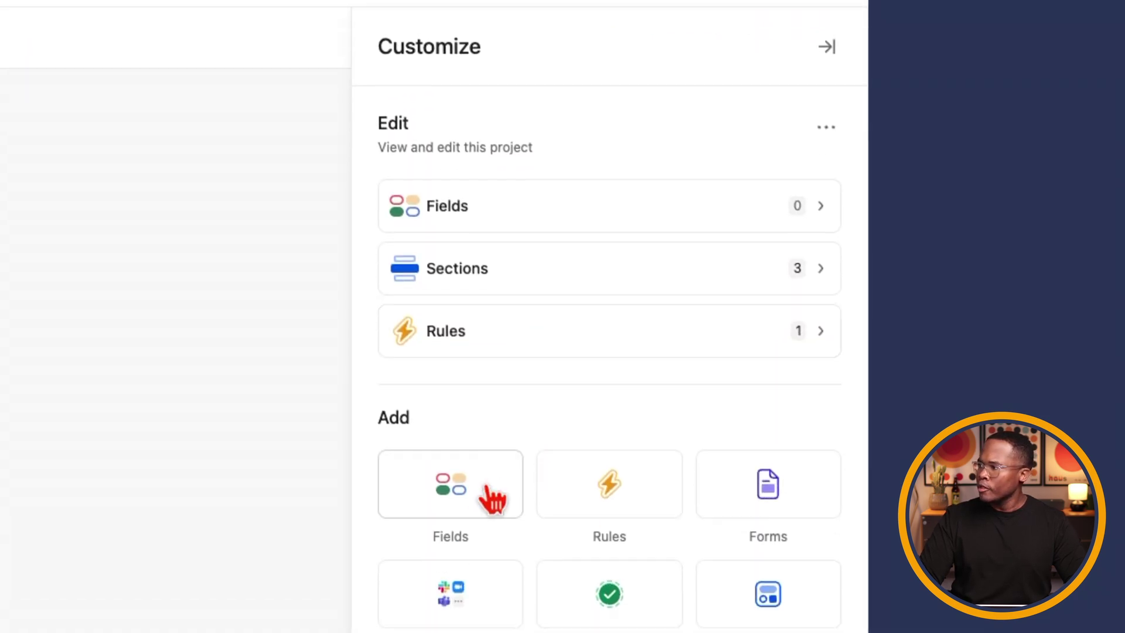
left_click(452, 424)
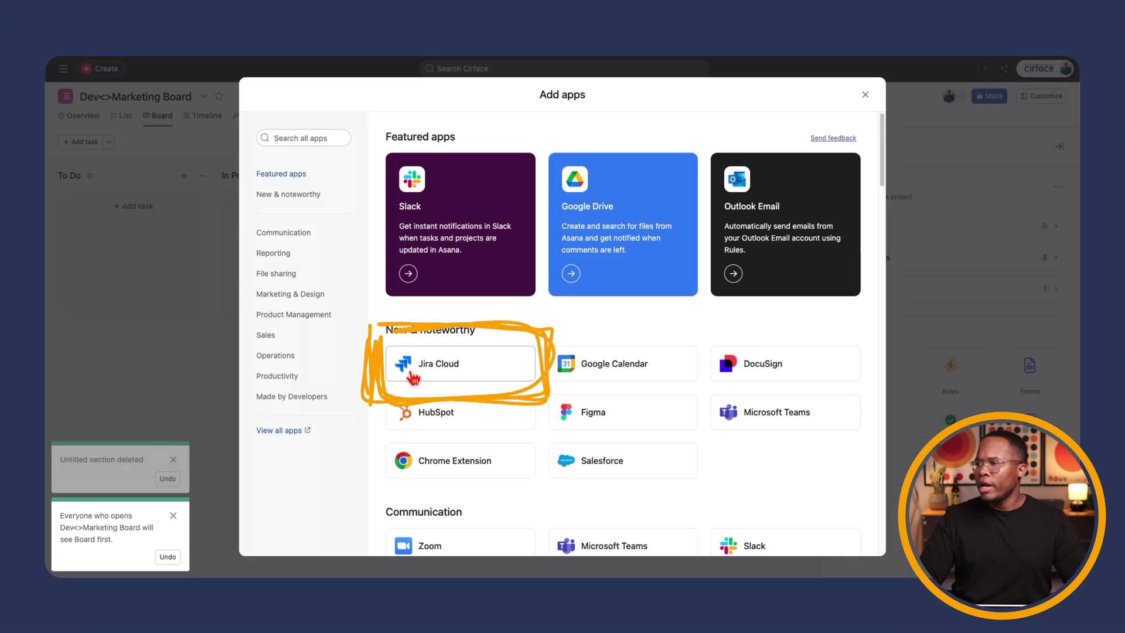
scroll(422, 375, "down", 5)
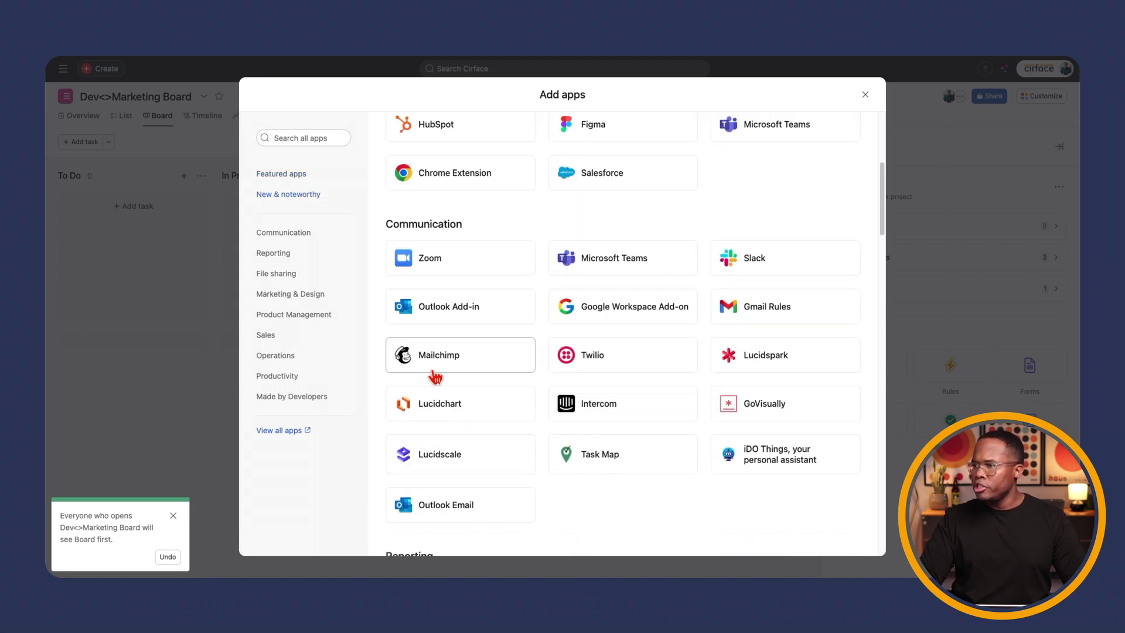
scroll(435, 377, "down", 7)
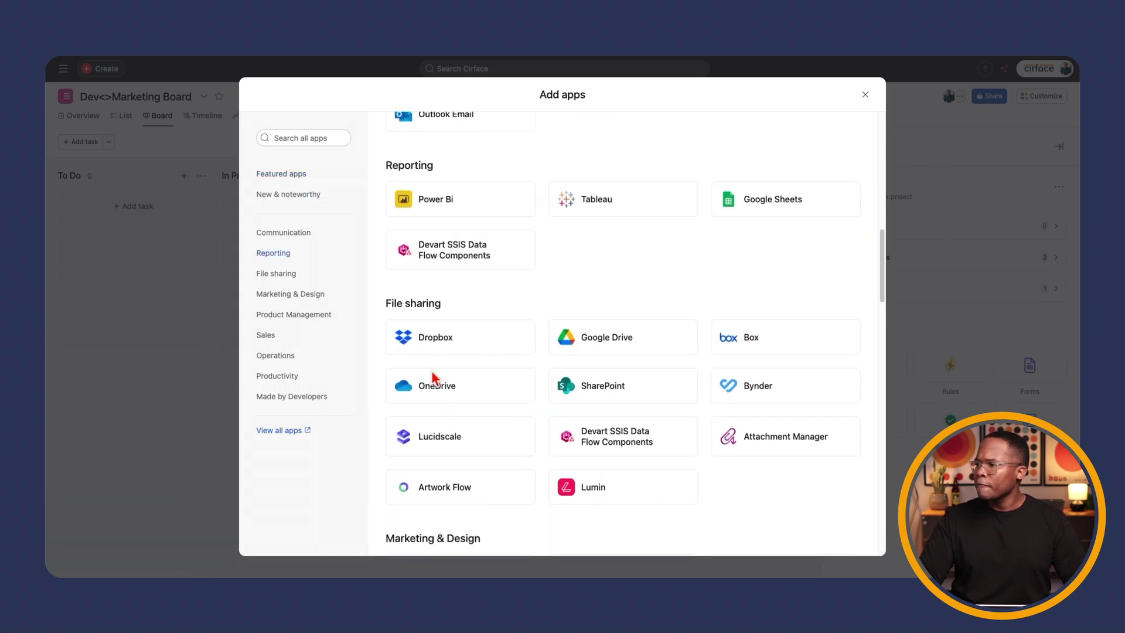
scroll(436, 378, "down", 8)
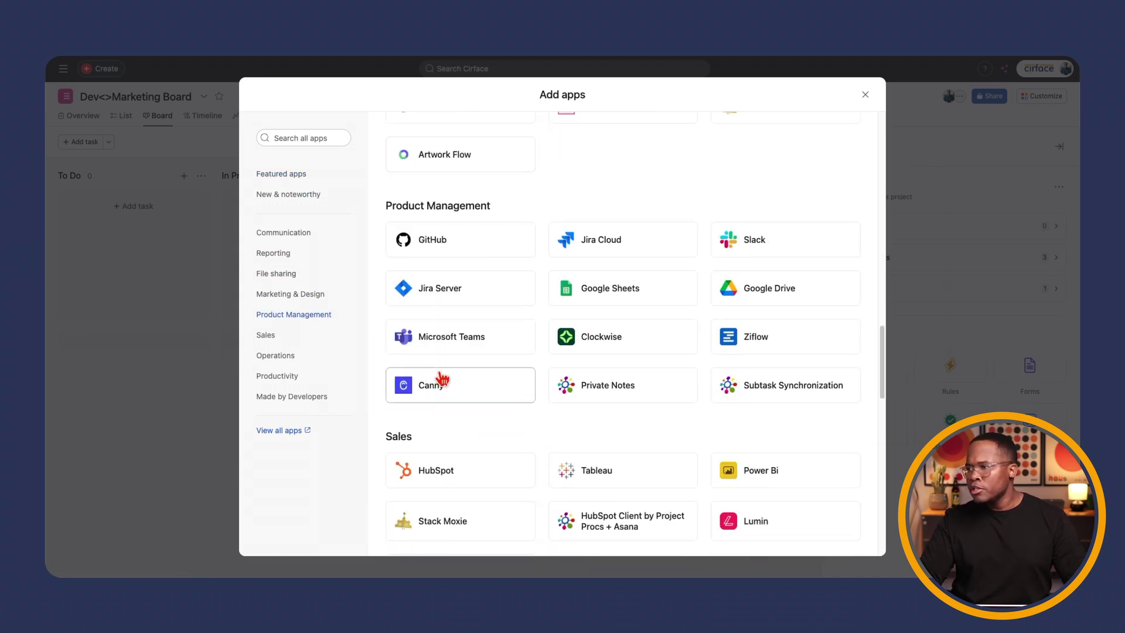
scroll(499, 304, "down", 4)
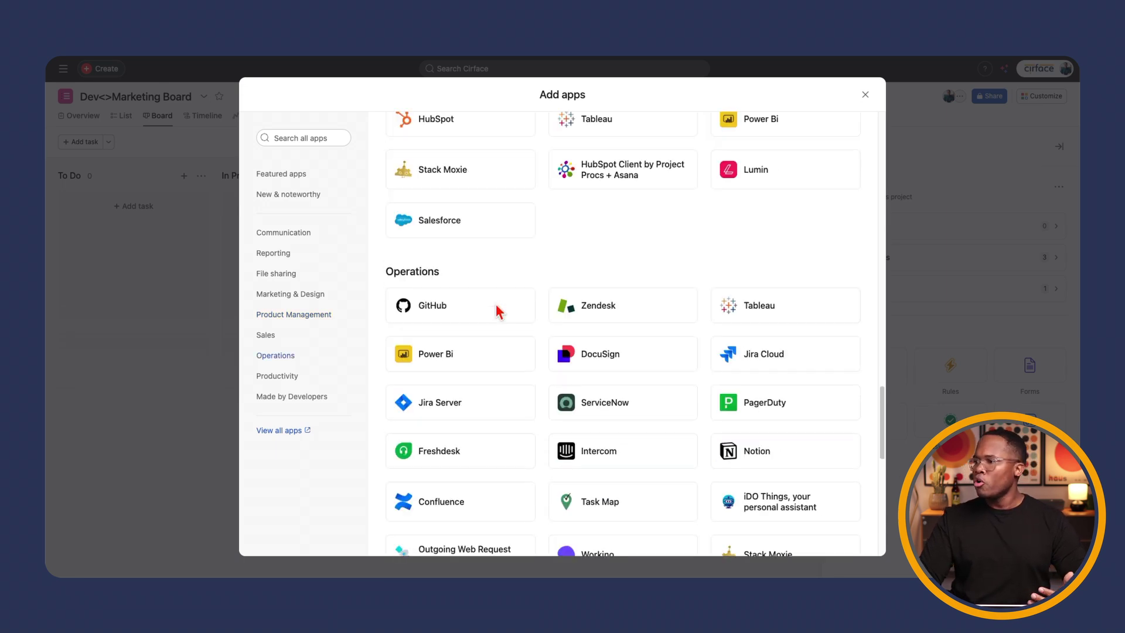
scroll(495, 314, "down", 3)
scroll(496, 339, "up", 15)
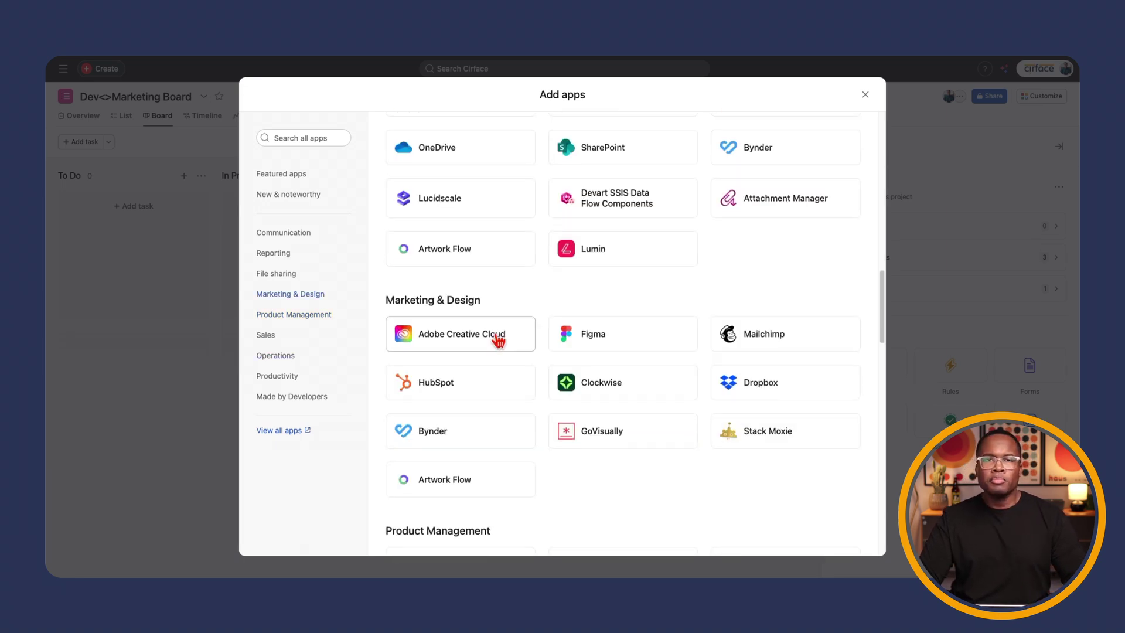
scroll(498, 338, "up", 10)
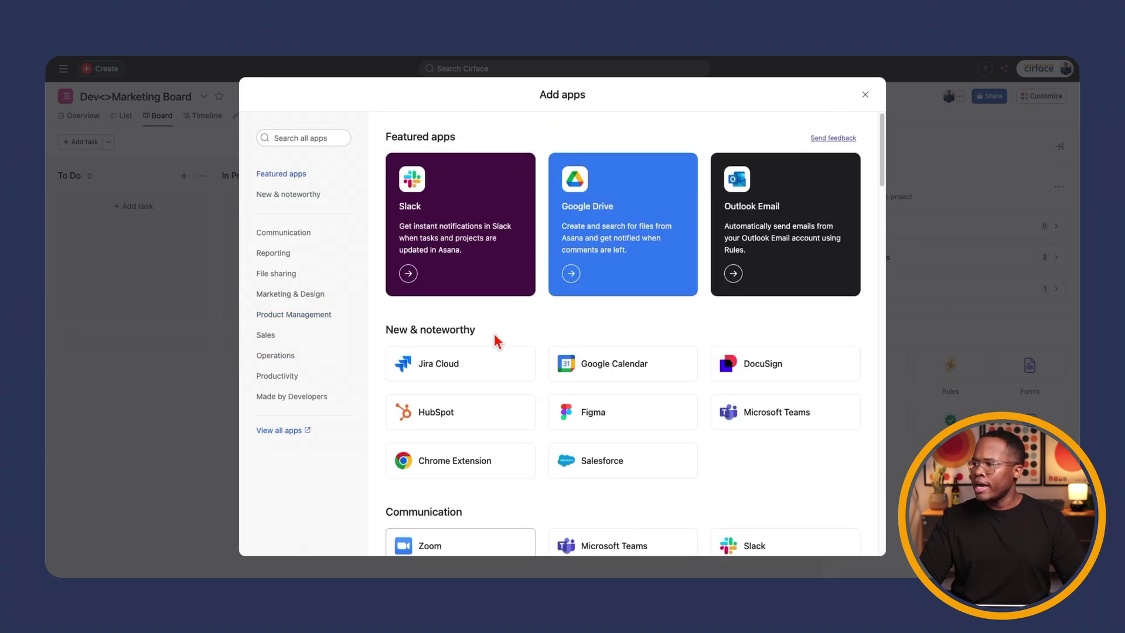
left_click(478, 368)
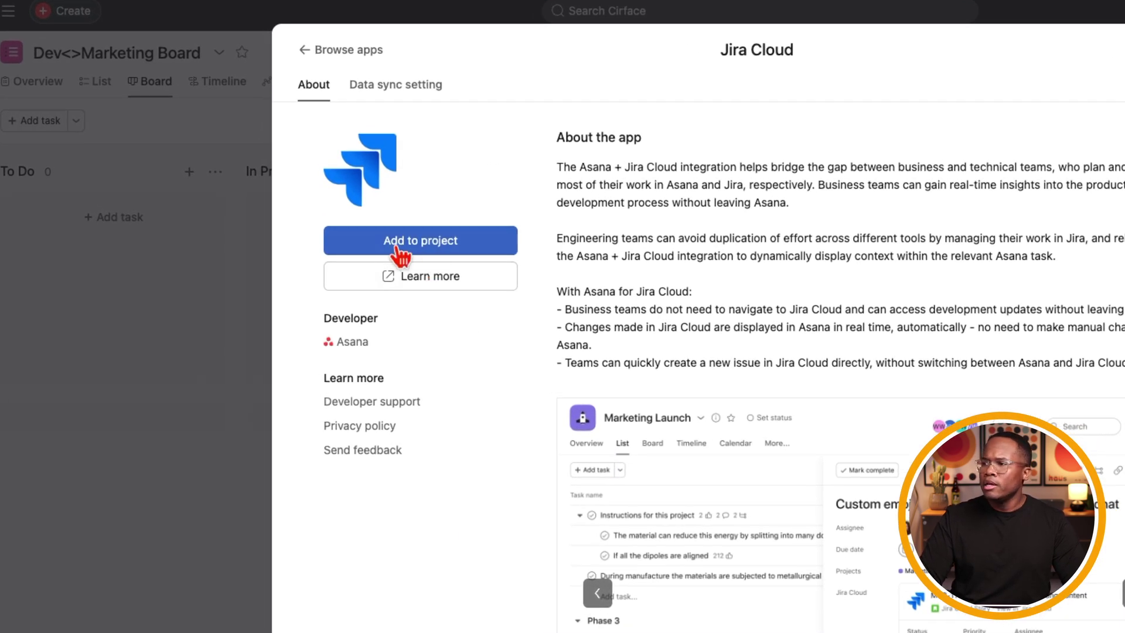
Step: Add Jira Cloud to Dev<>Marketing Board and reopen it from the project's apps list
scroll(897, 354, "down", 5)
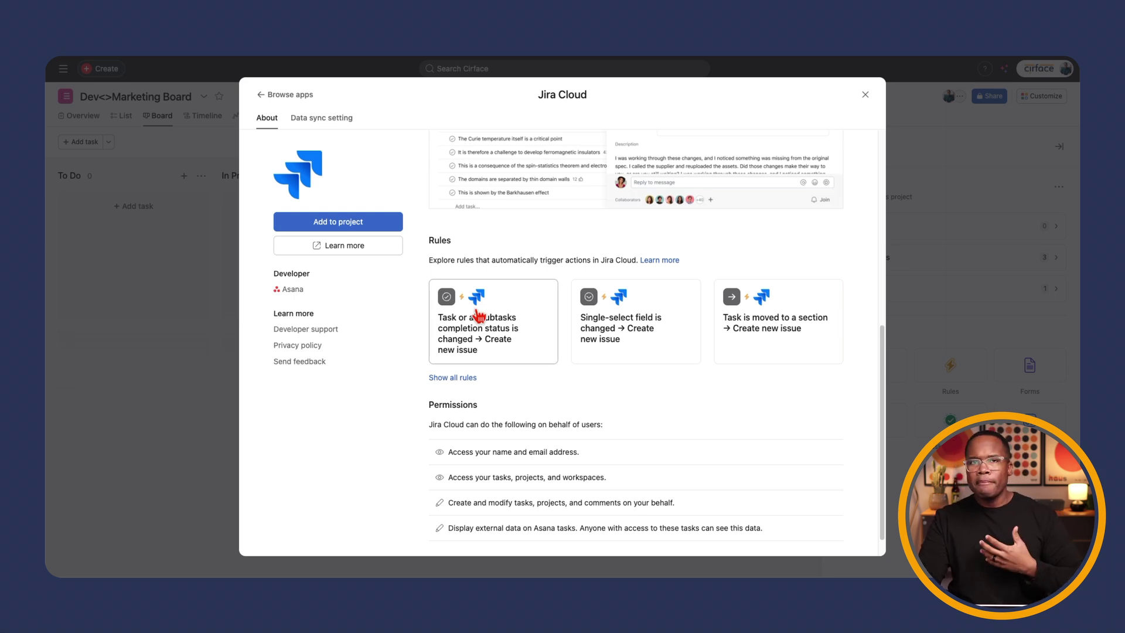
scroll(479, 316, "up", 6)
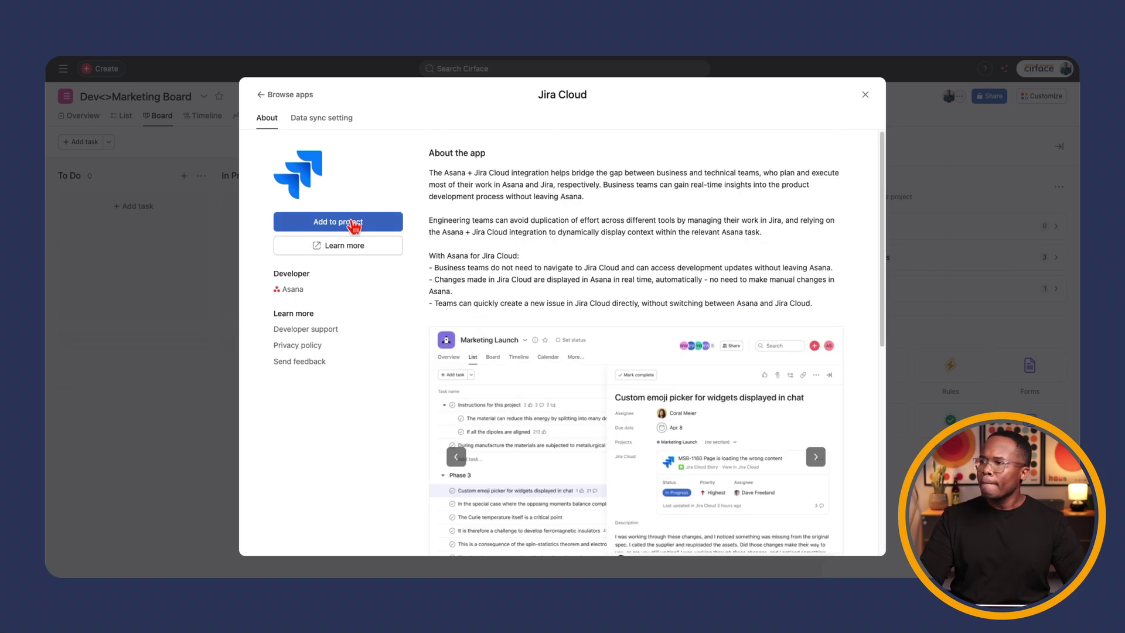
left_click(355, 226)
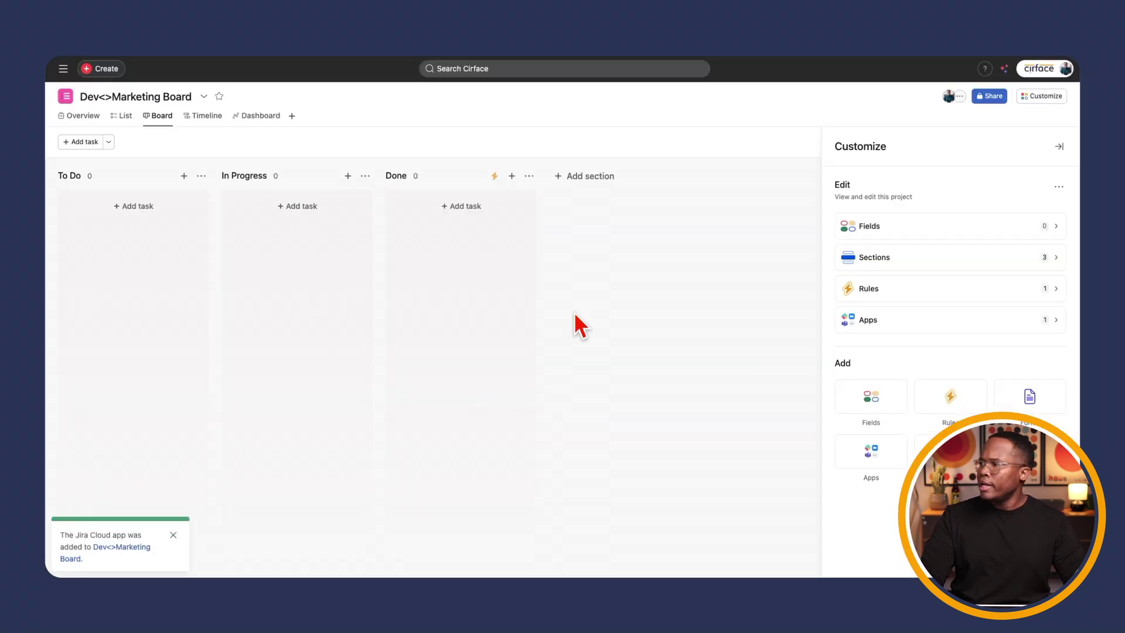
left_click(925, 326)
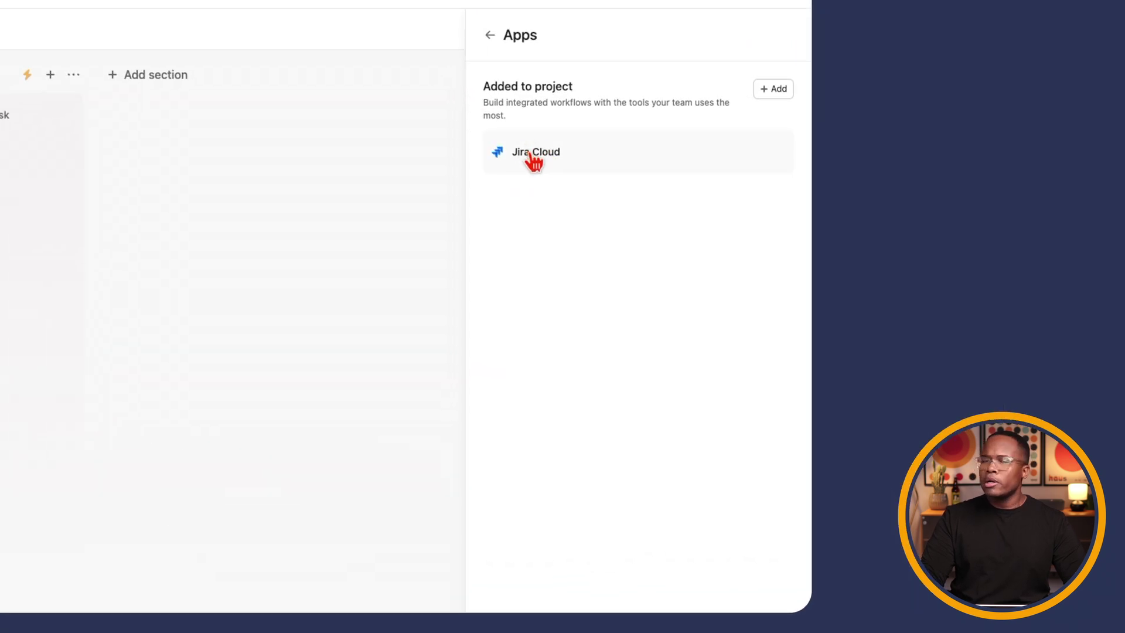
left_click(542, 155)
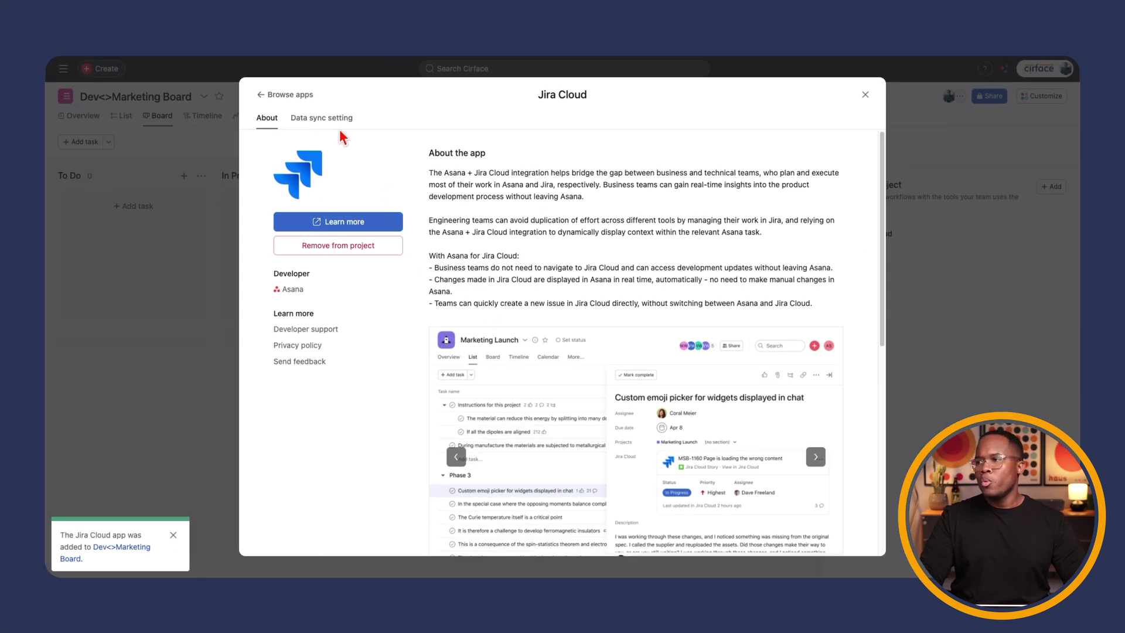
Step: Set the Jira data sync to the Dev Board project with issue type Task
left_click(317, 122)
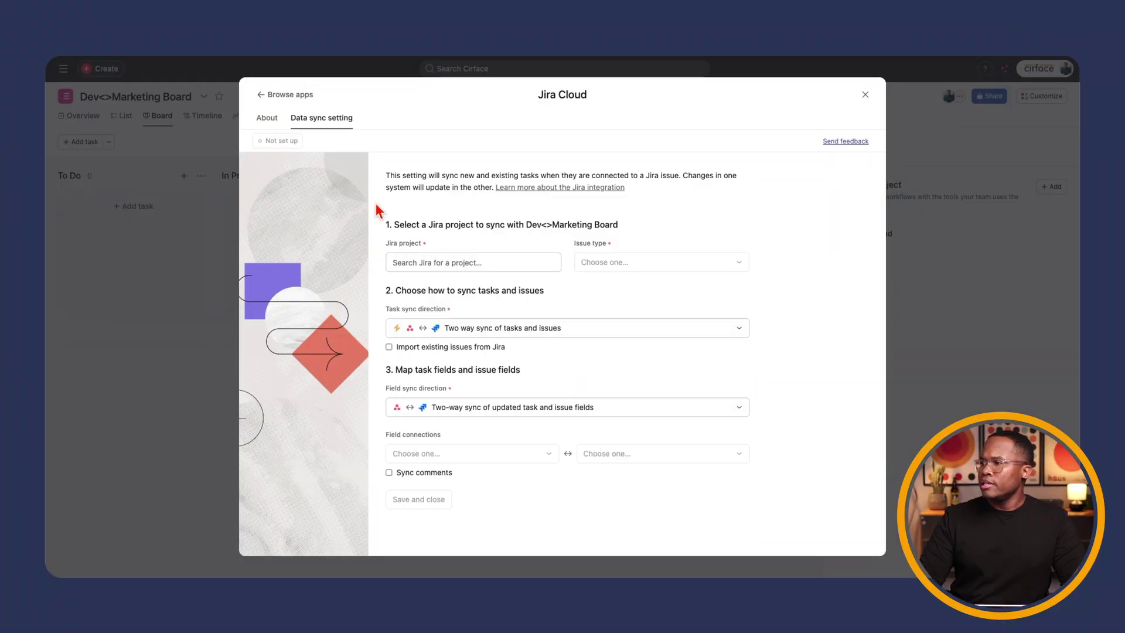
left_click(411, 262)
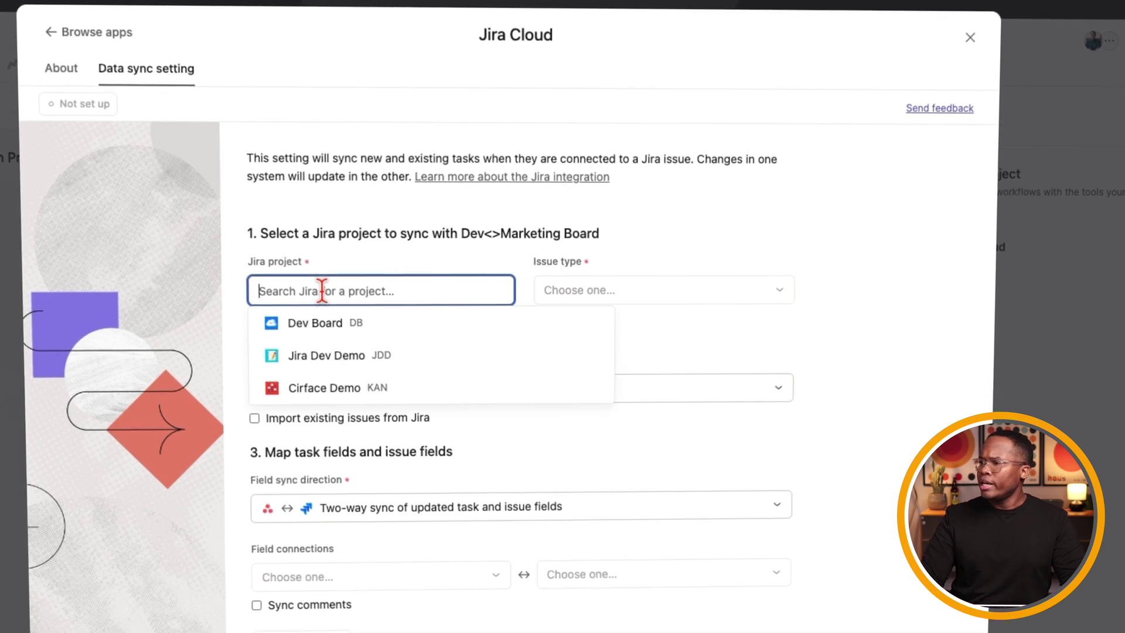
left_click(334, 328)
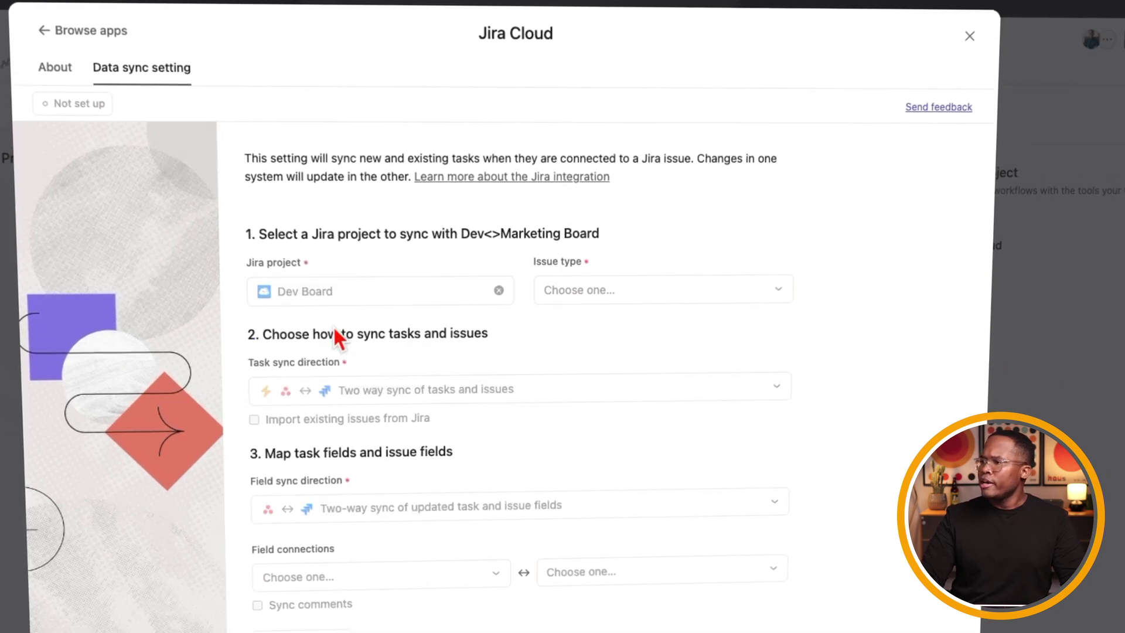
left_click(601, 295)
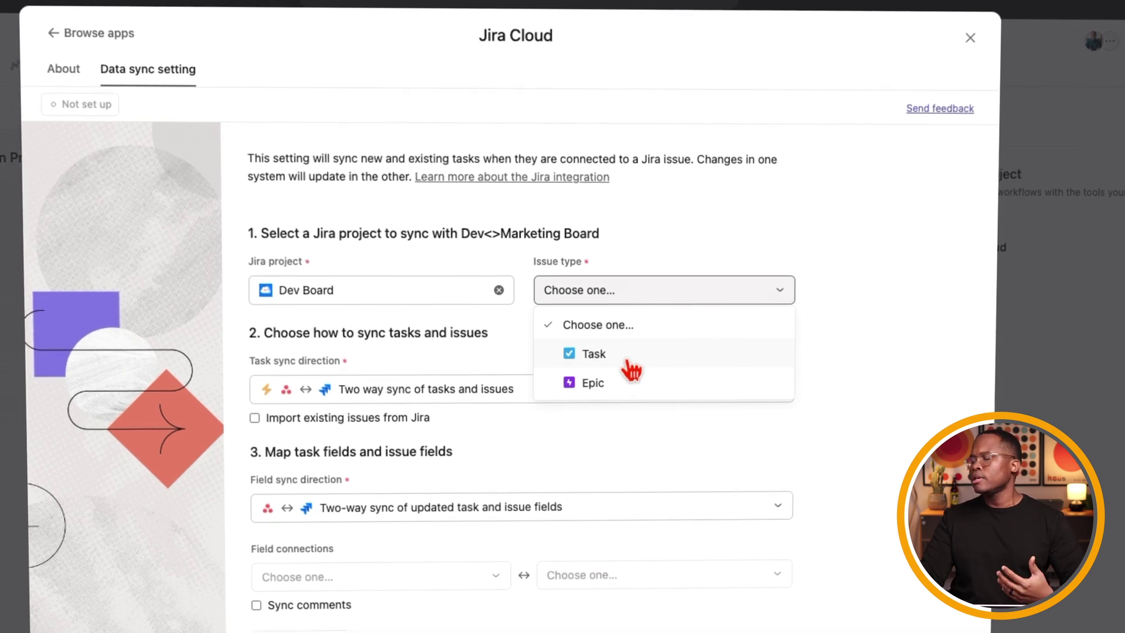
left_click(625, 359)
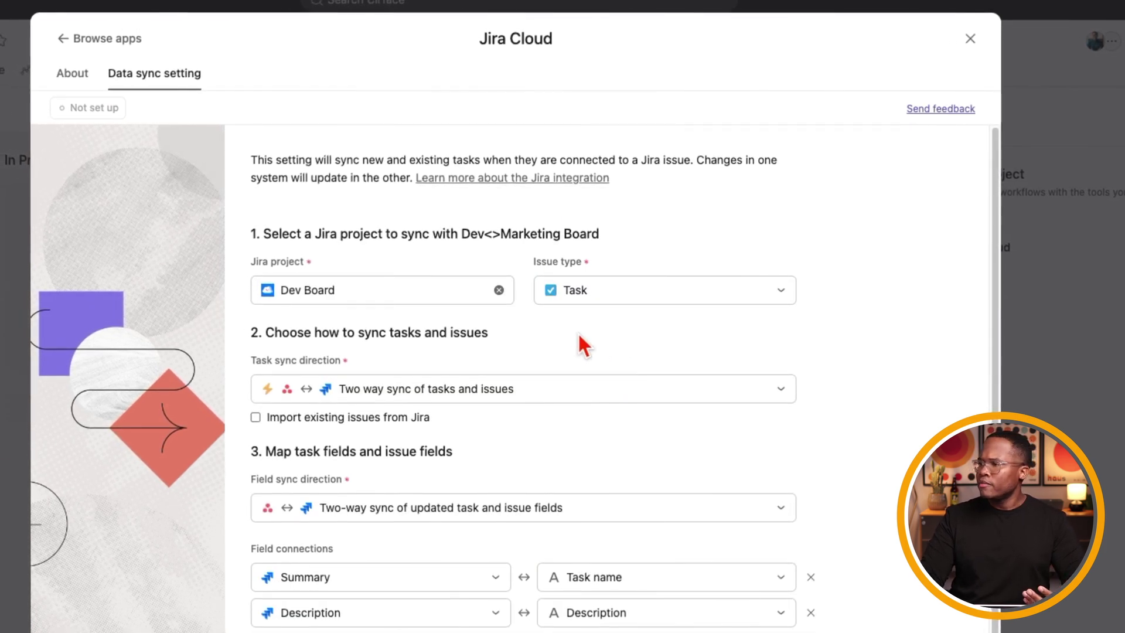
left_click(355, 389)
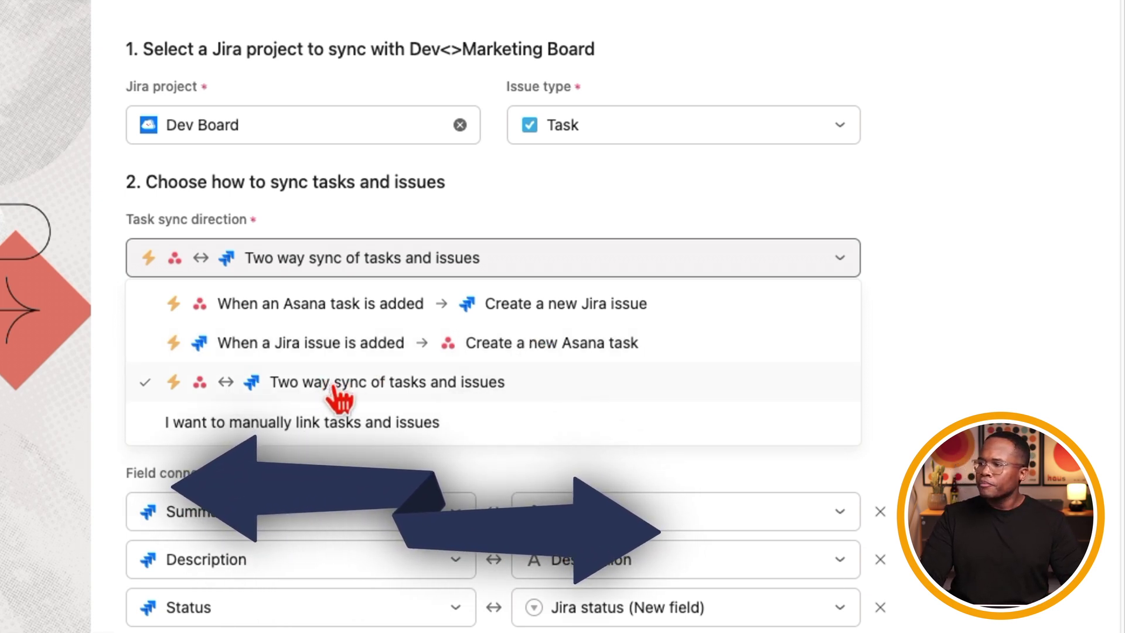
Step: Keep two-way task sync, enable importing existing Jira issues, and keep two-way field sync
left_click(335, 388)
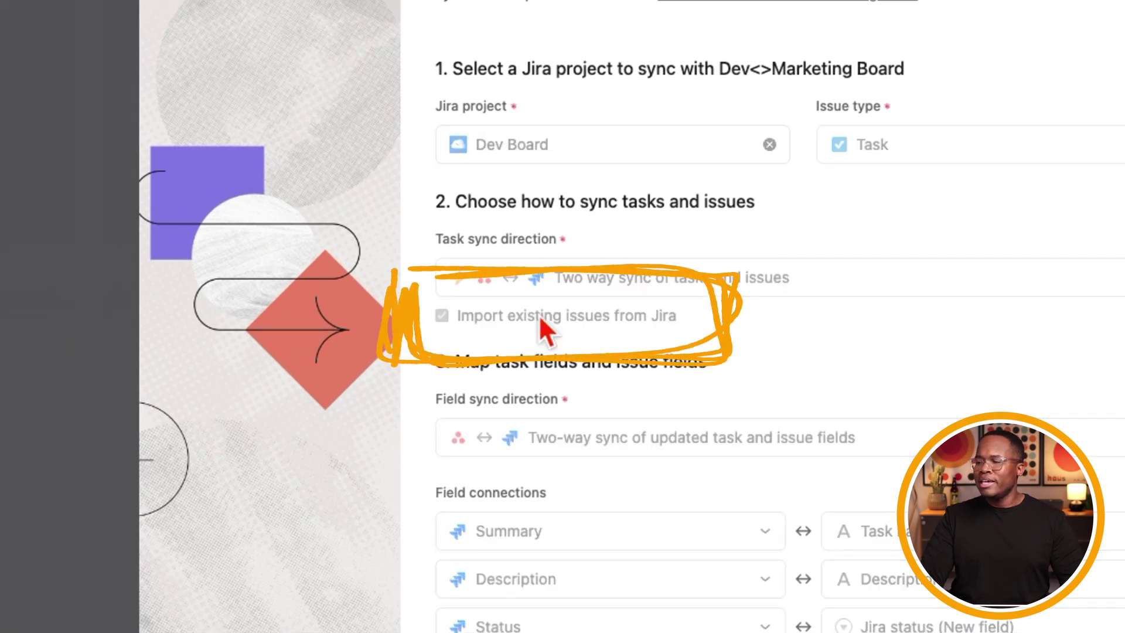
left_click(541, 317)
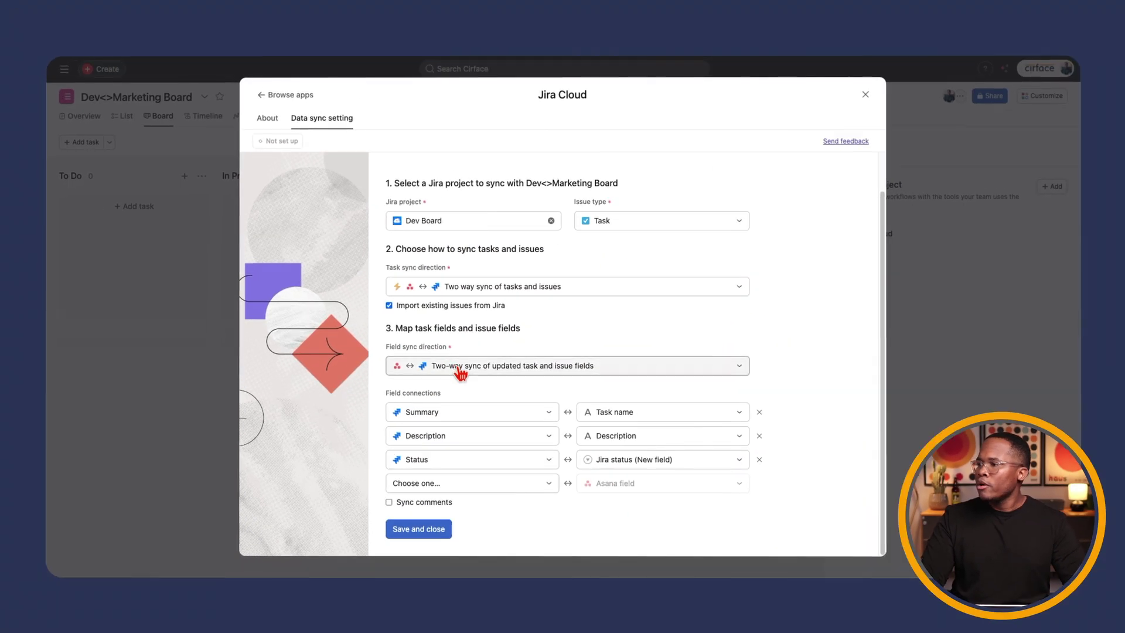
left_click(461, 369)
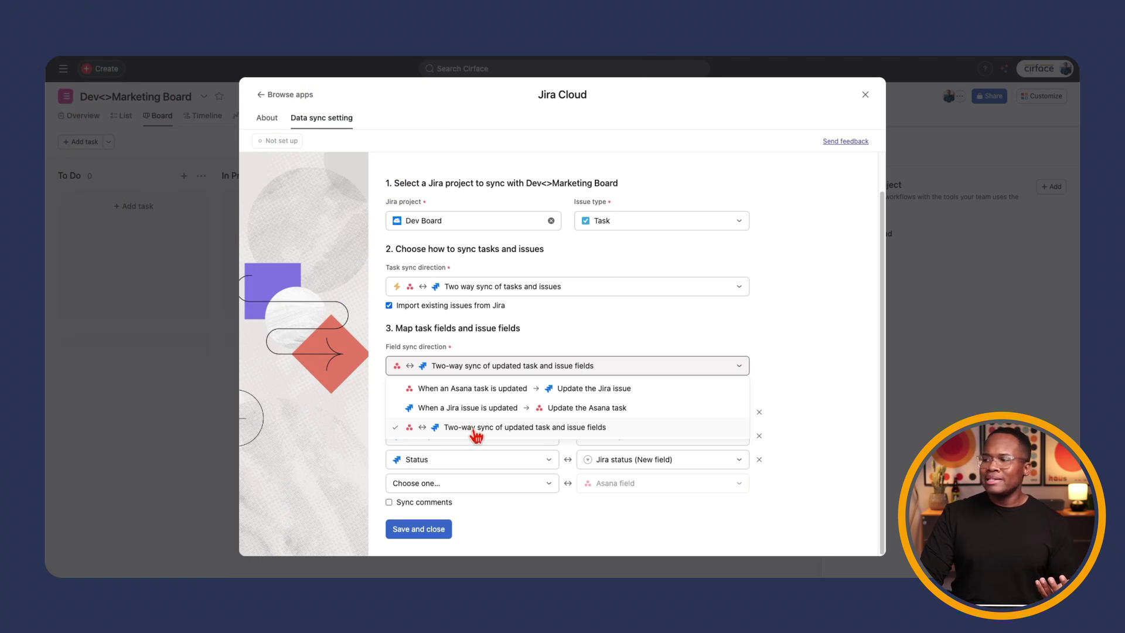
left_click(476, 434)
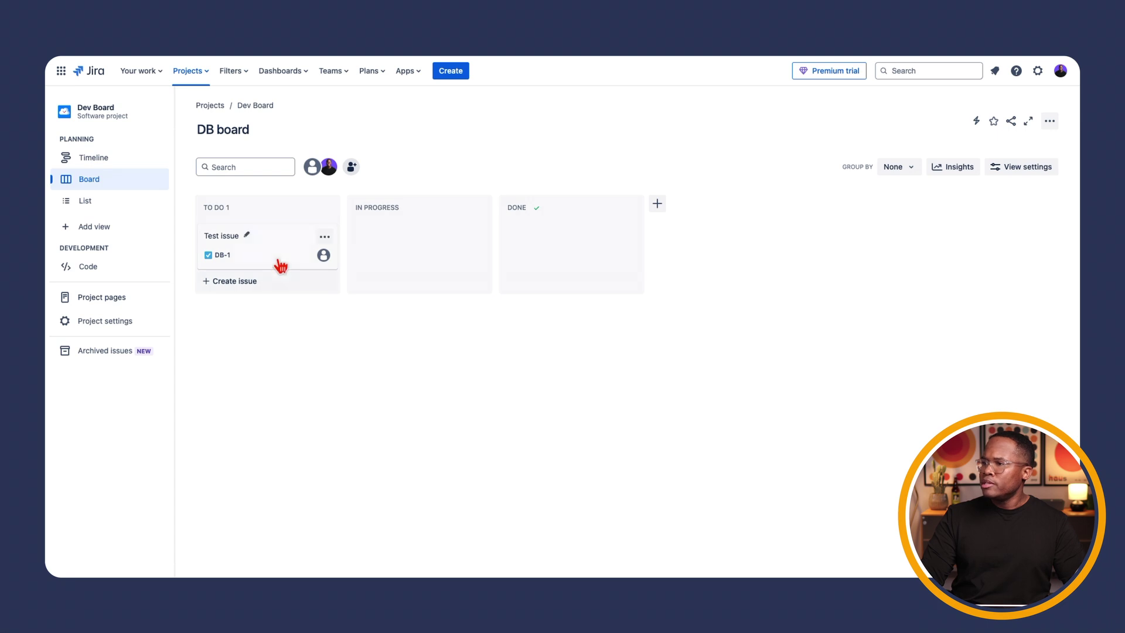
left_click(279, 262)
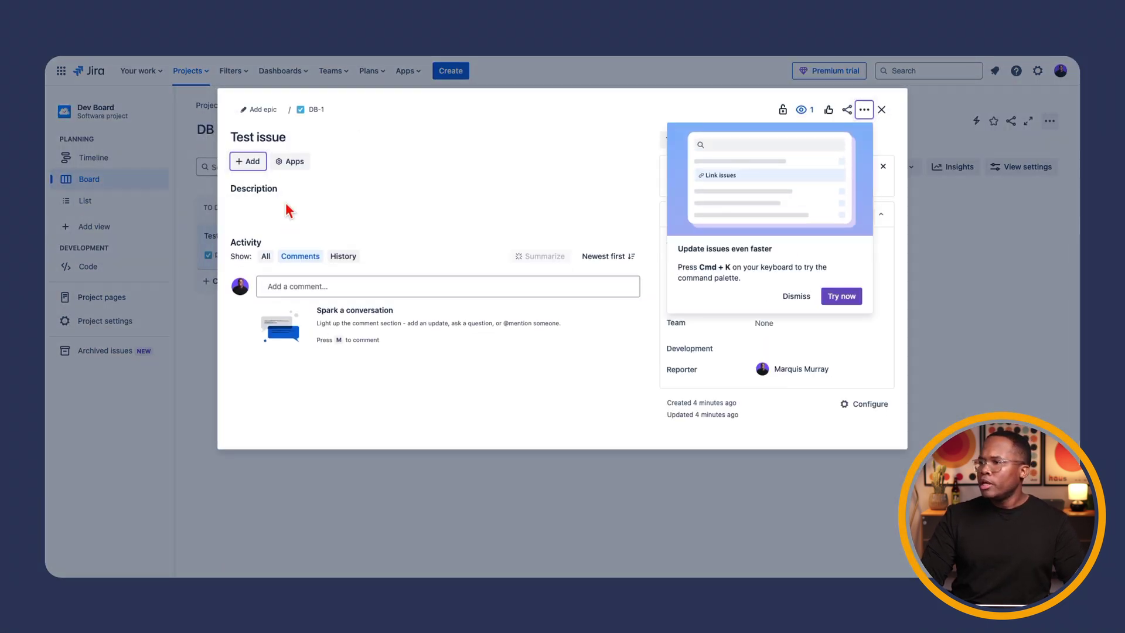
Step: Retitle DB-1 'Test issue - Summary', describe it 'The description', assign it to yourself, and close it
left_click(312, 136)
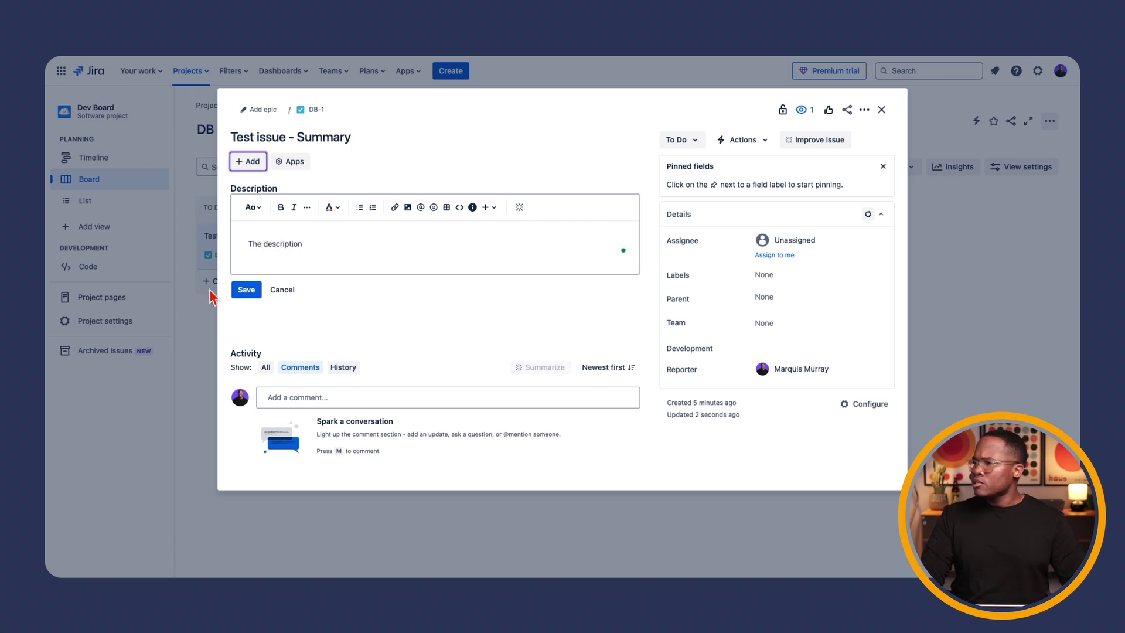
left_click(246, 291)
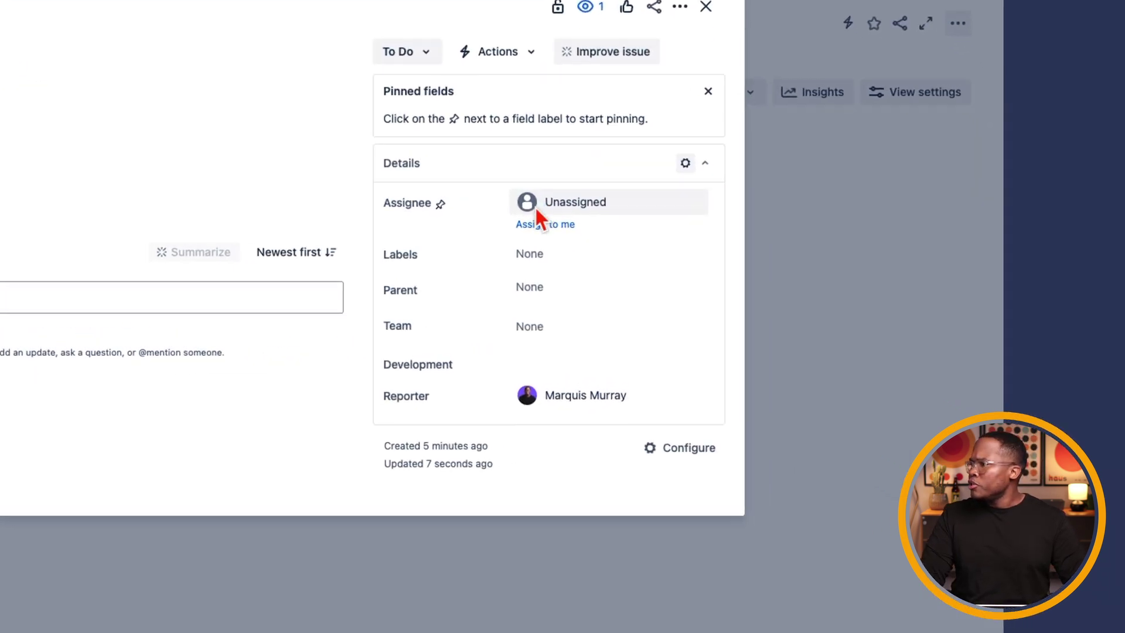
left_click(772, 256)
left_click(530, 237)
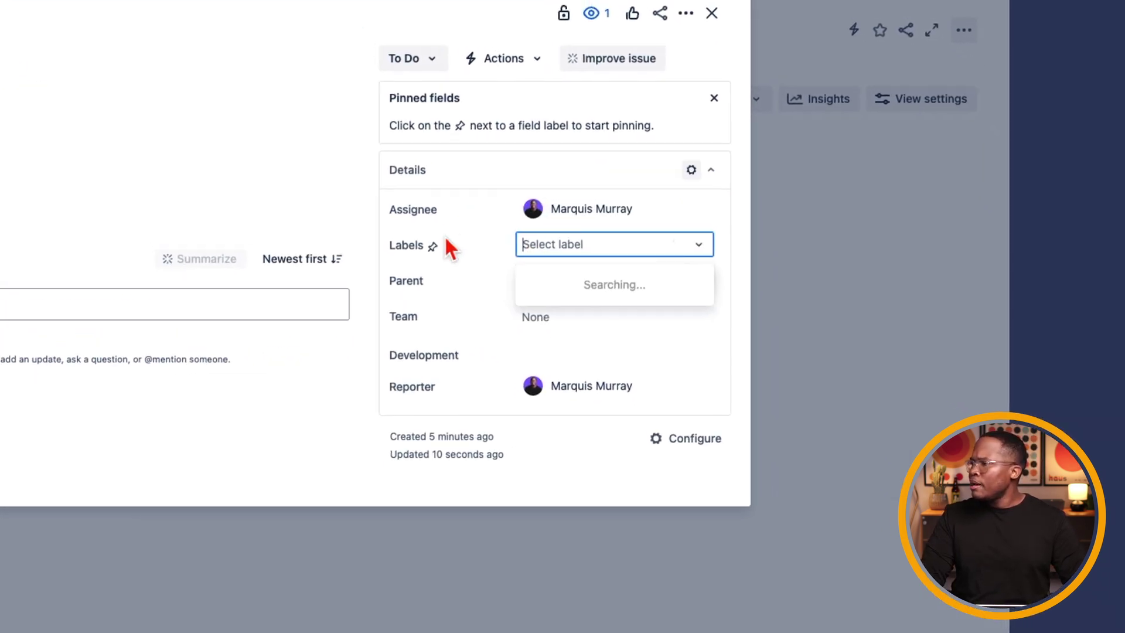
left_click(370, 417)
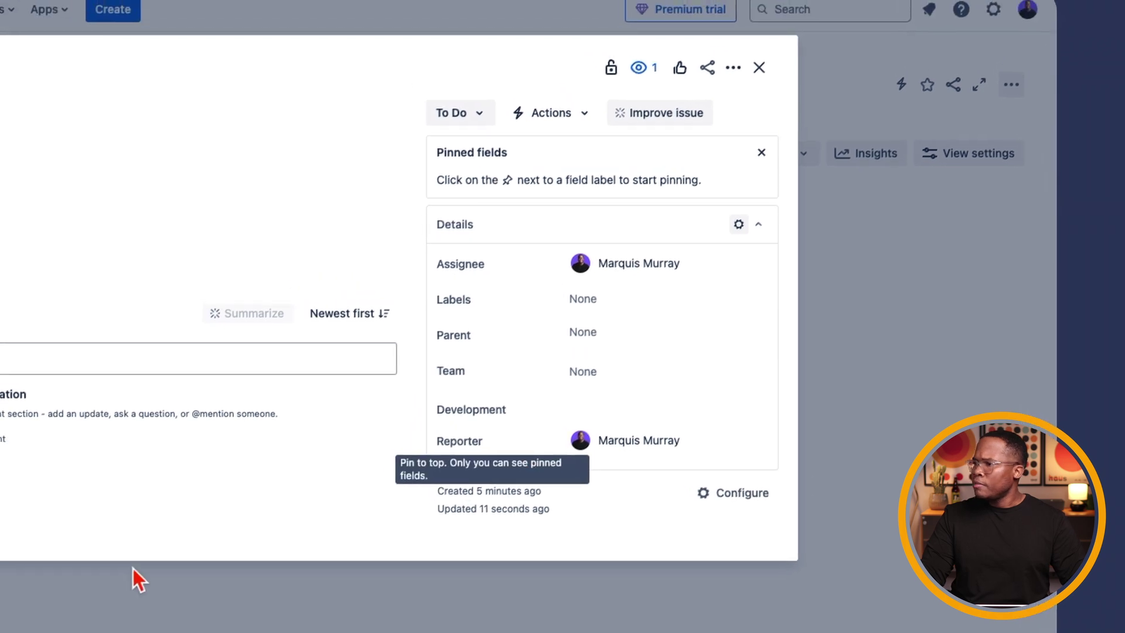
left_click(770, 81)
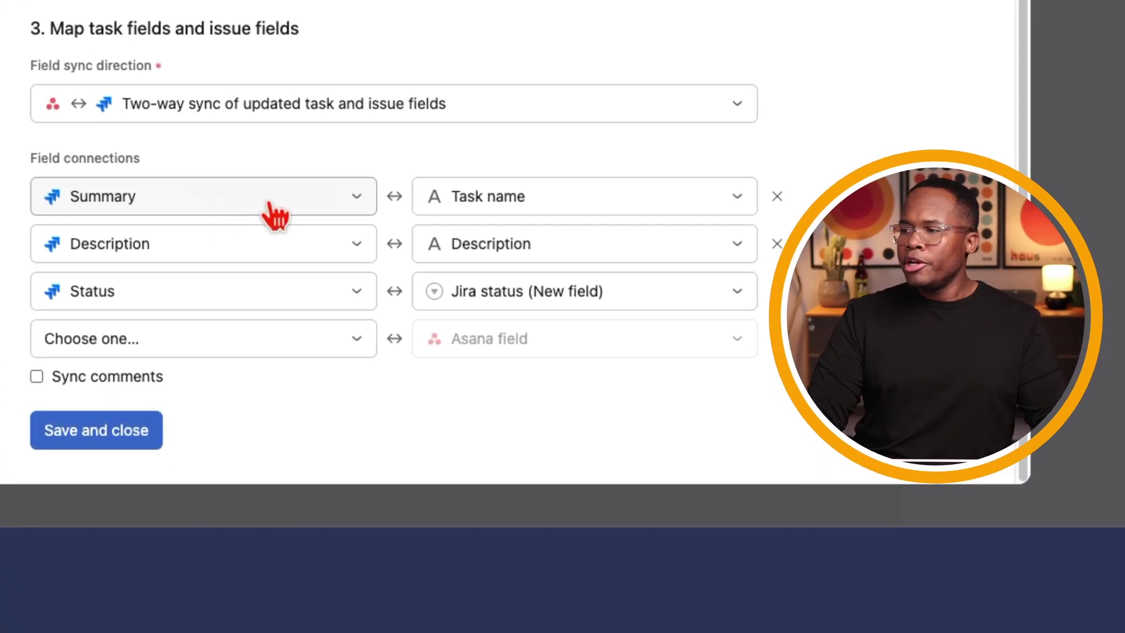
Step: Keep Summary mapped to Task name, turn on comment sync, and map Jira Assignee to Asana Assignee
left_click(520, 202)
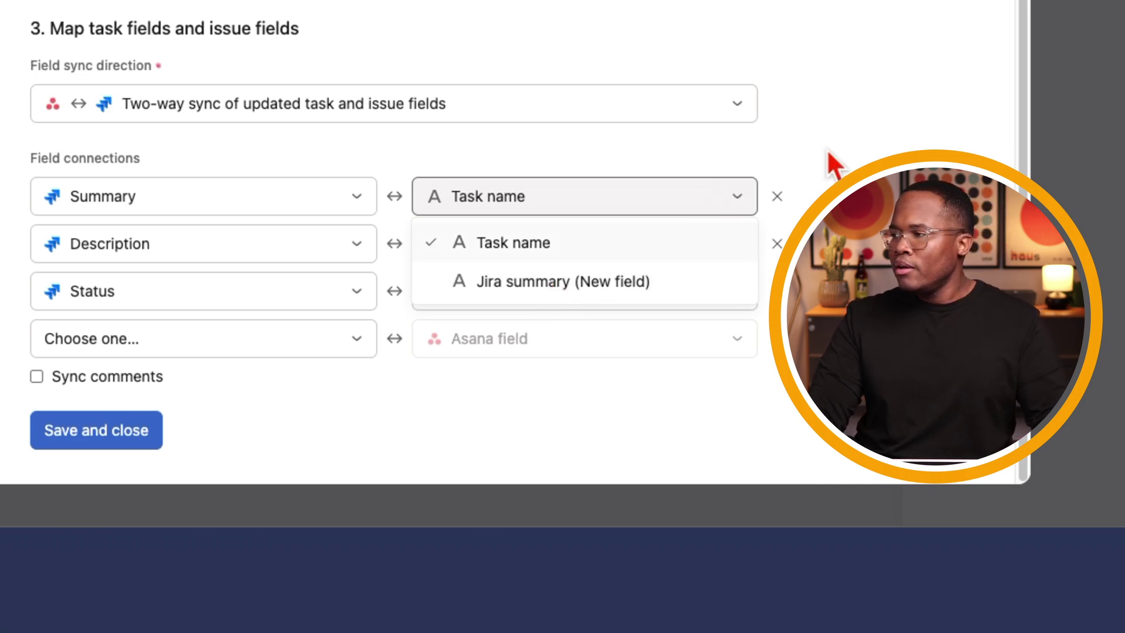
left_click(843, 158)
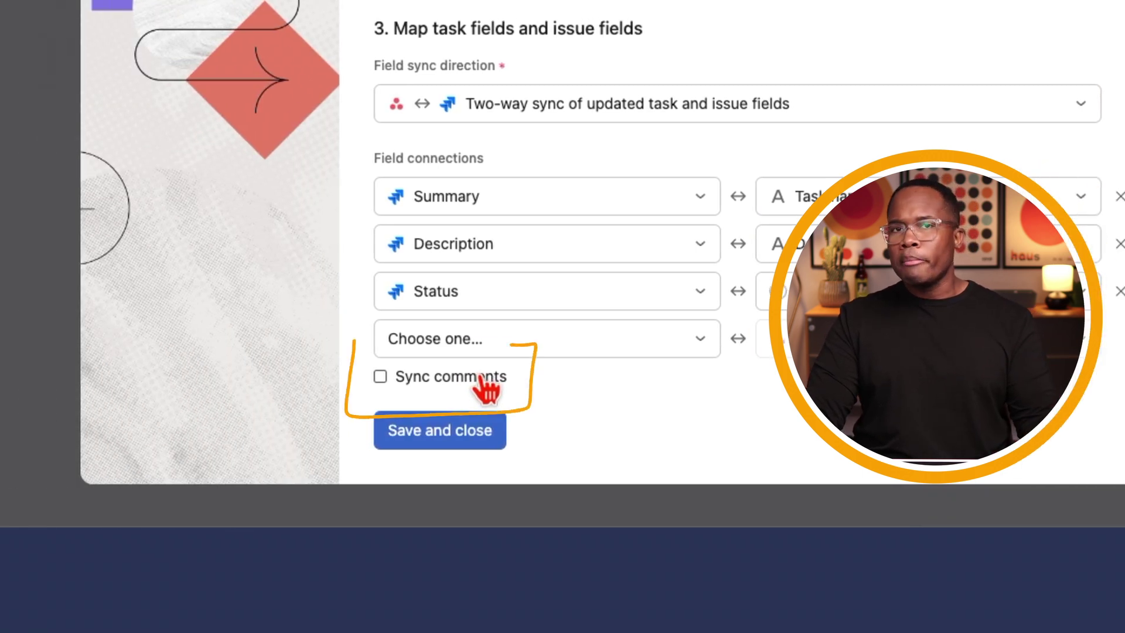
left_click(408, 384)
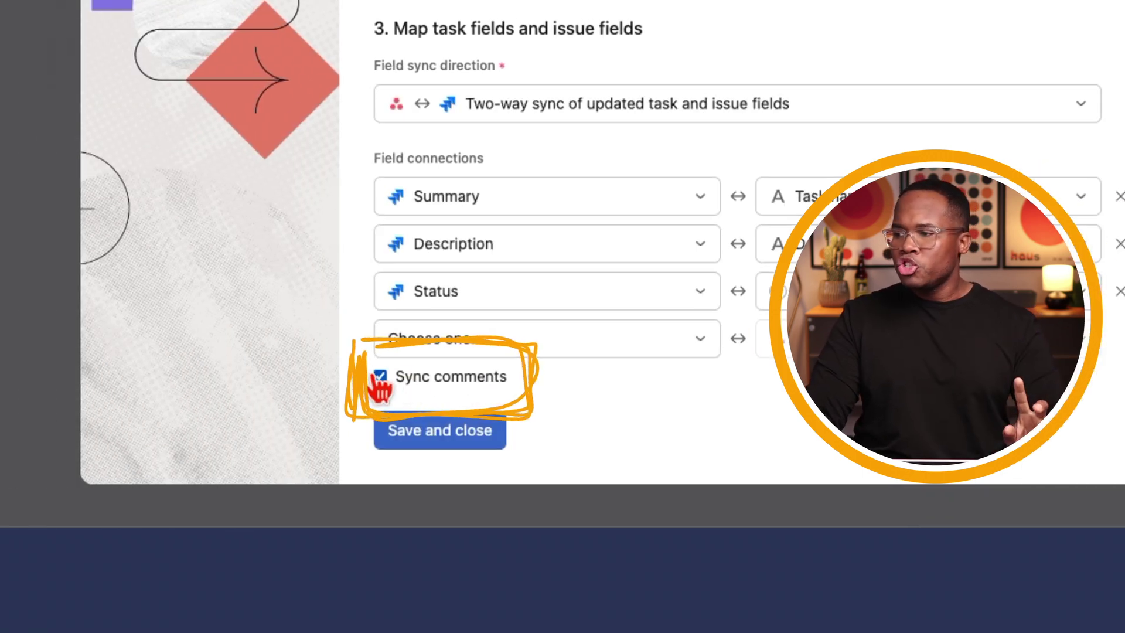
left_click(485, 351)
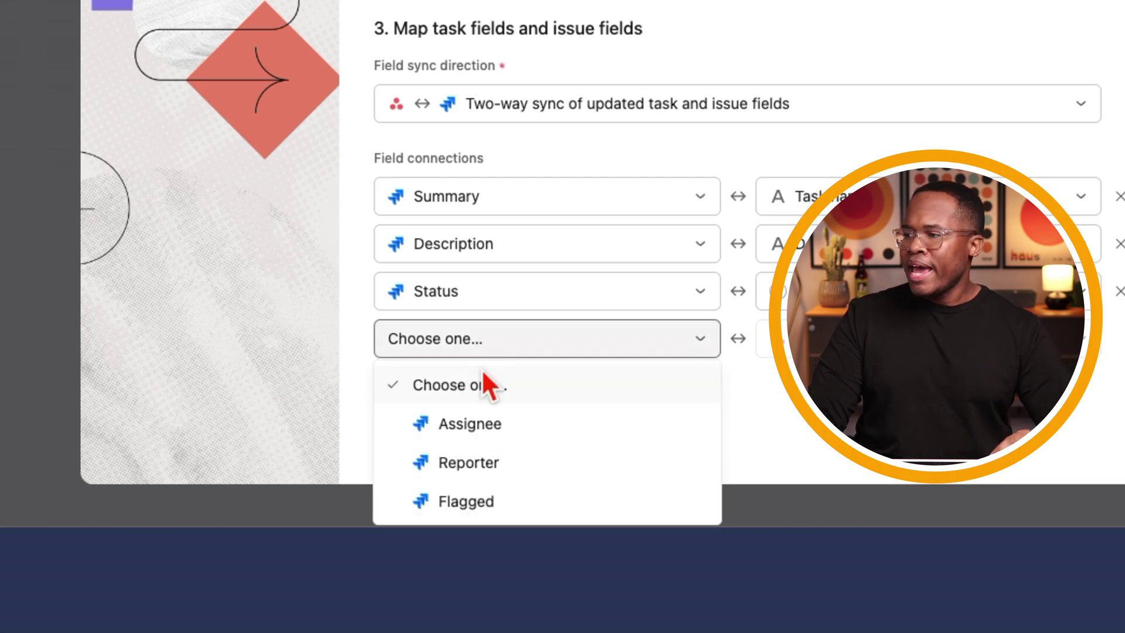
left_click(473, 430)
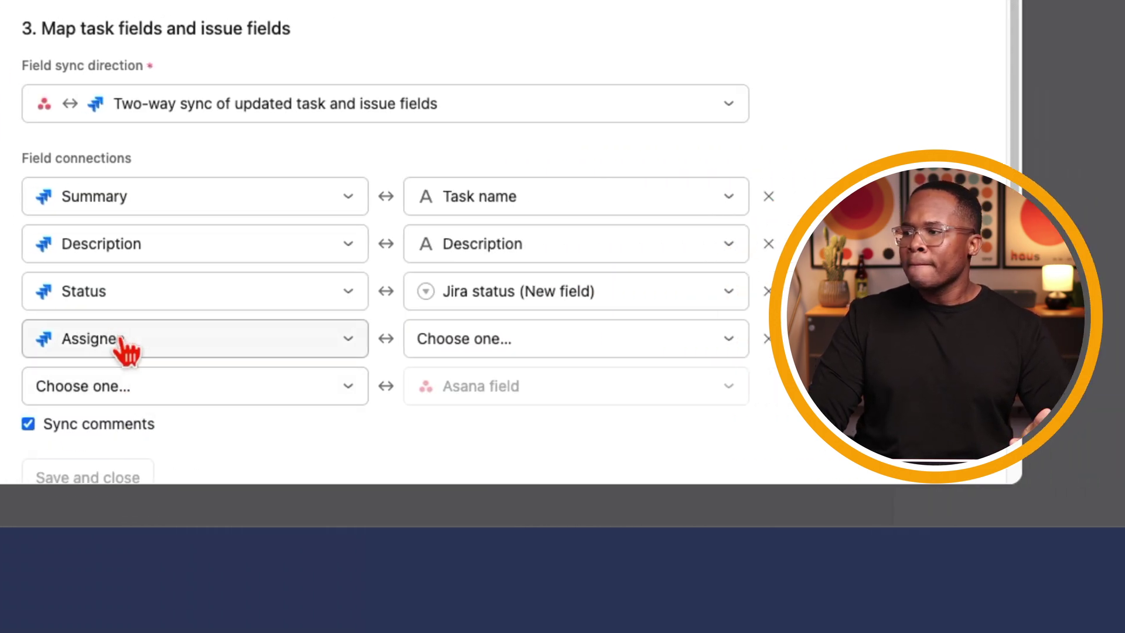
left_click(551, 353)
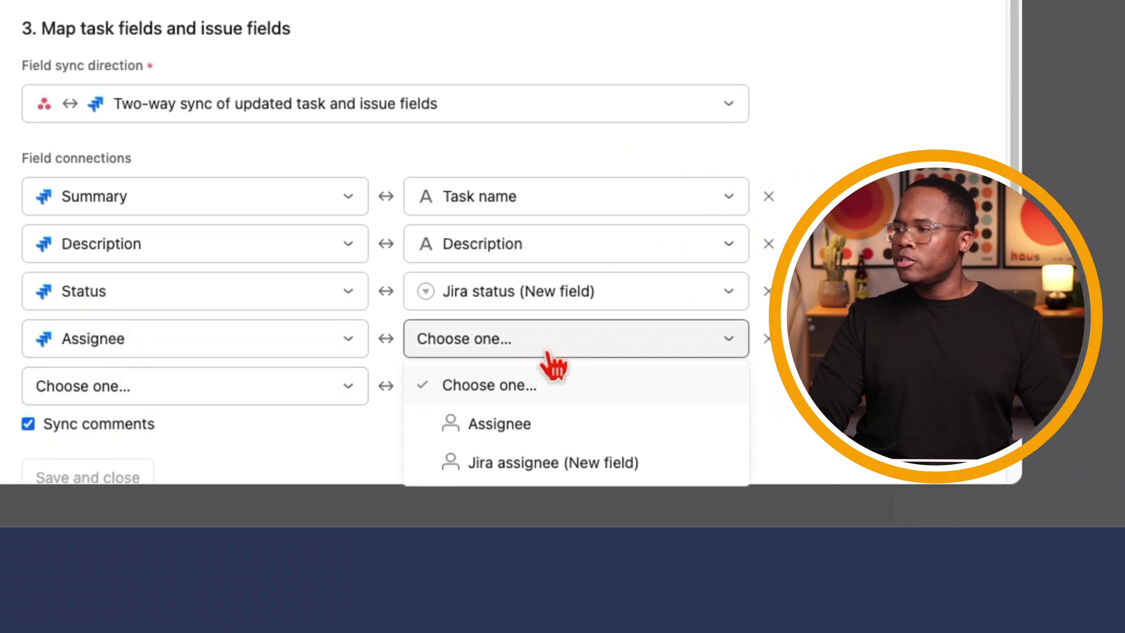
left_click(515, 432)
Step: Map Reporter to Jira reporter and Flagged to a new Jira flagged field, then save
scroll(261, 316, "down", 1)
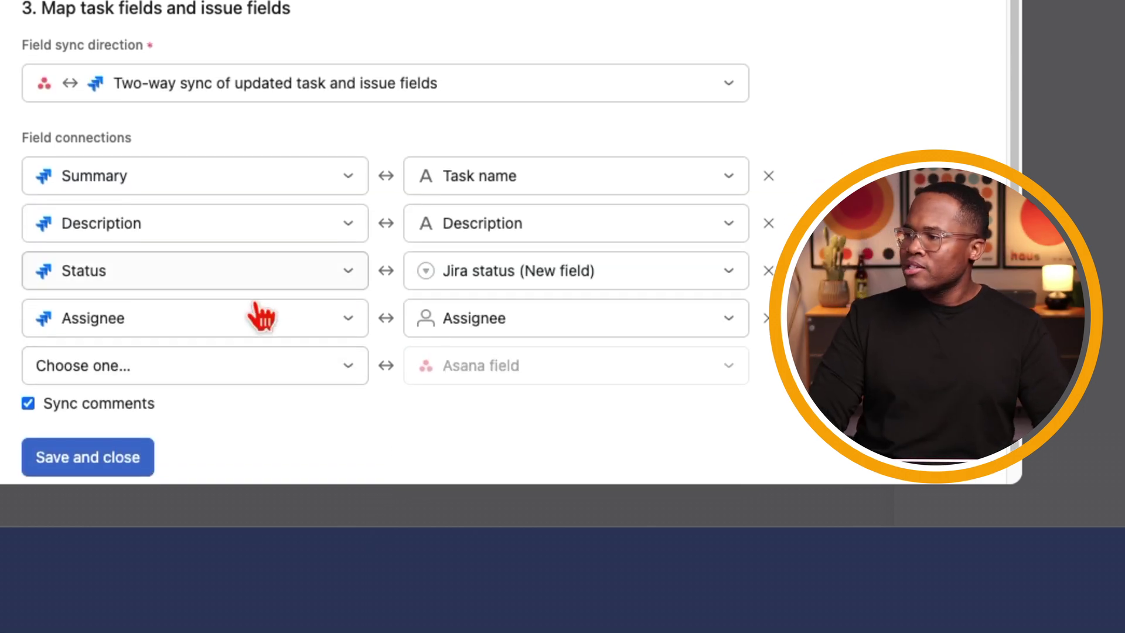
left_click(275, 366)
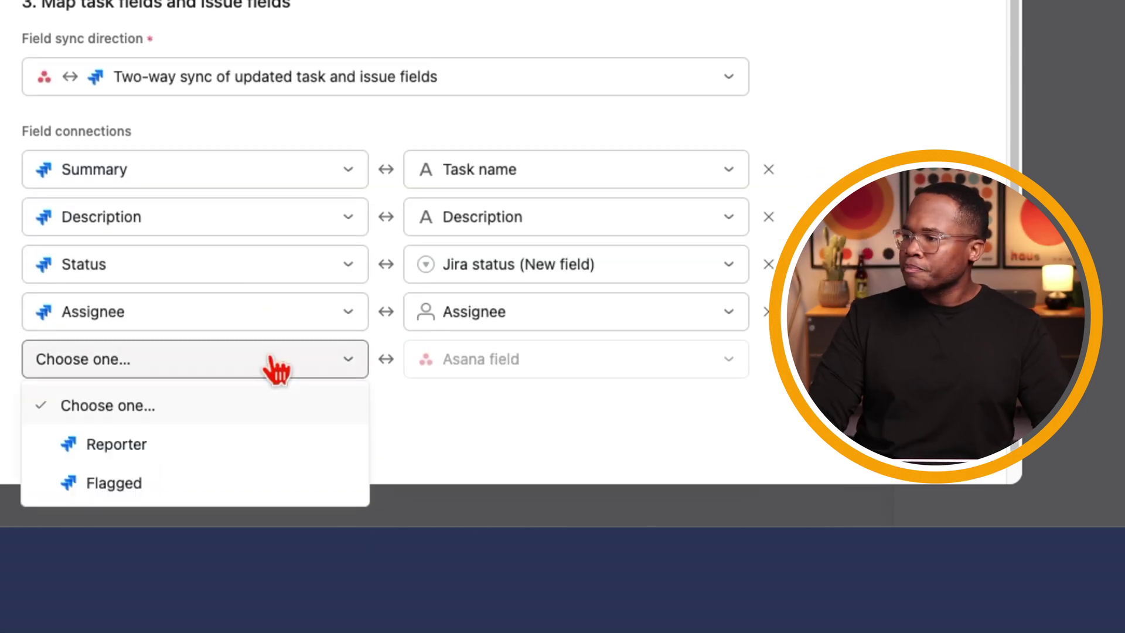
left_click(138, 449)
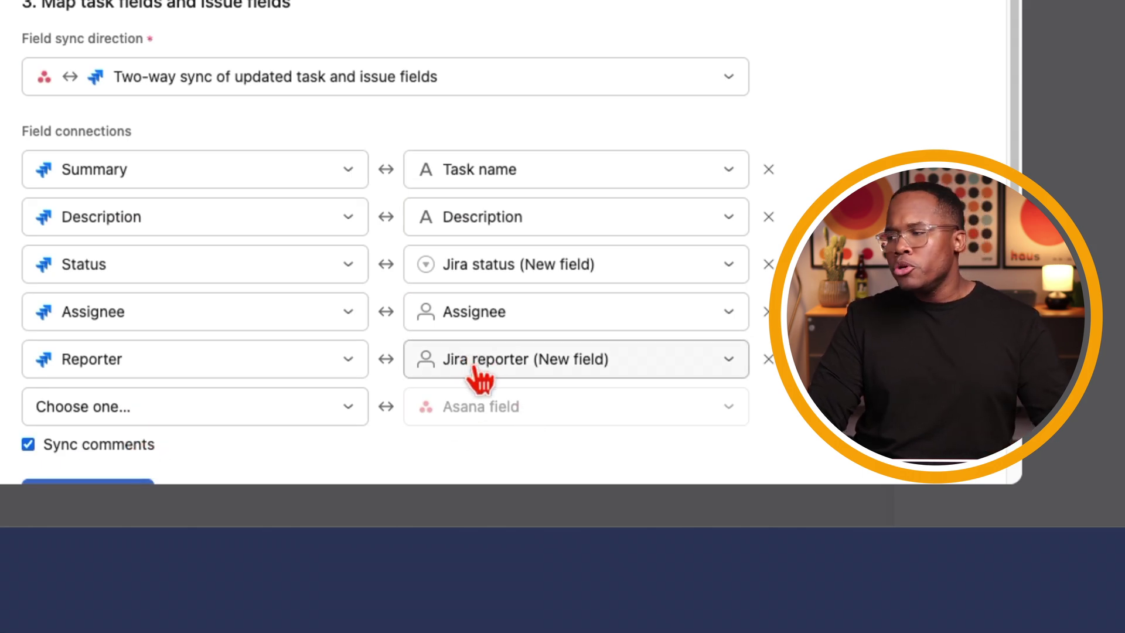
scroll(234, 364, "down", 1)
left_click(240, 389)
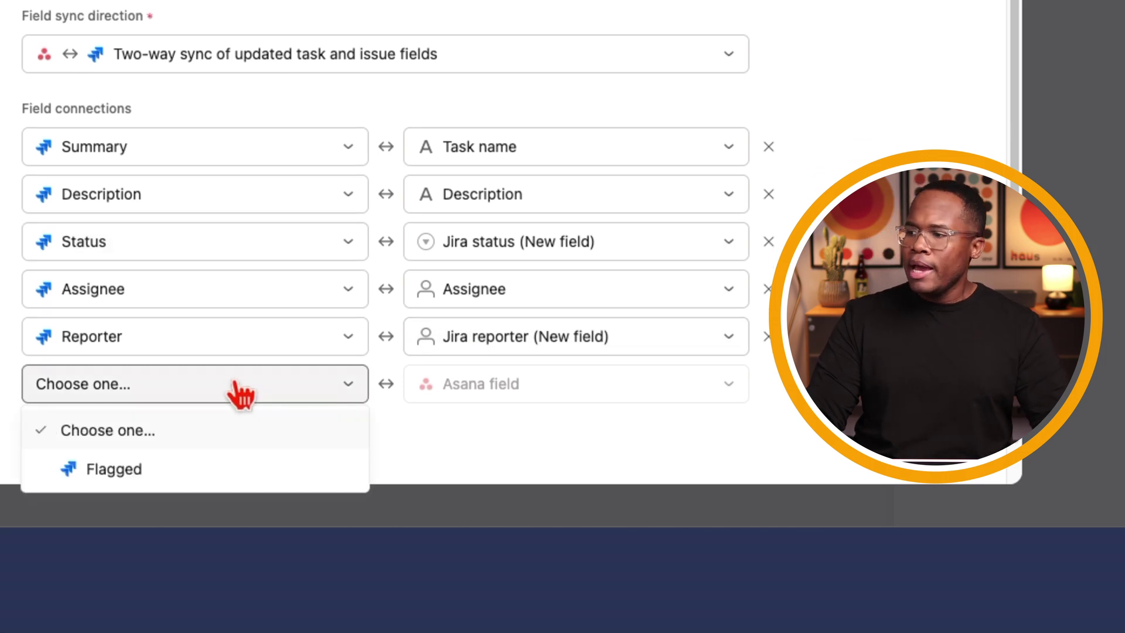
left_click(100, 470)
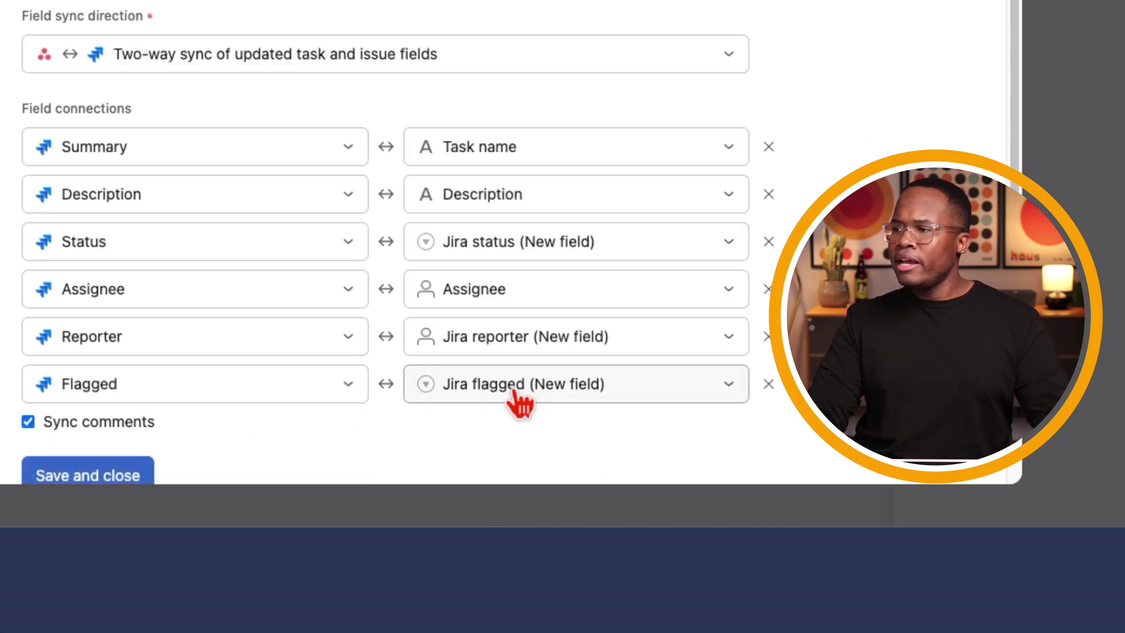
scroll(521, 399, "down", 2)
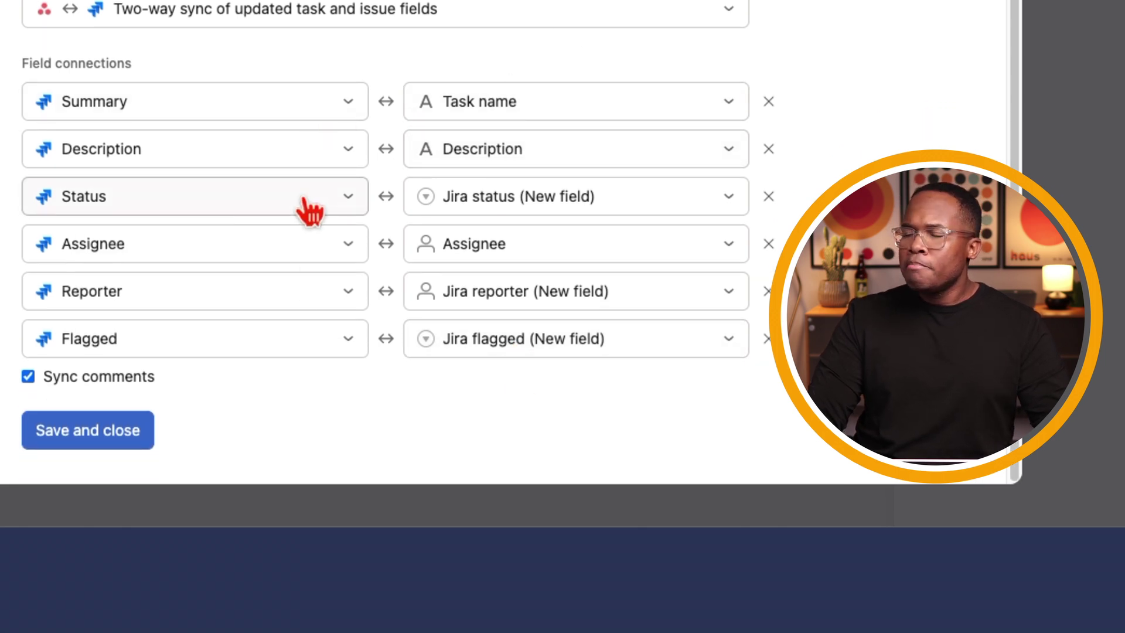
left_click(99, 430)
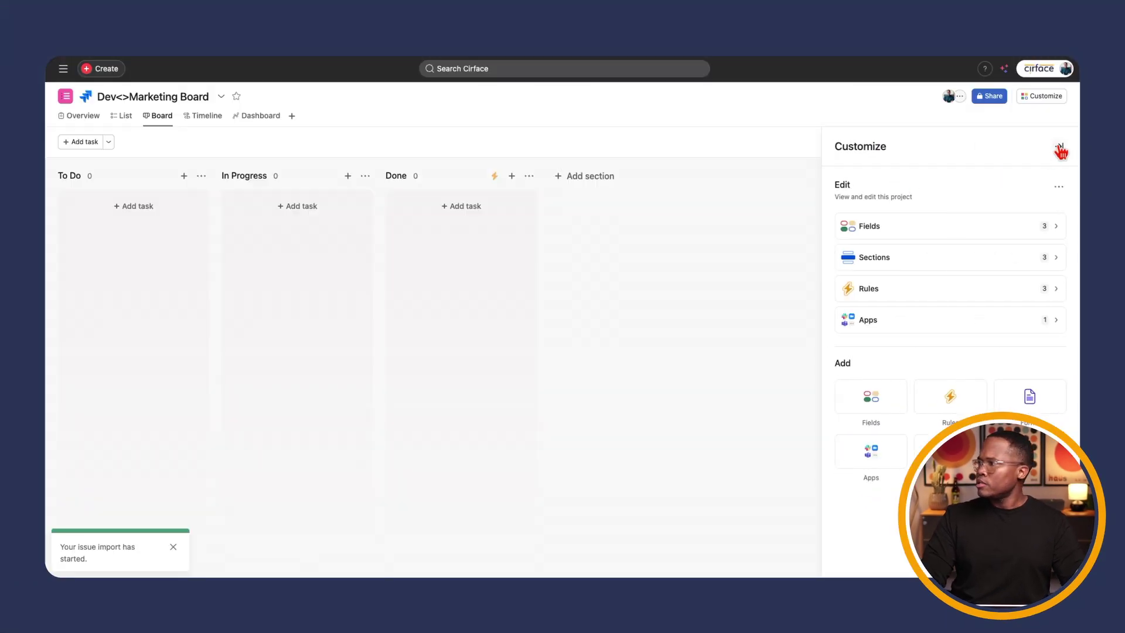
Step: Close the Customize side panel to bring back Jira's DB board with DB-1 in To Do
left_click(1060, 148)
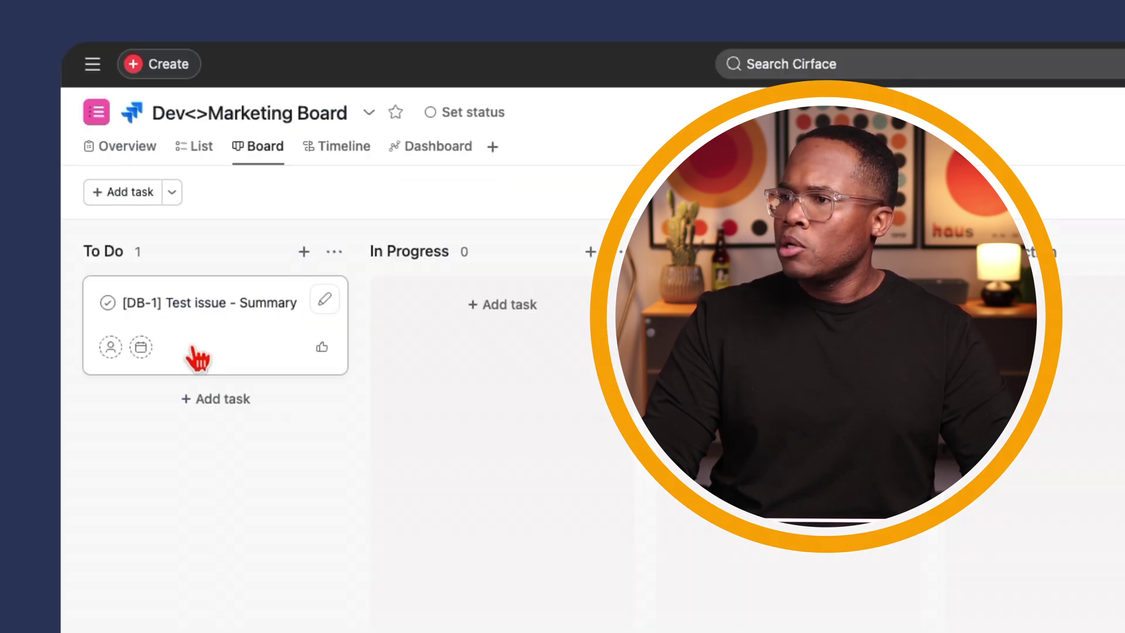
Step: Open the synced DB-1 task in Asana and view its linked issue in Jira
left_click(198, 358)
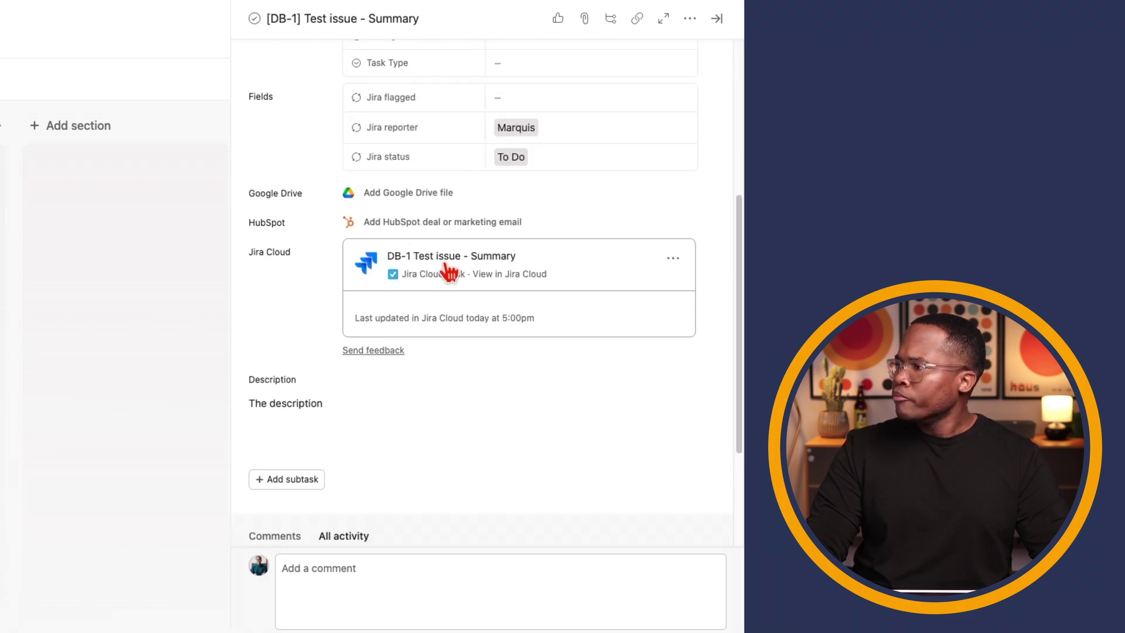
left_click(669, 269)
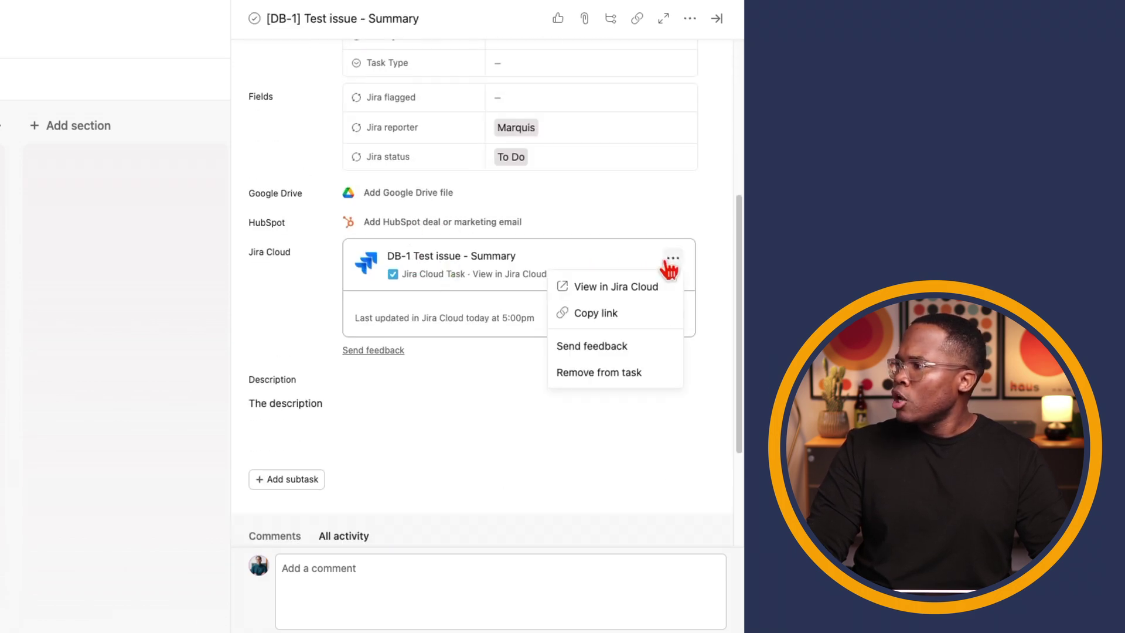
left_click(636, 287)
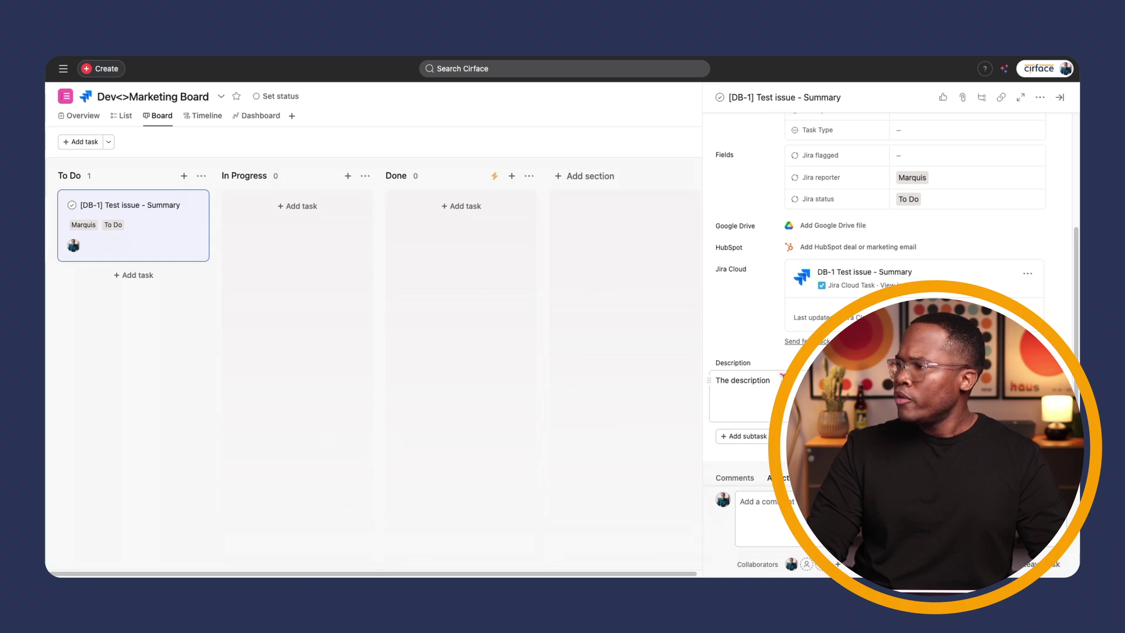
Step: Post the comment 'This is a comment' on the Asana DB-1 task
left_click_drag(782, 380, 715, 379)
scroll(834, 450, "down", 3)
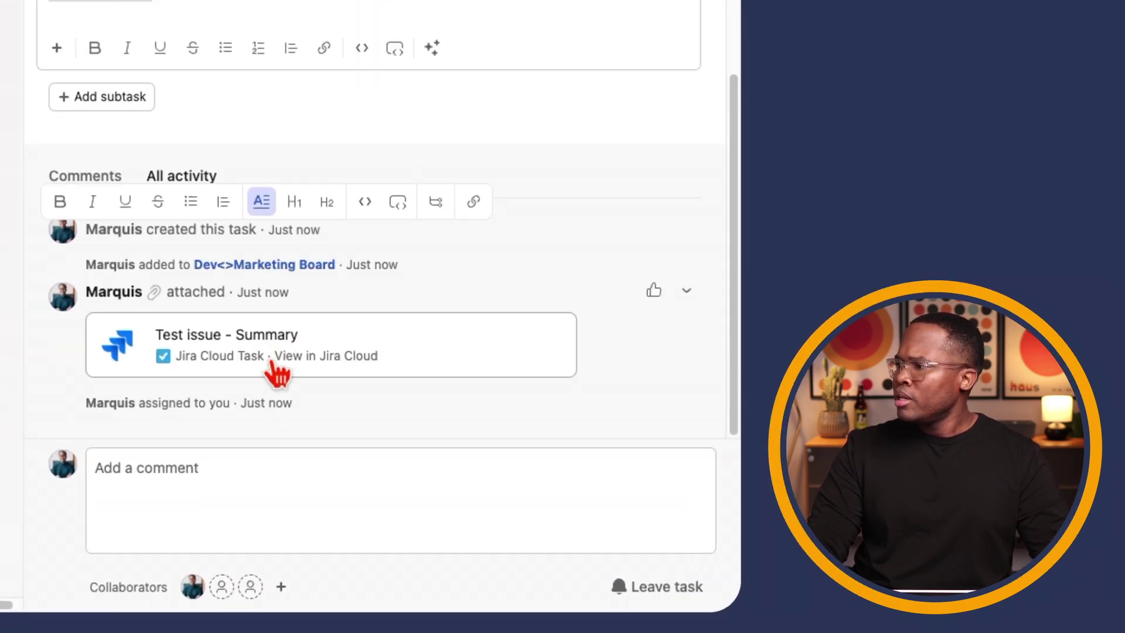
left_click(224, 501)
type("Th")
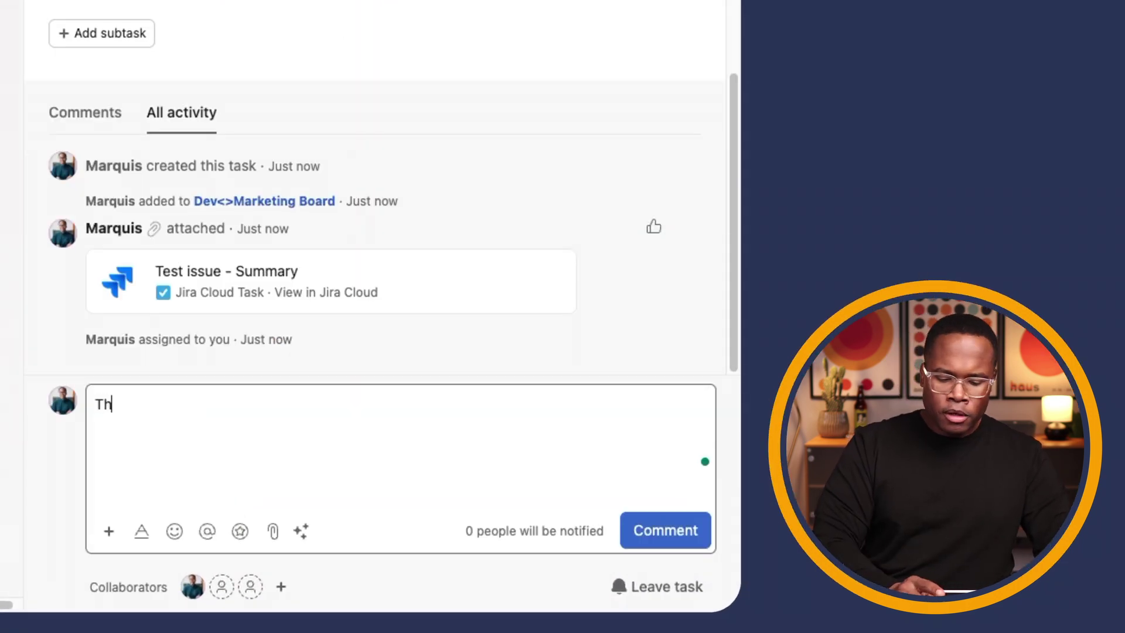
type("is is a comment")
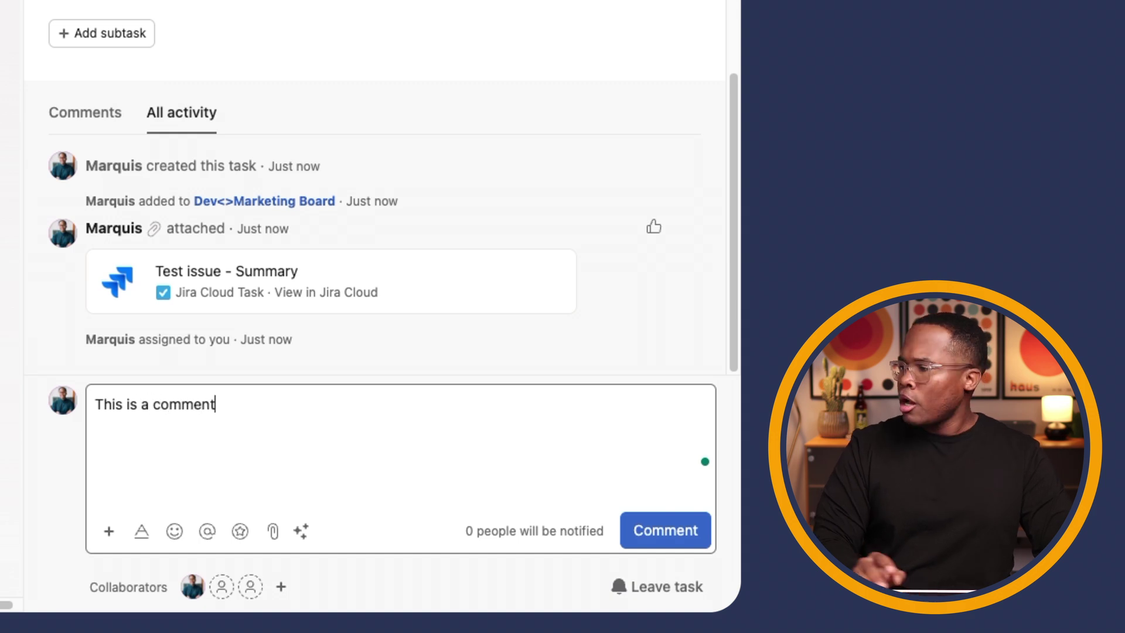
left_click(665, 530)
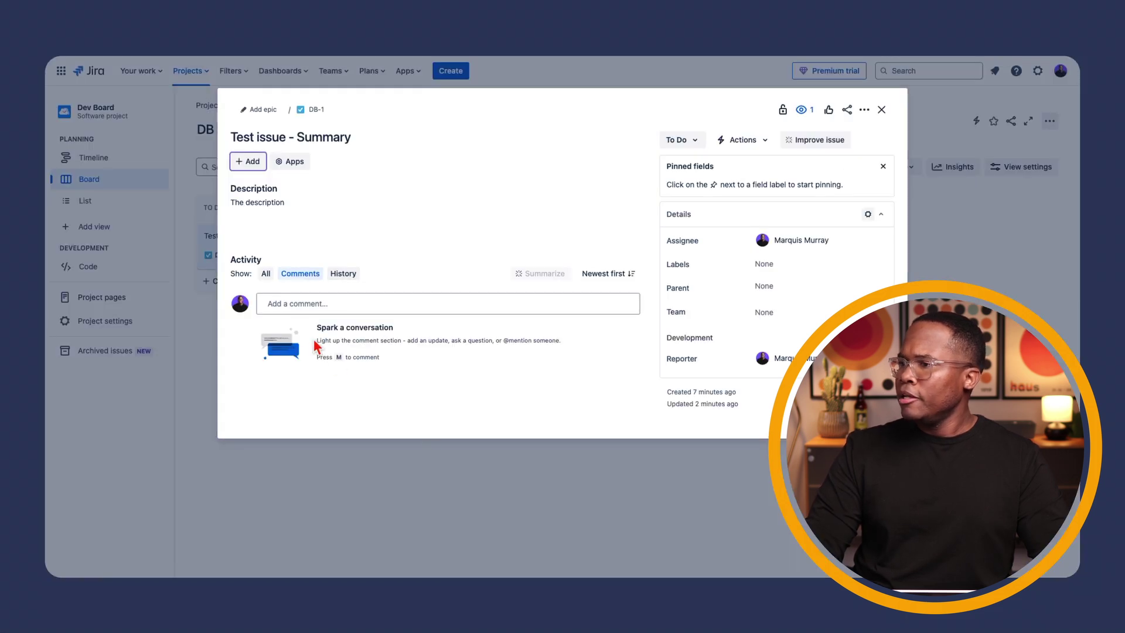
Step: Show all activity on Jira's DB-1 to spot the synced comment, then move the Asana card to In Progress
left_click(266, 273)
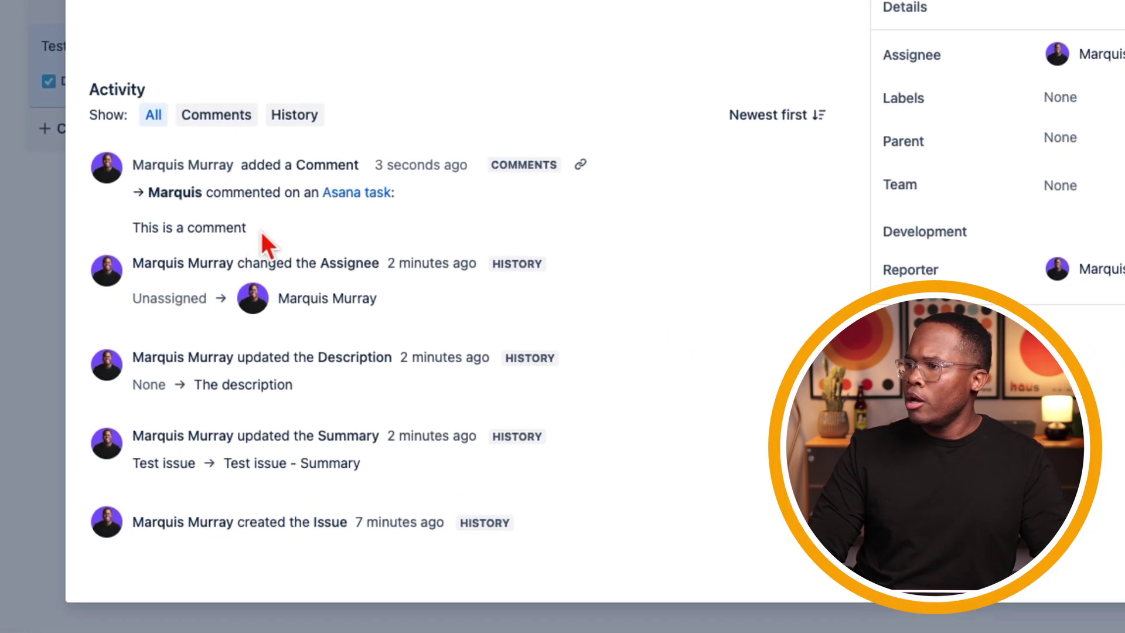
left_click_drag(259, 232, 129, 225)
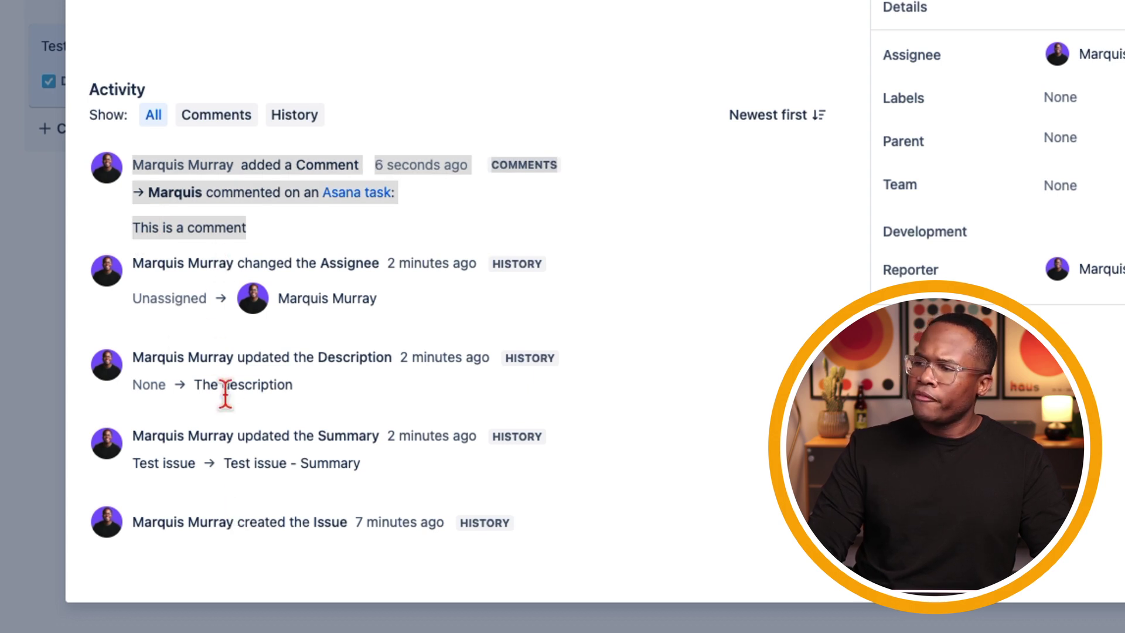
left_click(270, 228)
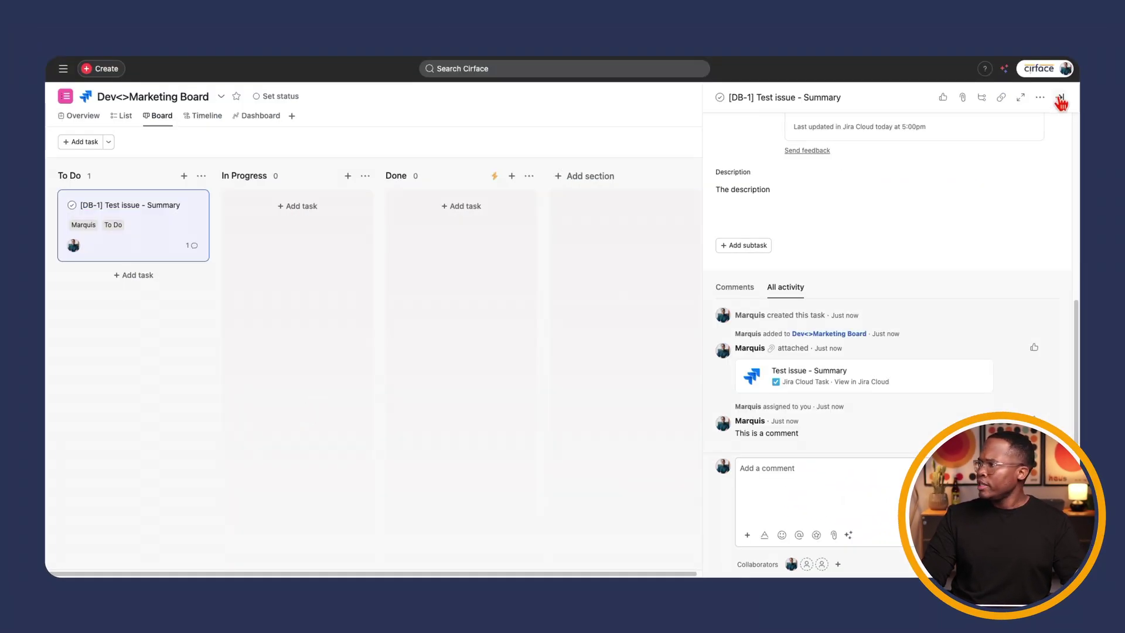
left_click(1061, 100)
left_click_drag(142, 236, 316, 238)
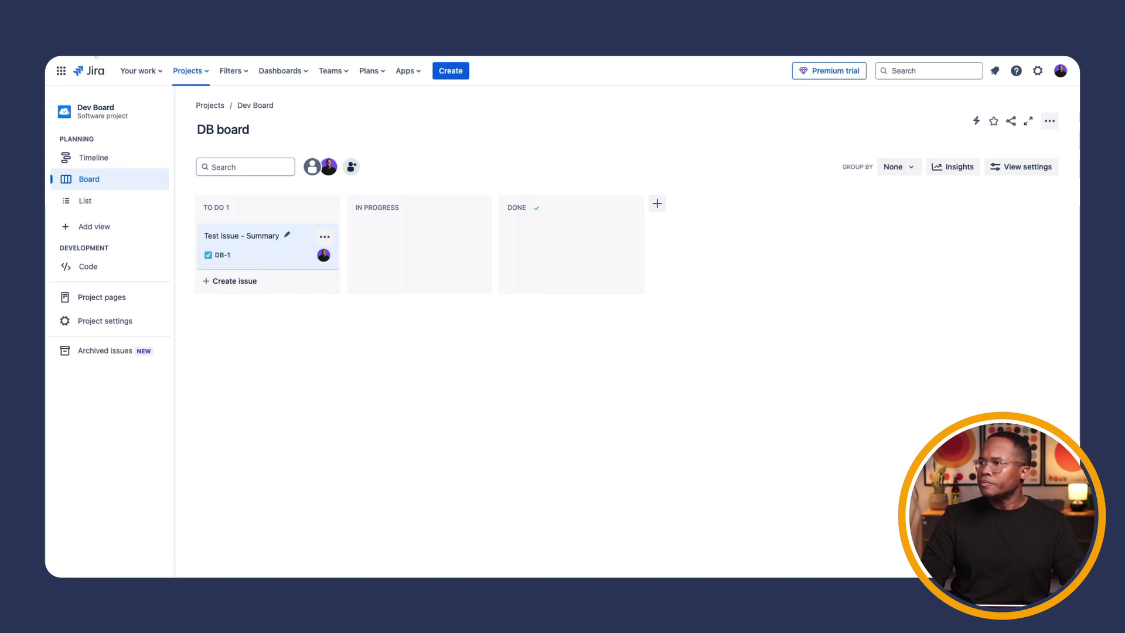
Step: Reload the Jira board and drag DB-1 from To Do into In Progress, then reload Asana
key("ctrl+r")
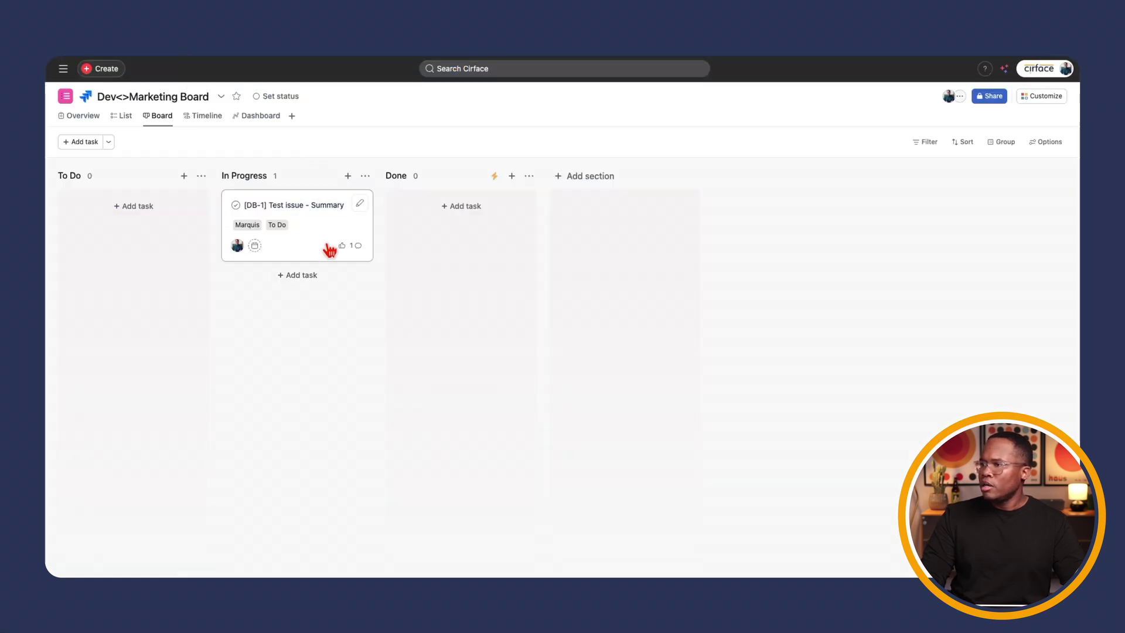
left_click_drag(329, 251, 170, 252)
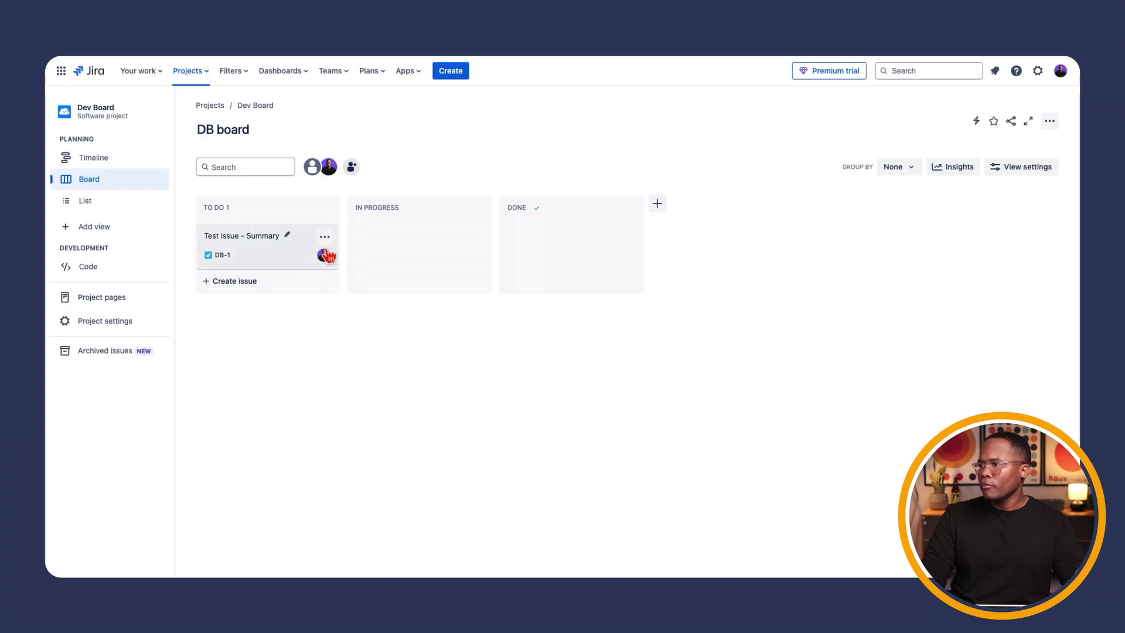
left_click_drag(326, 251, 439, 237)
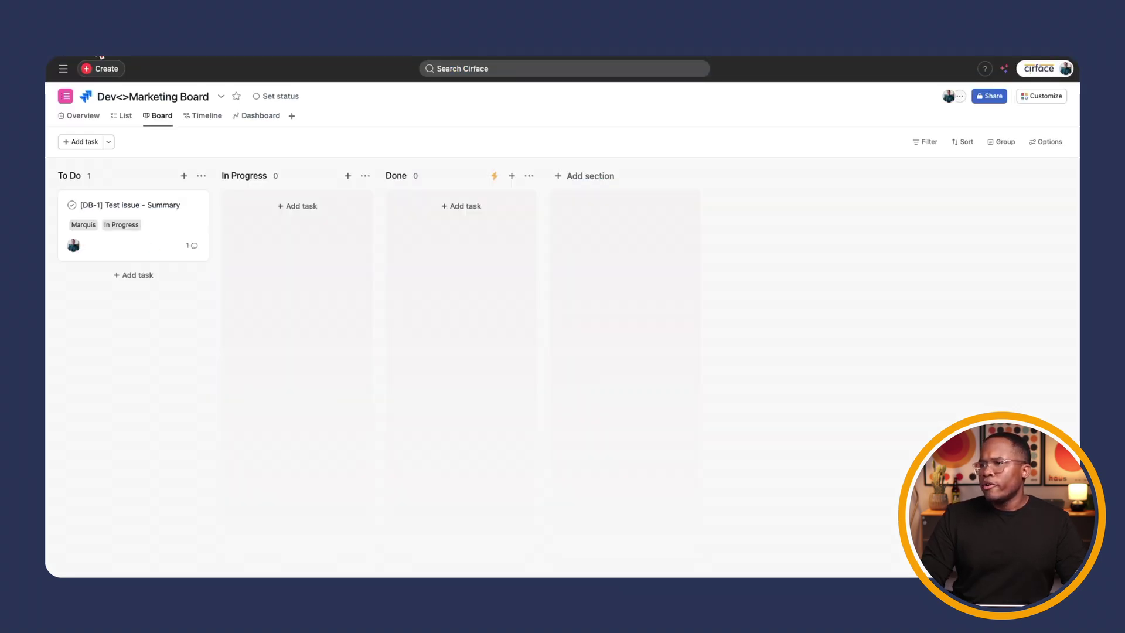
key("super+r")
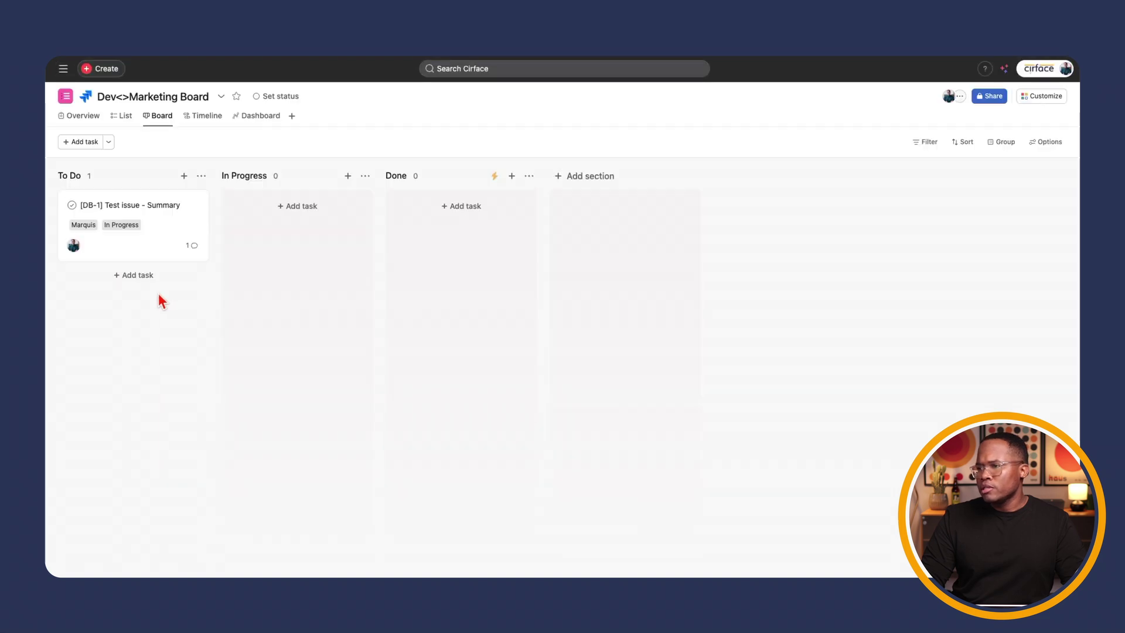
Step: Move the [DB-1] task into Asana's In Progress section and look over its details
left_click_drag(151, 253, 276, 289)
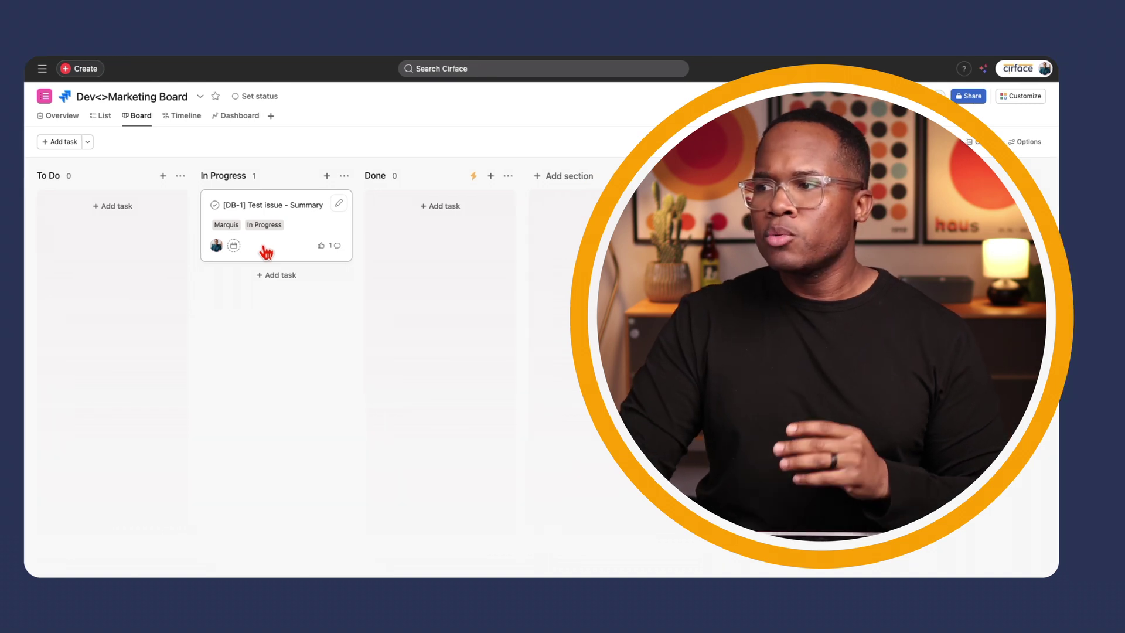
left_click(283, 250)
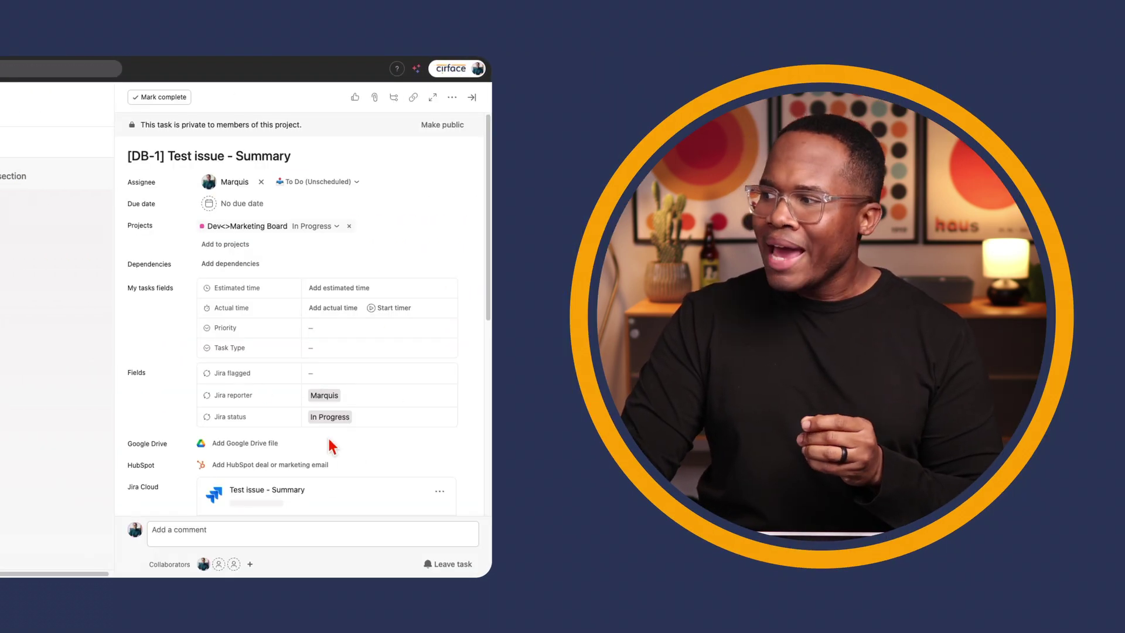
scroll(370, 351, "down", 10)
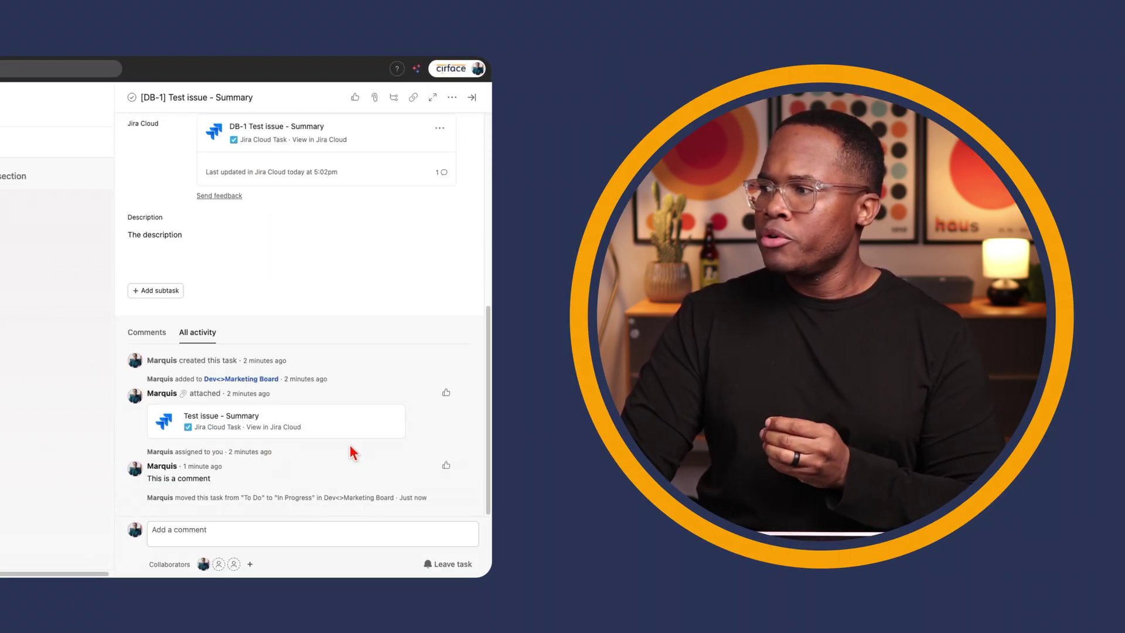
scroll(287, 457, "up", 15)
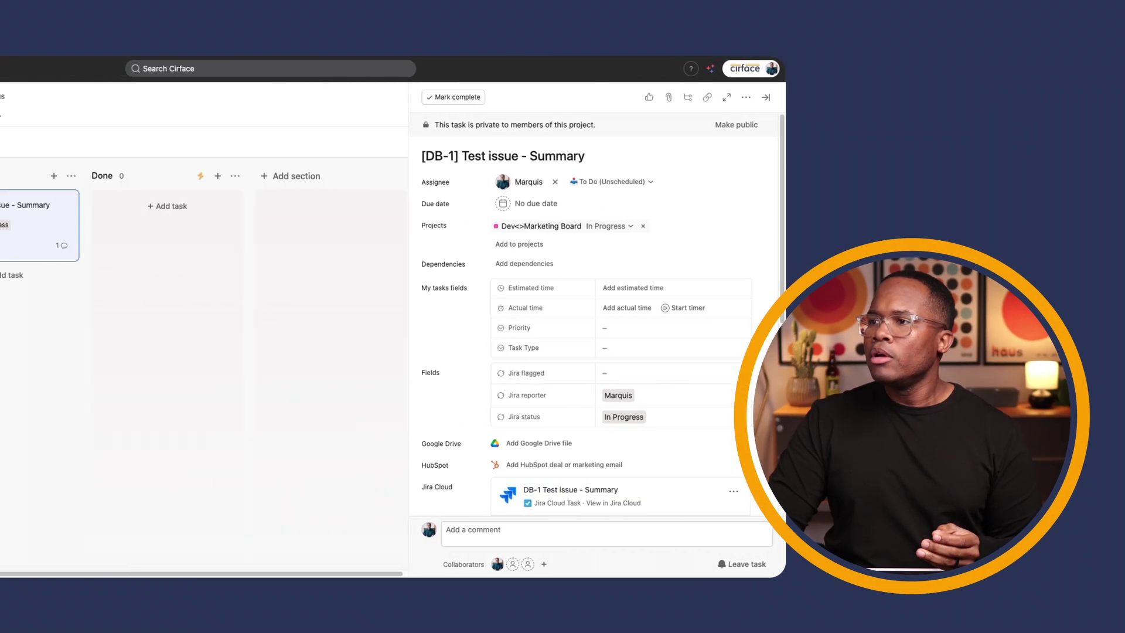
left_click(125, 119)
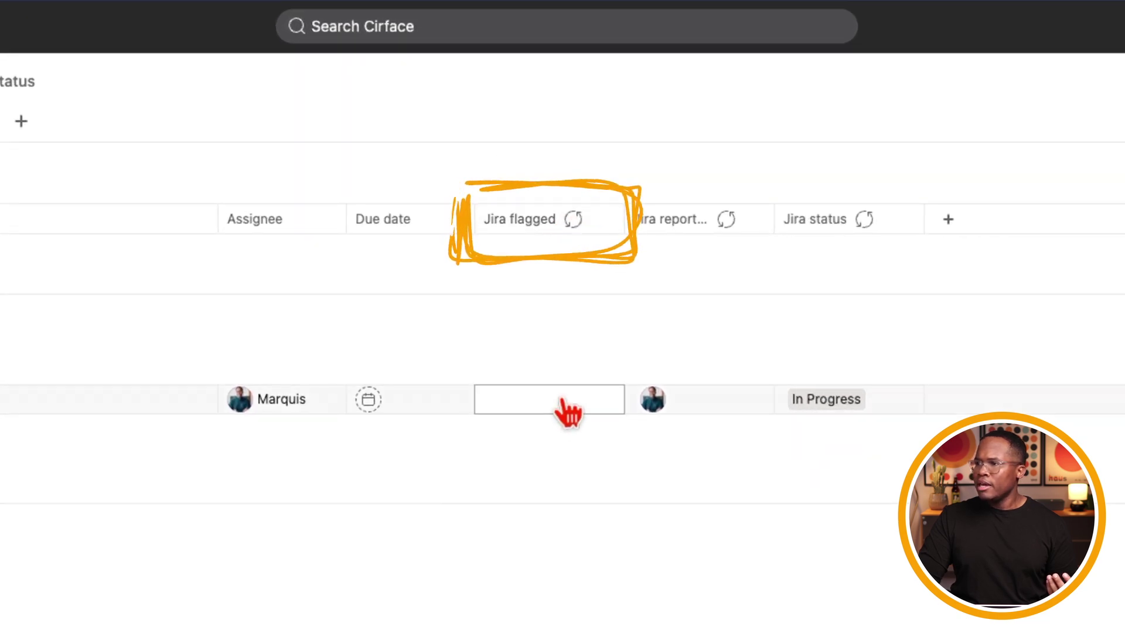
Step: Set the task's Jira flagged field to Impediment
left_click(567, 411)
left_click(563, 446)
key("Escape")
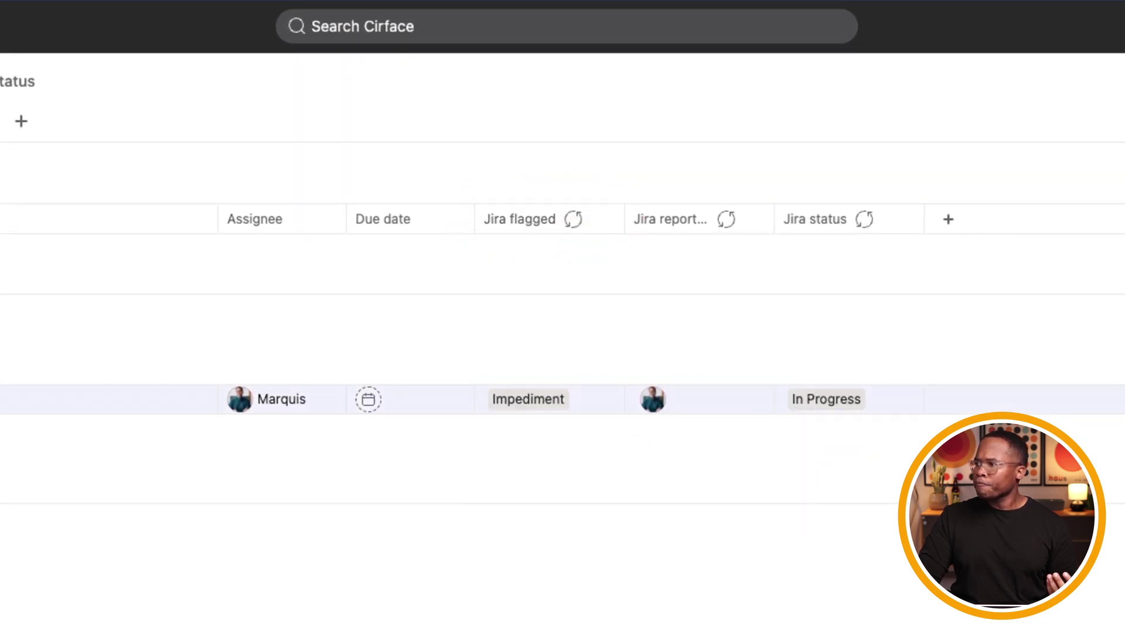
Step: Set the task's Jira status to In Progress
mouse_move(653, 404)
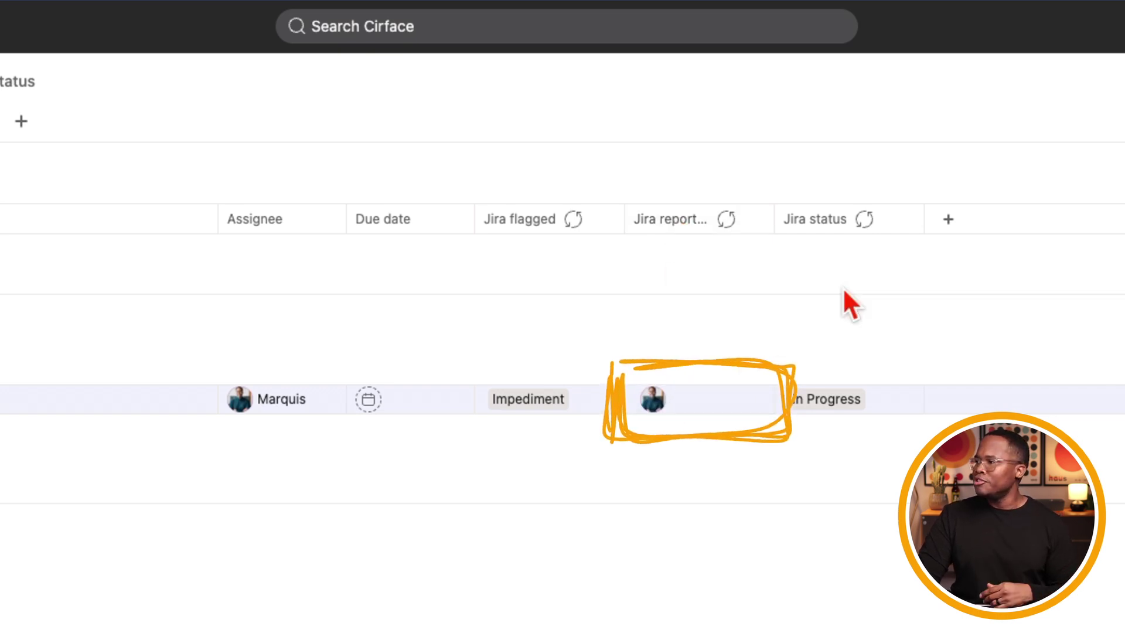
left_click(835, 404)
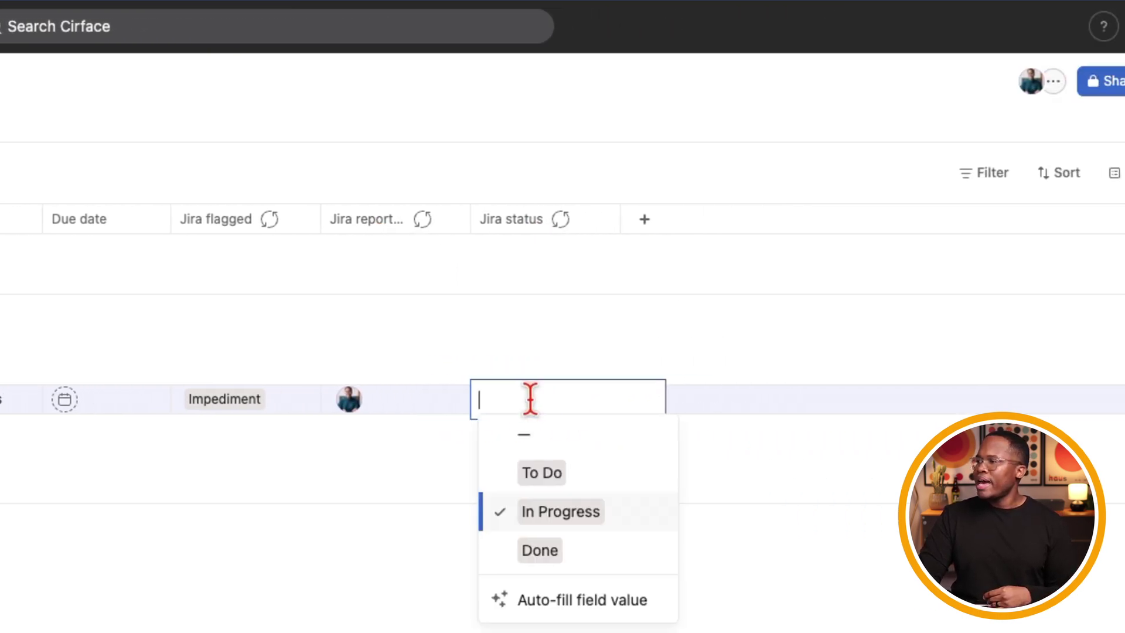
left_click(554, 516)
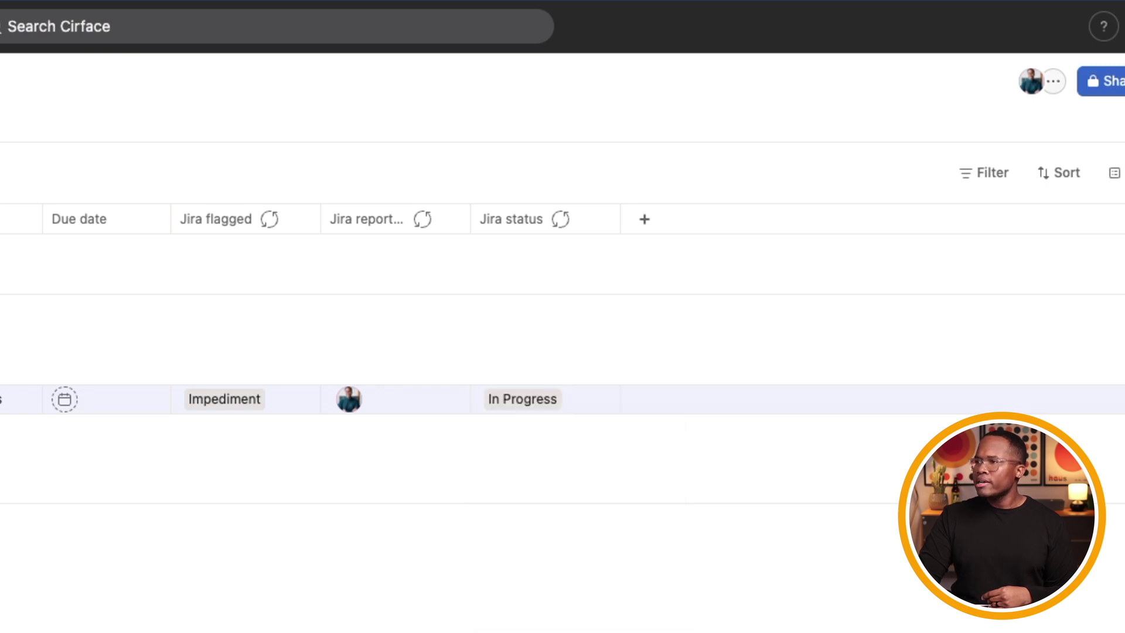
left_click(554, 404)
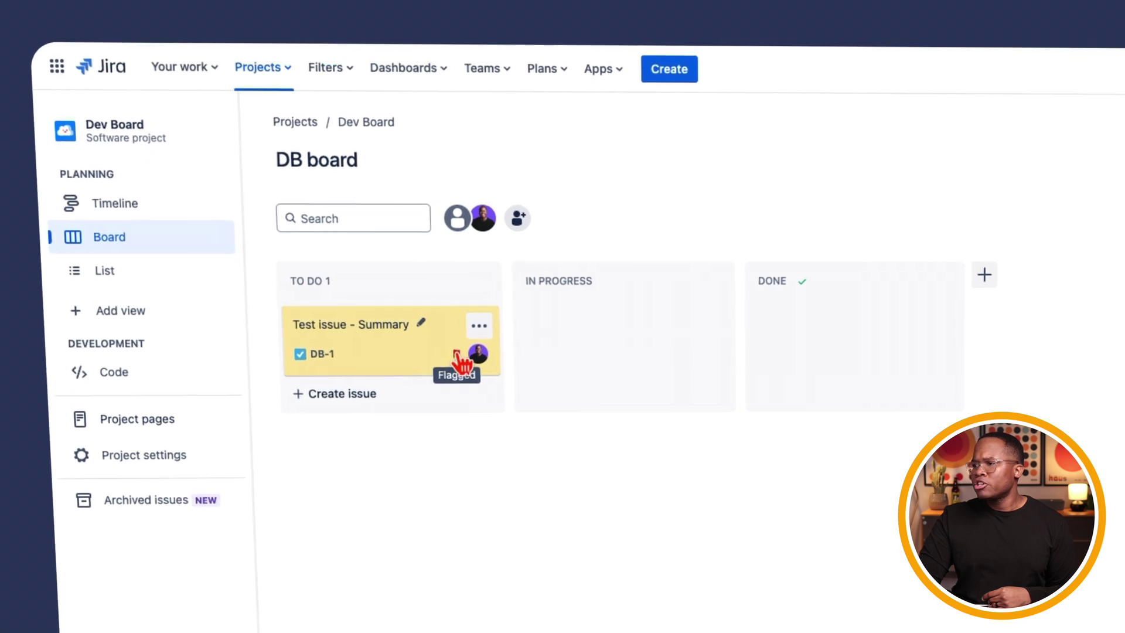
left_click(422, 356)
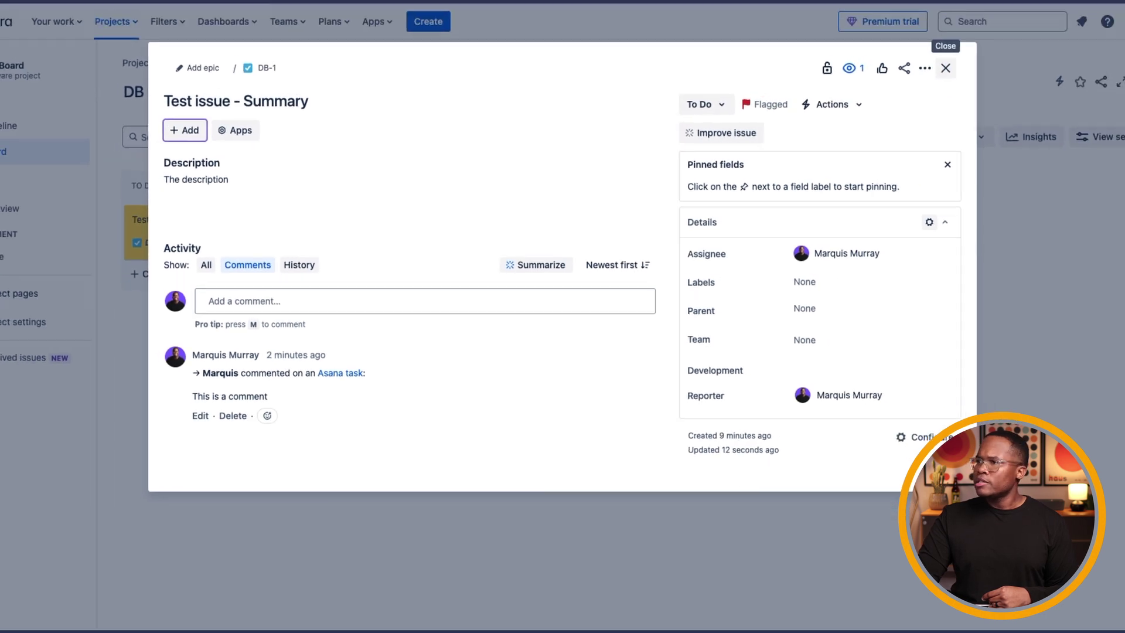
left_click(990, 44)
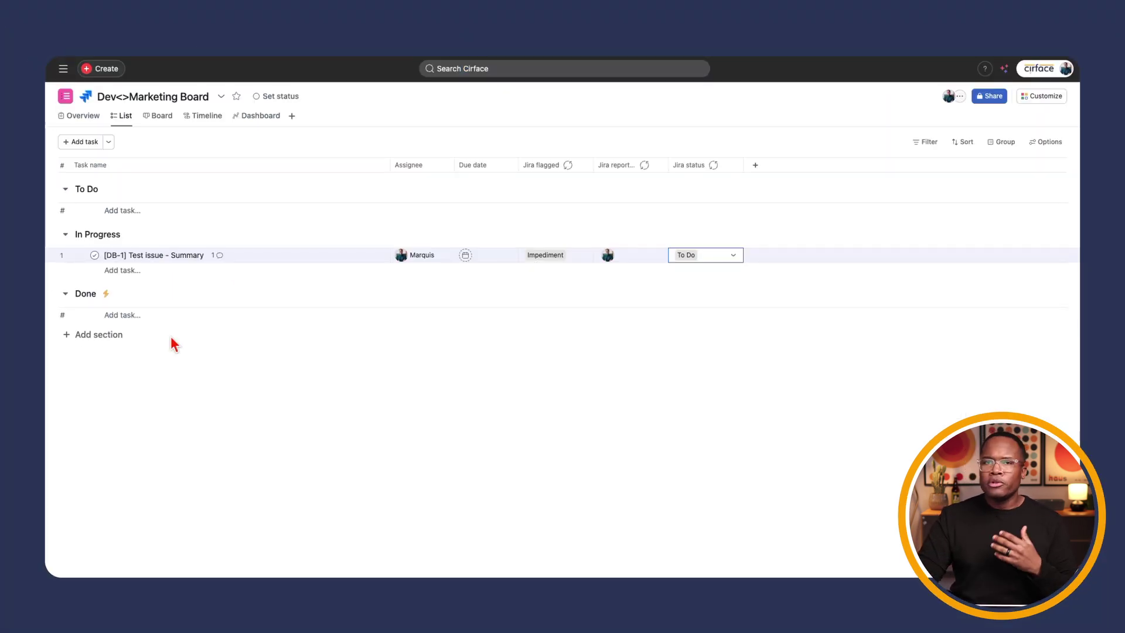
Step: Open the project's automation rules and start a new rule from scratch
left_click(987, 100)
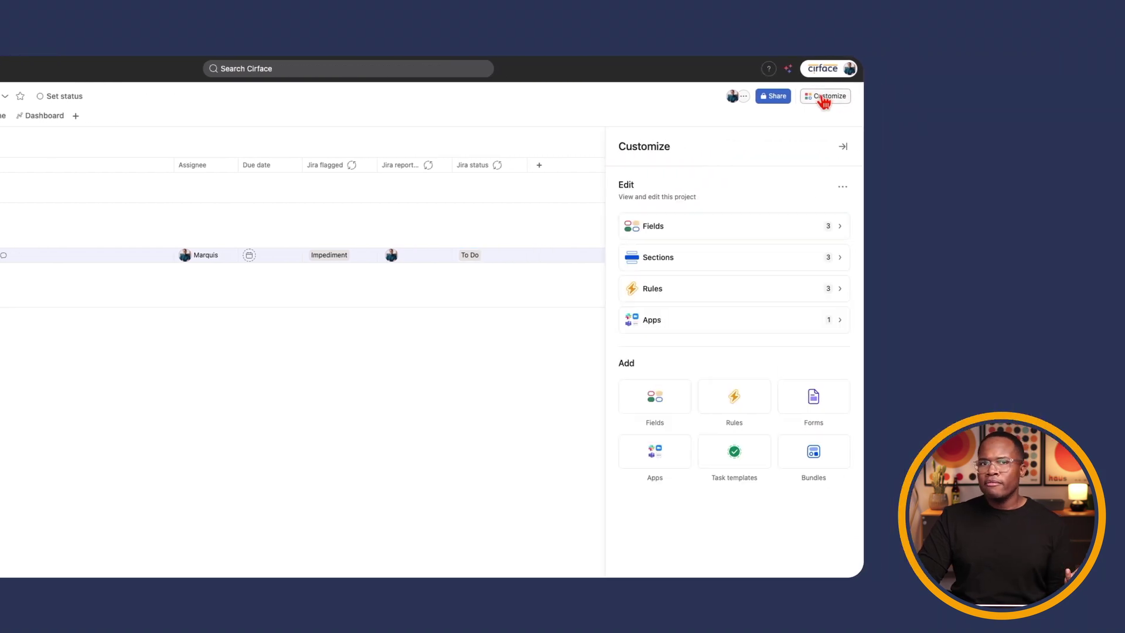
left_click(680, 290)
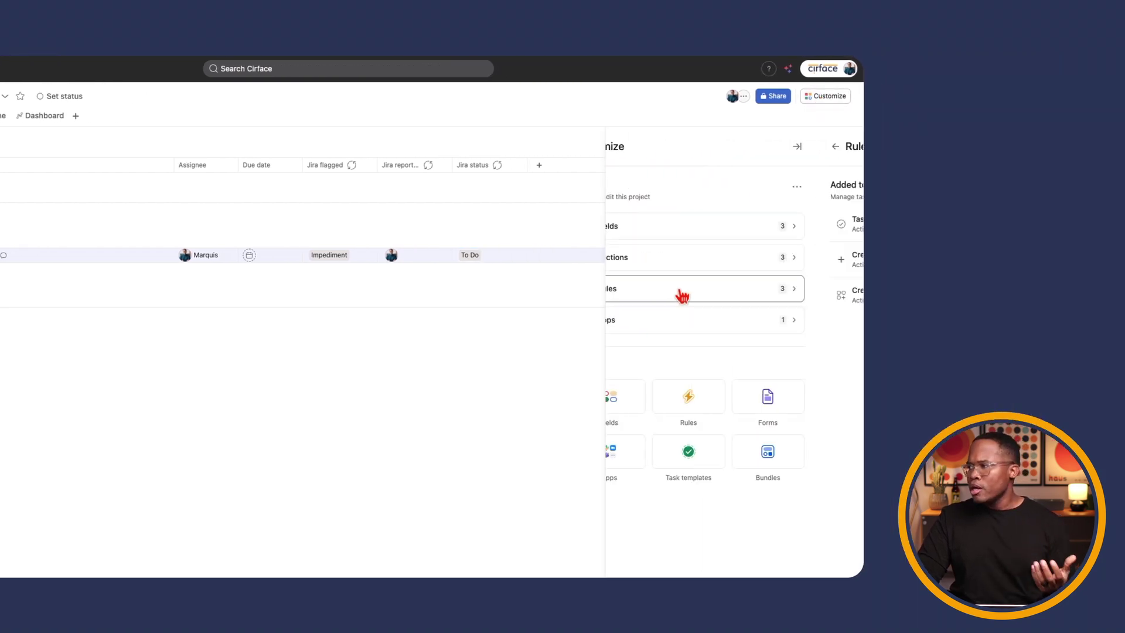
left_click(838, 189)
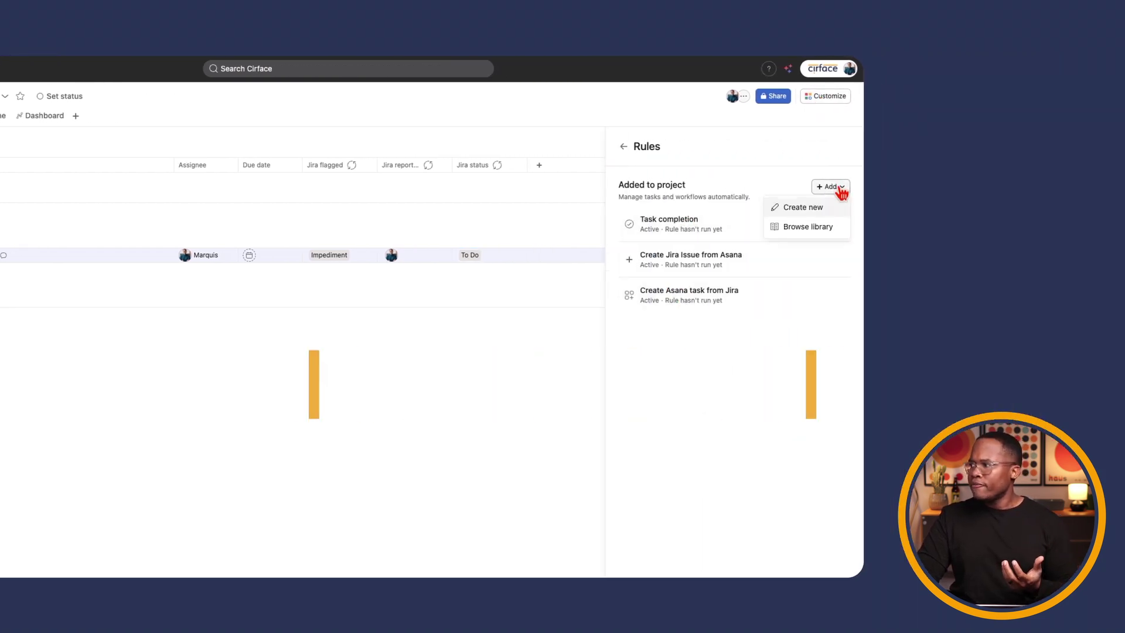
left_click(794, 215)
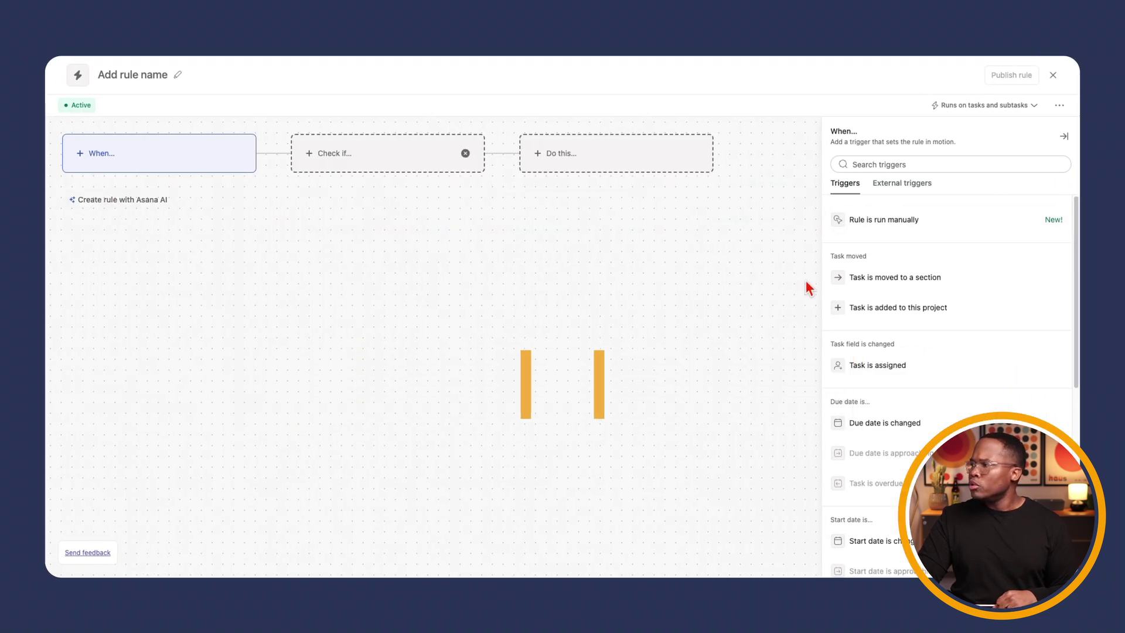
Step: Make the rule run on tasks only, triggered when Jira flagged changes
left_click(996, 107)
left_click(888, 156)
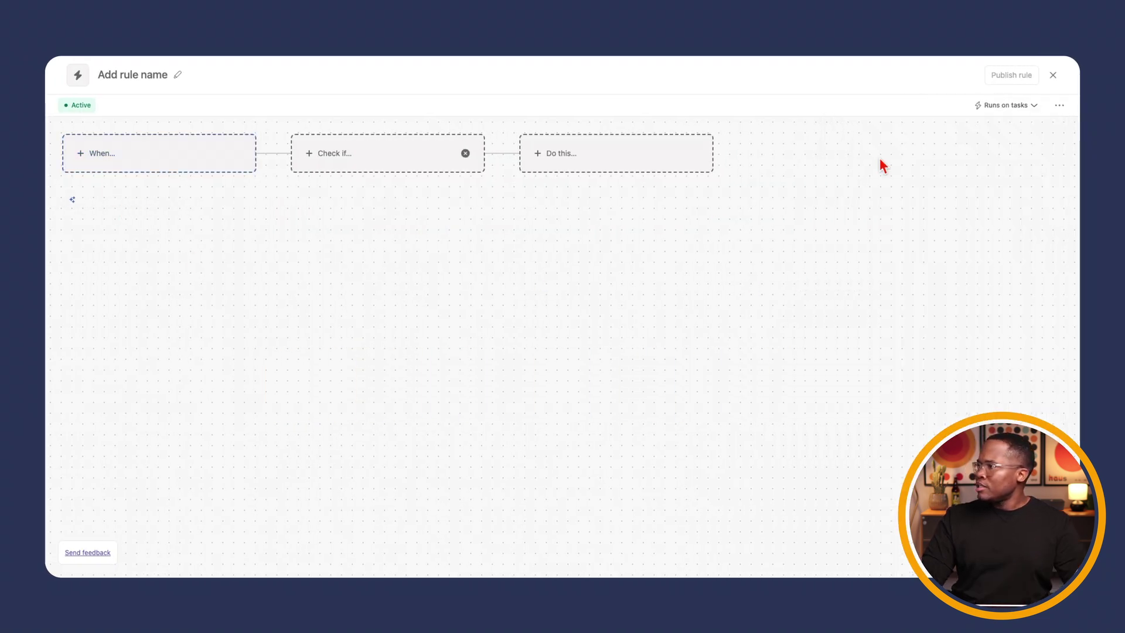
left_click(214, 170)
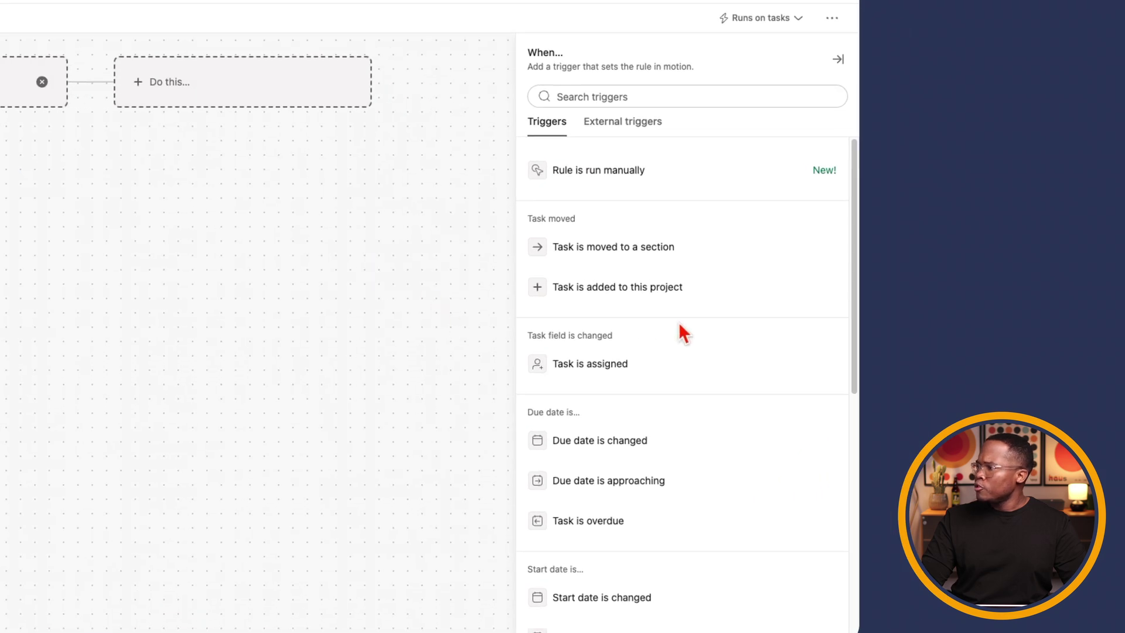
scroll(682, 333, "down", 10)
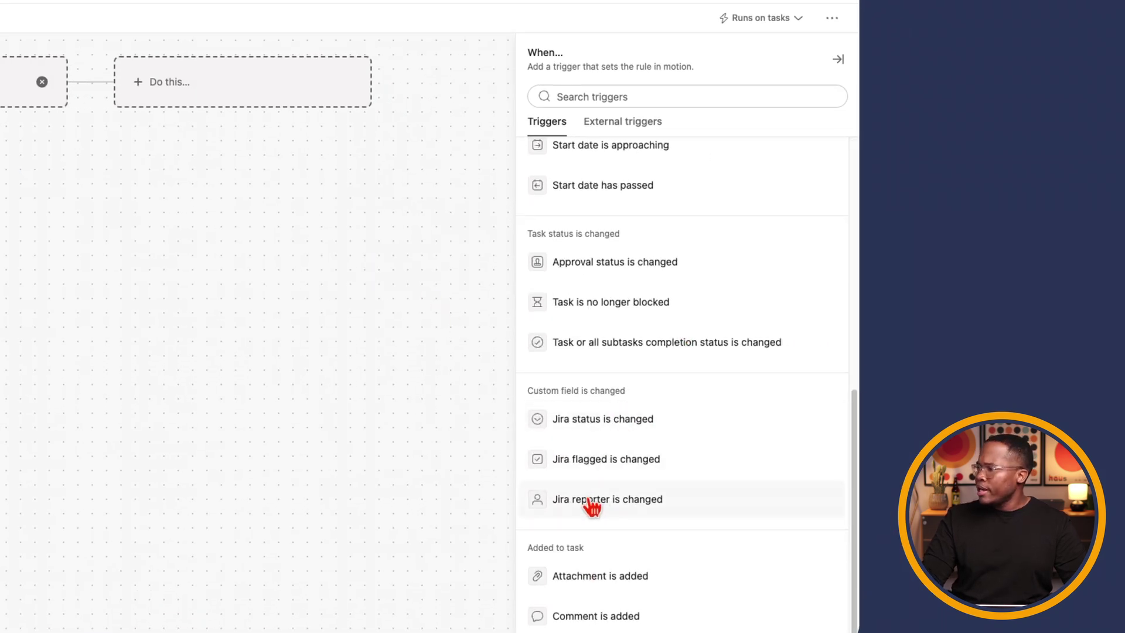
left_click(593, 467)
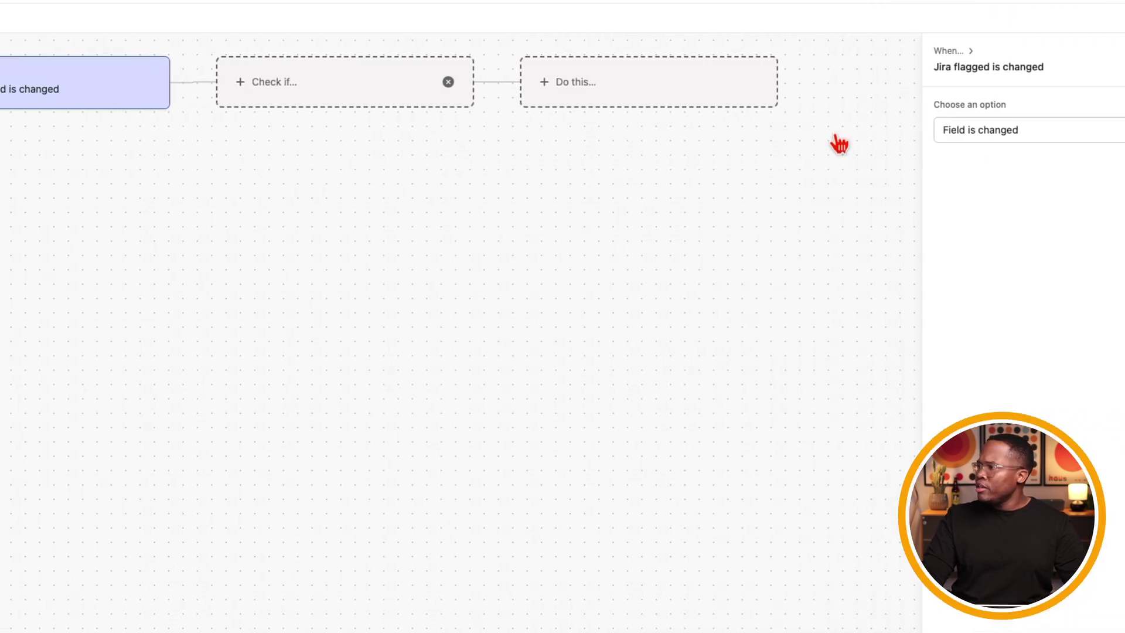
Step: Add a condition checking that Jira flagged includes Impediment
left_click(434, 106)
scroll(648, 445, "down", 5)
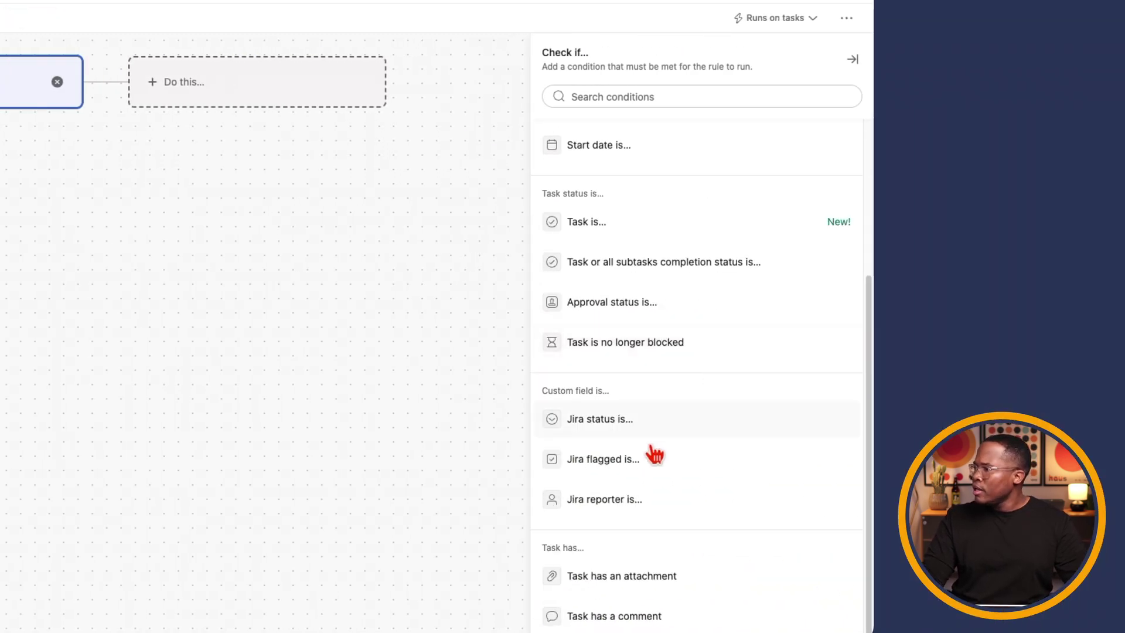
left_click(608, 466)
left_click(580, 200)
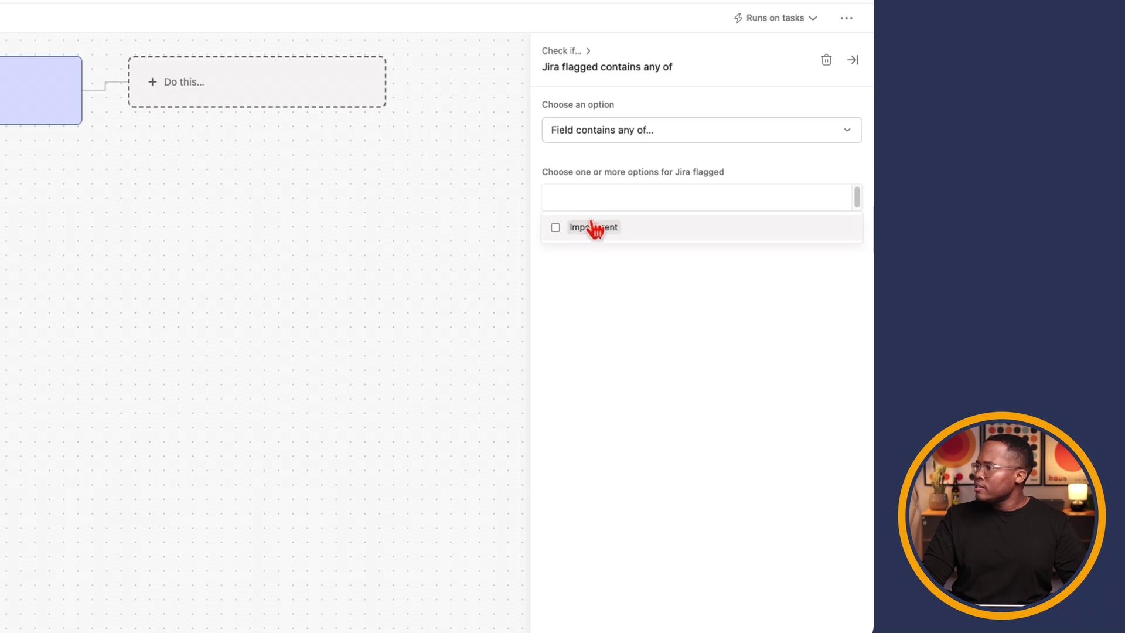
left_click(594, 228)
left_click(607, 324)
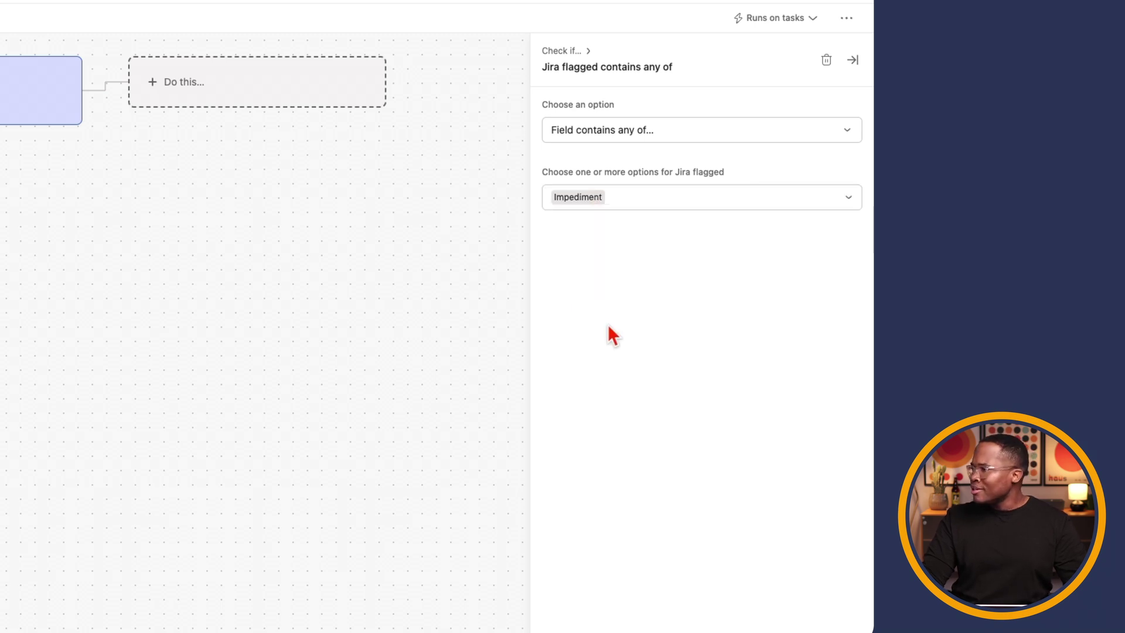
Step: Add a comment action: '[Jira reporter], this task has been flagged. Please take the next steps.'
left_click(278, 92)
scroll(692, 409, "down", 8)
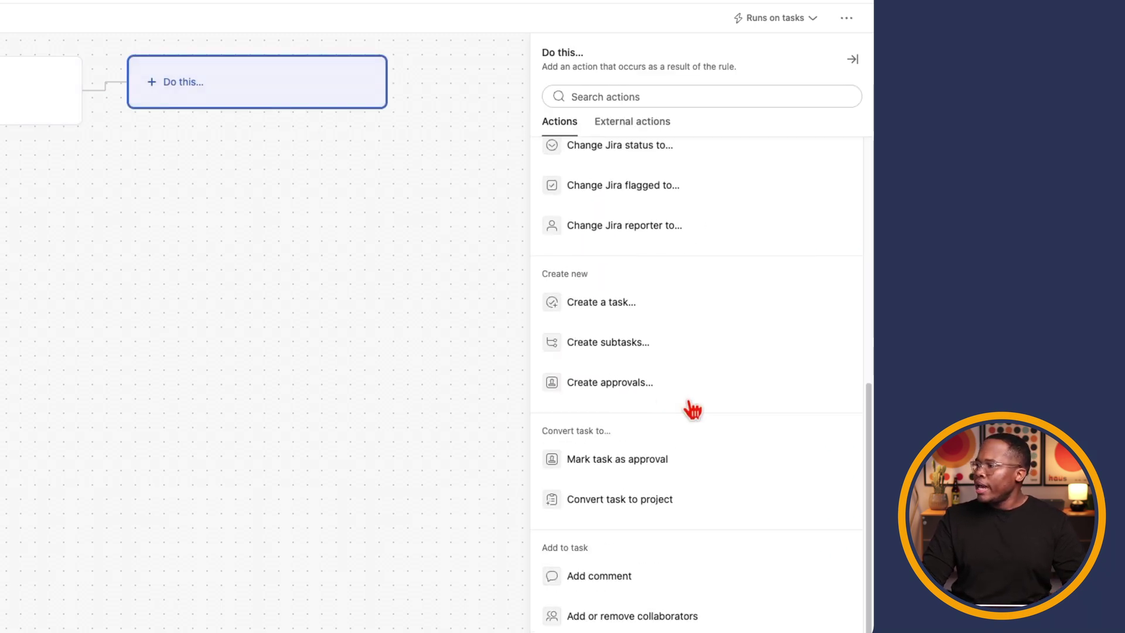
left_click(597, 573)
left_click(636, 118)
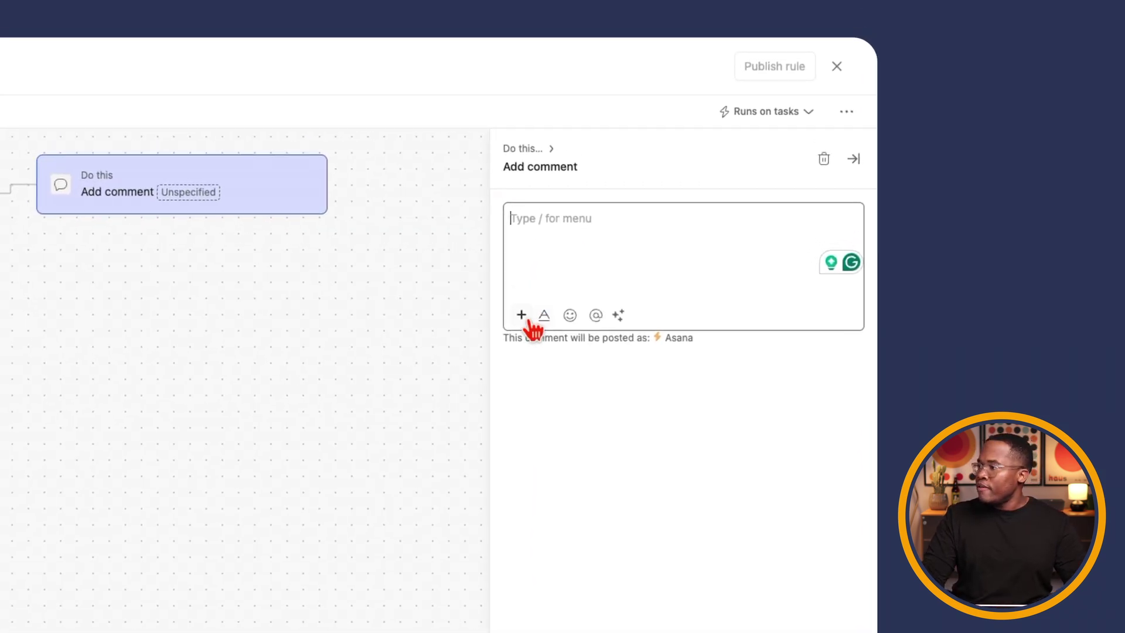
left_click(521, 316)
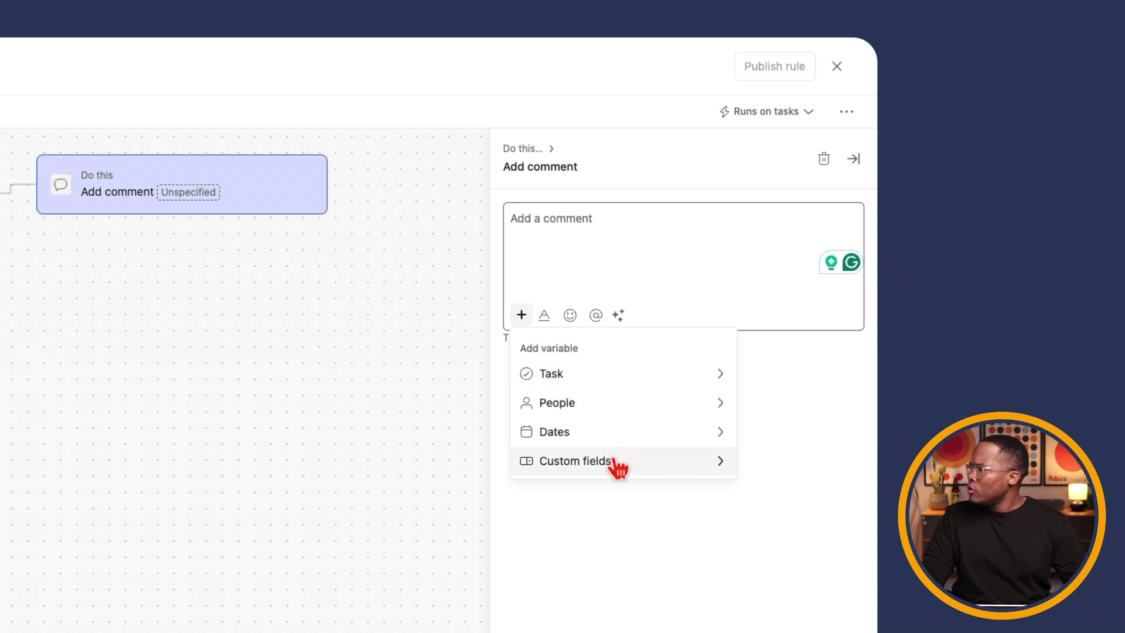
left_click(726, 468)
left_click(691, 432)
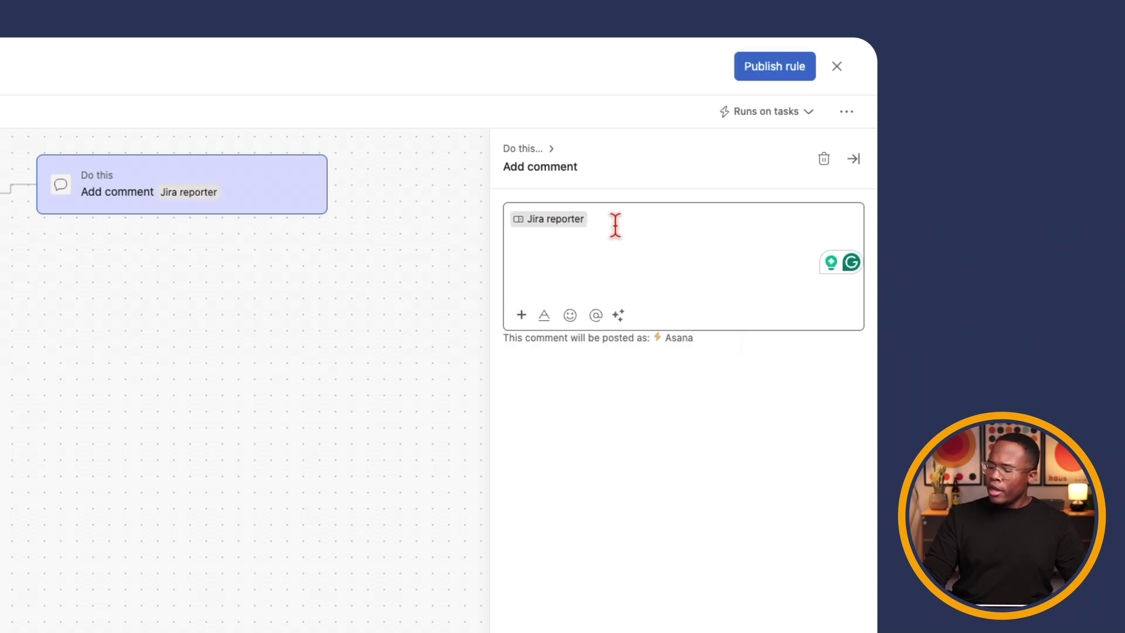
type(", t")
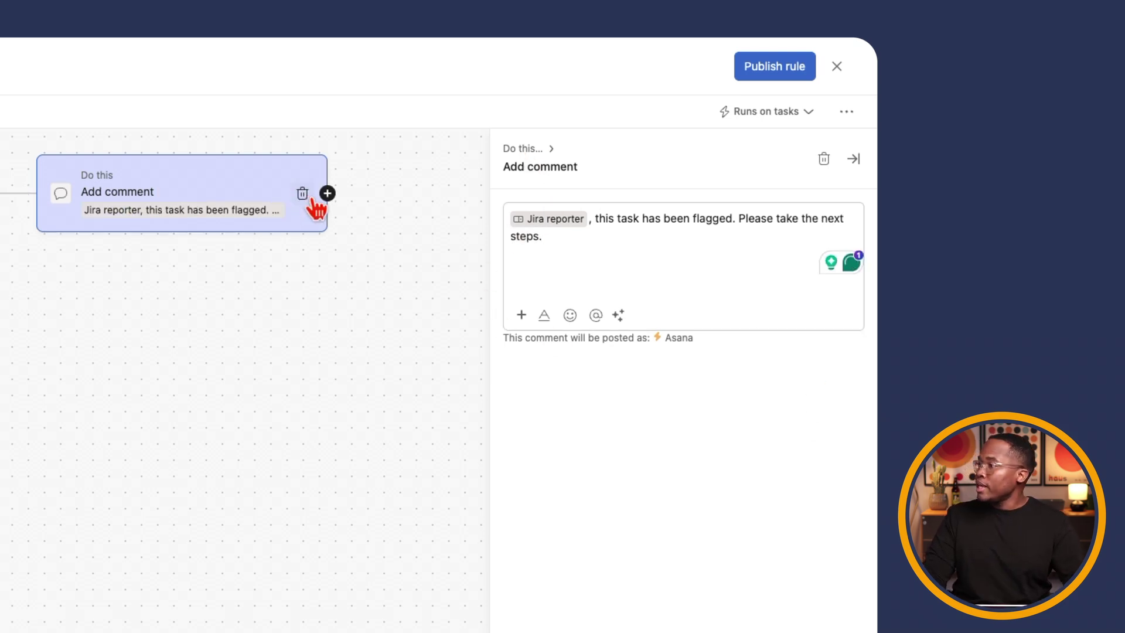
Step: Add a Create subtasks action named '[Jira reporter], Please take the next steps and address…'
left_click(327, 194)
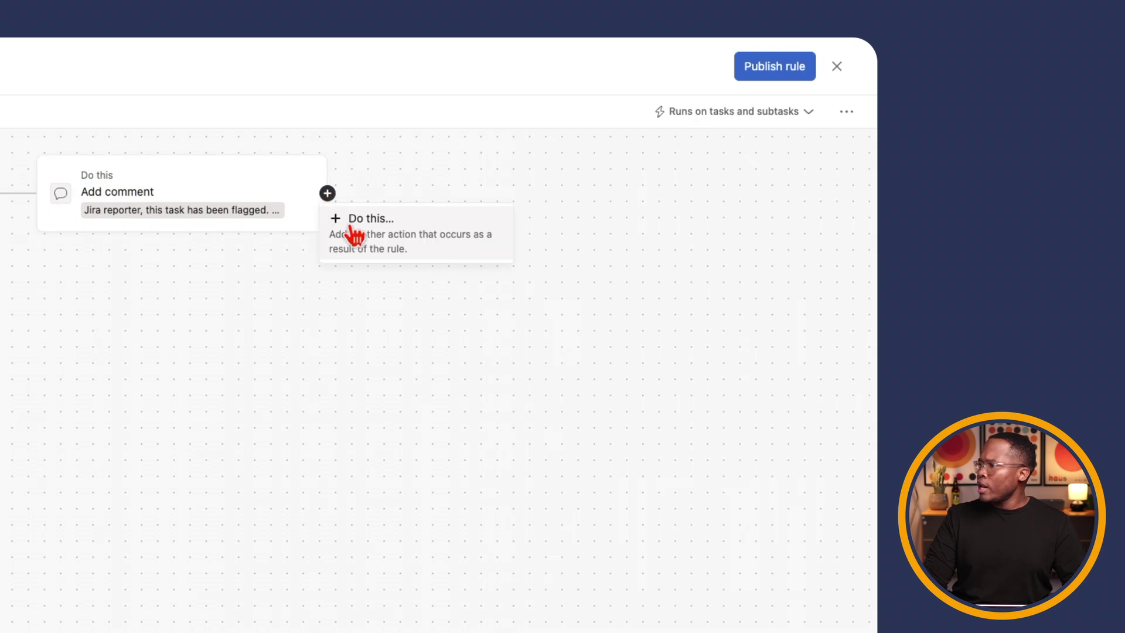
left_click(355, 235)
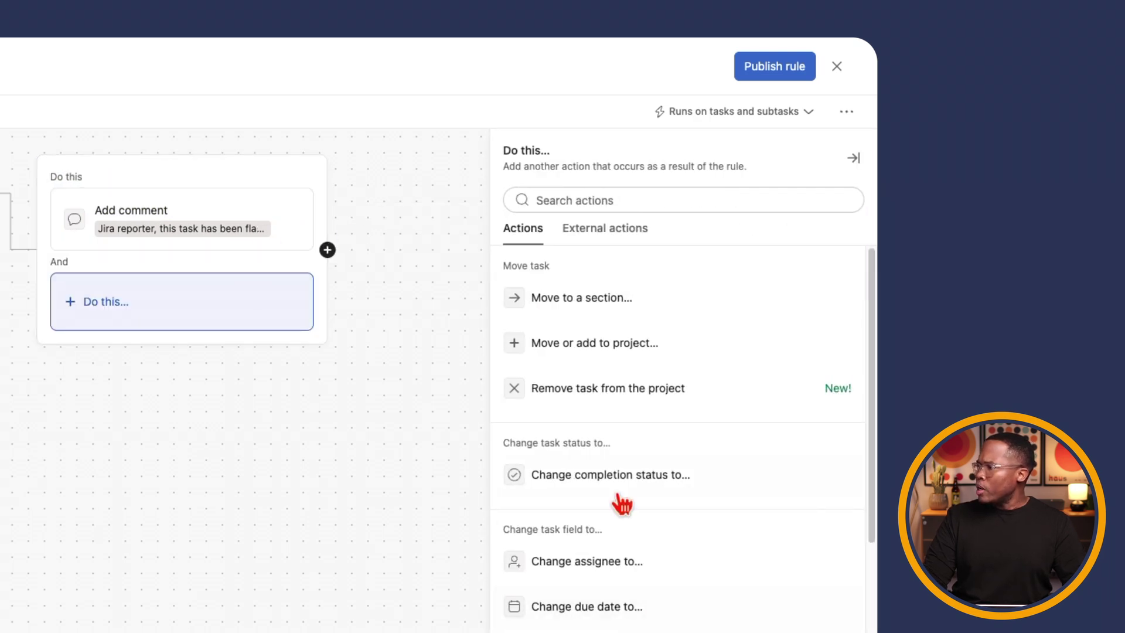
scroll(613, 525, "down", 6)
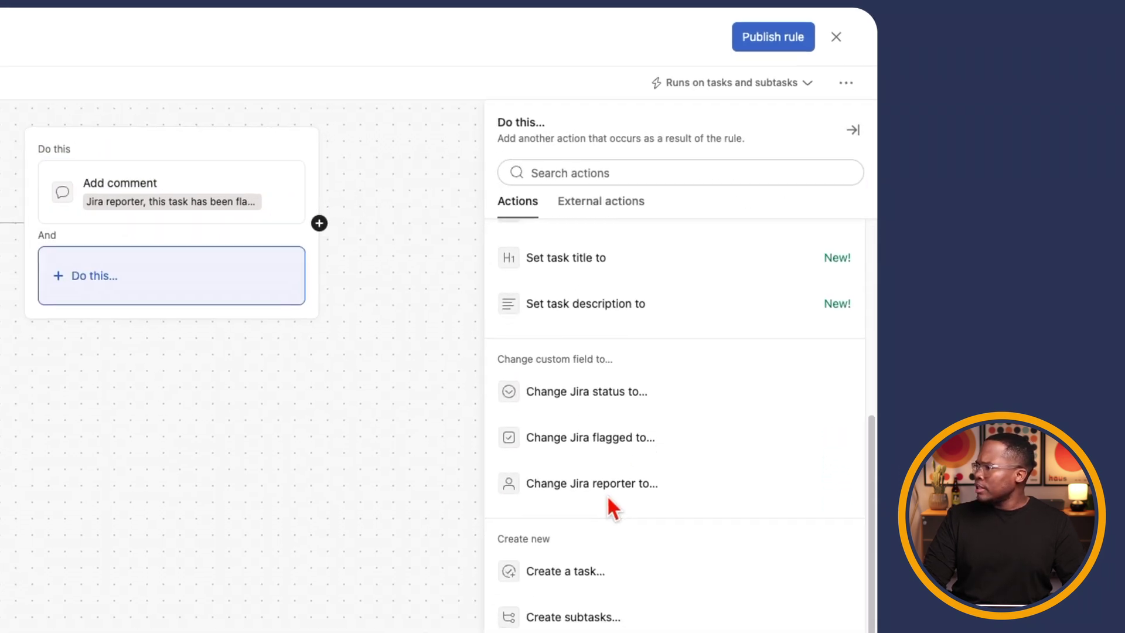
left_click(609, 617)
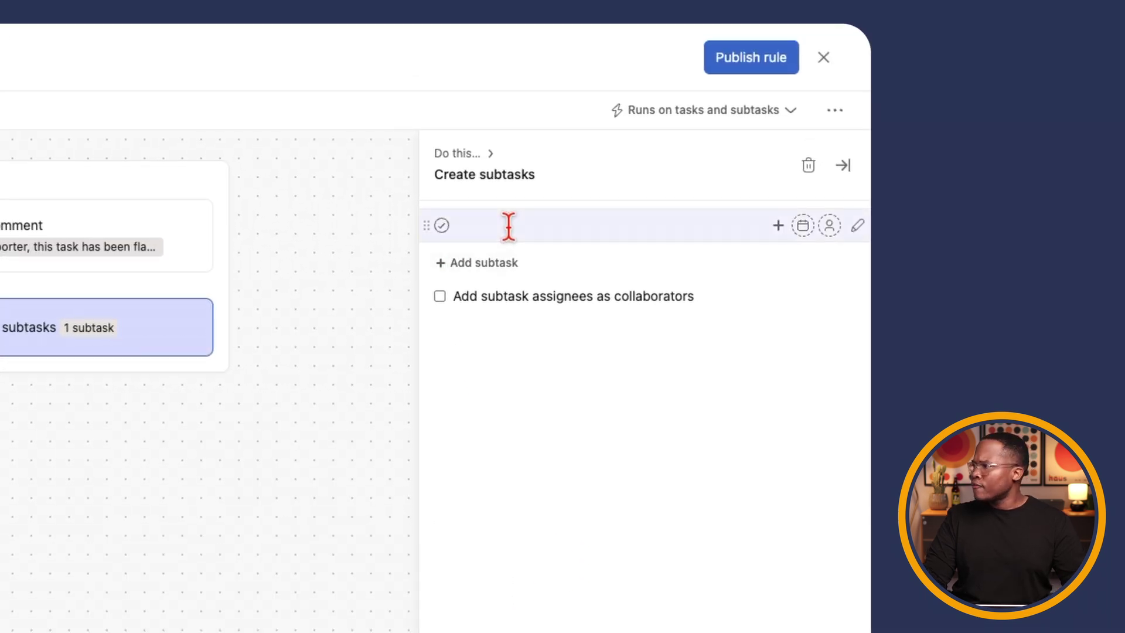
left_click(778, 226)
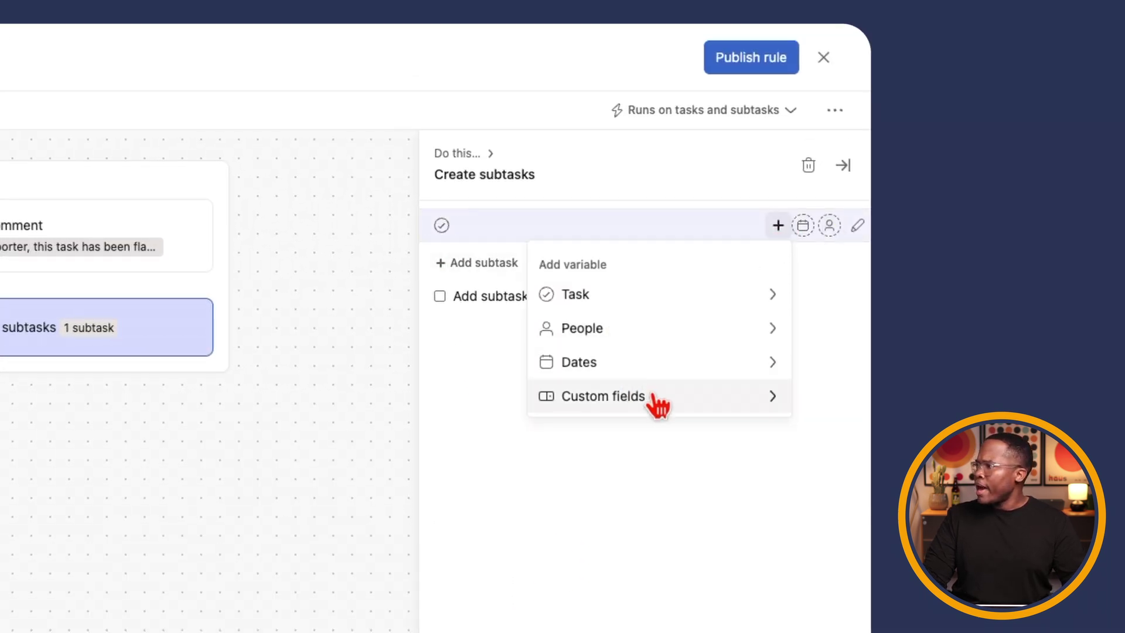
left_click(778, 403)
left_click(678, 375)
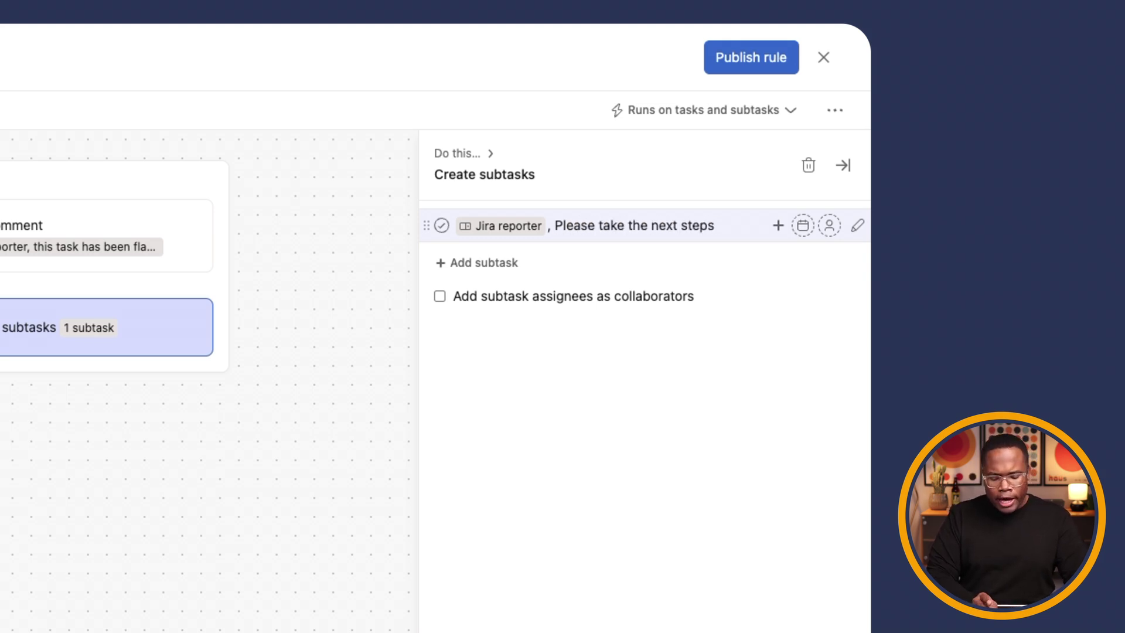
type(", Please take the next steps and address the flagged task")
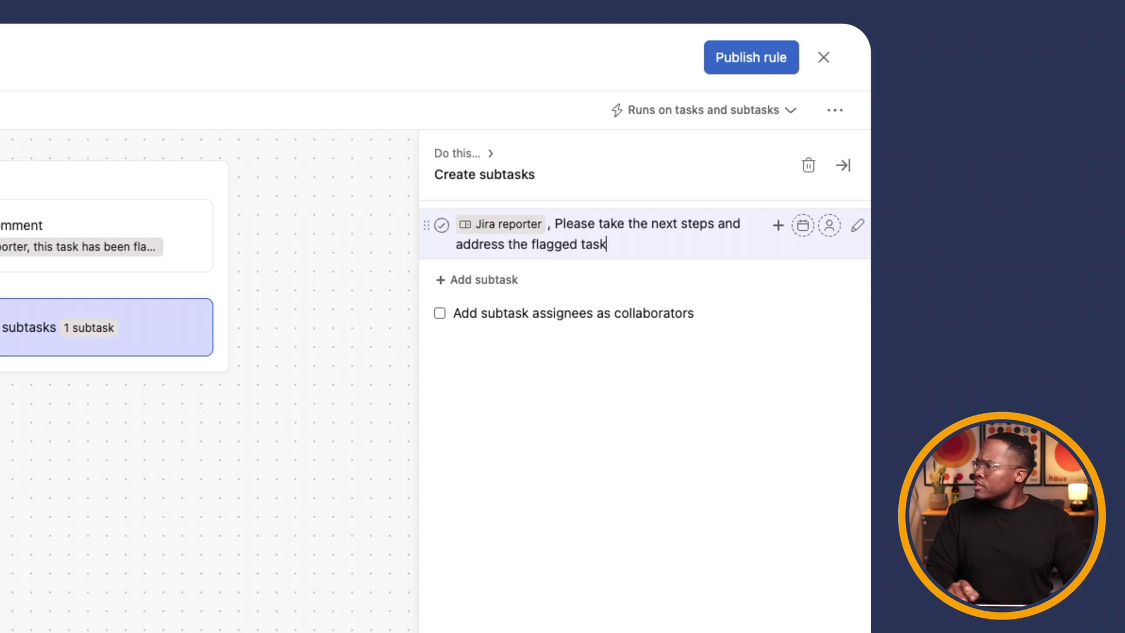
Step: Assign the new subtask to the task creator
left_click(830, 226)
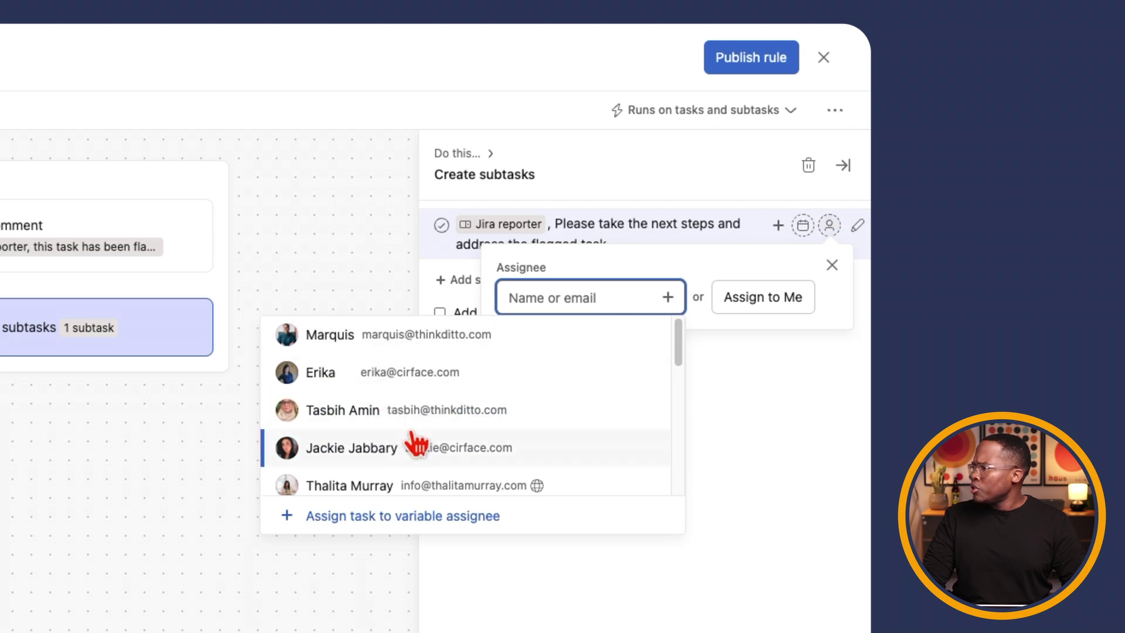
left_click(417, 517)
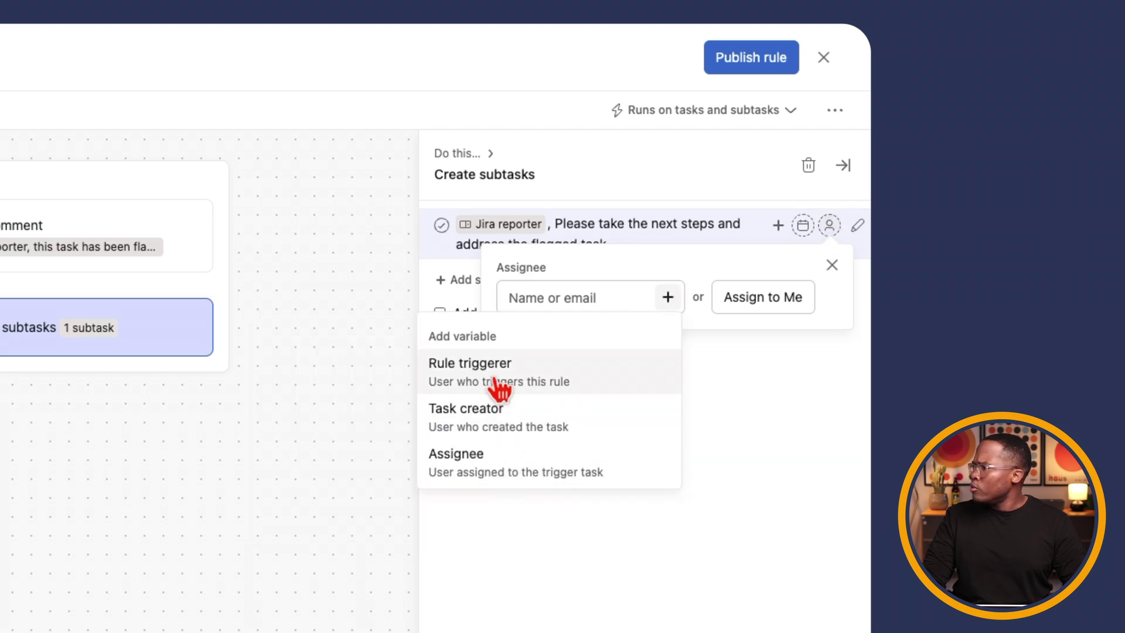
left_click(511, 431)
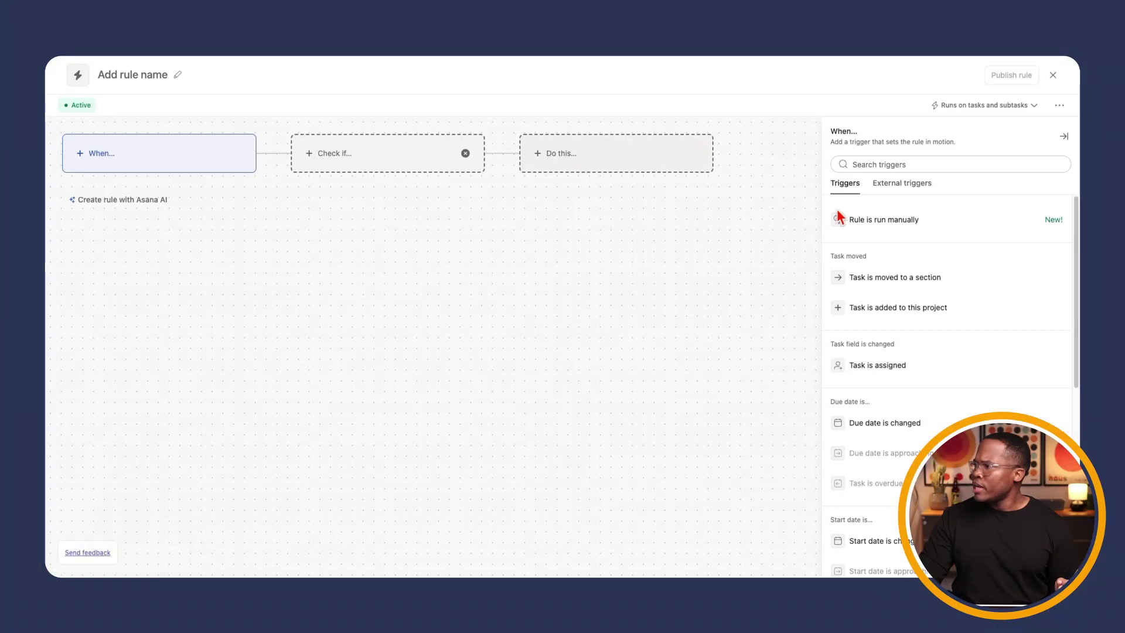
Step: Switch the When… panel to External triggers, listing Jira Cloud, Salesforce and HubSpot events
left_click(907, 184)
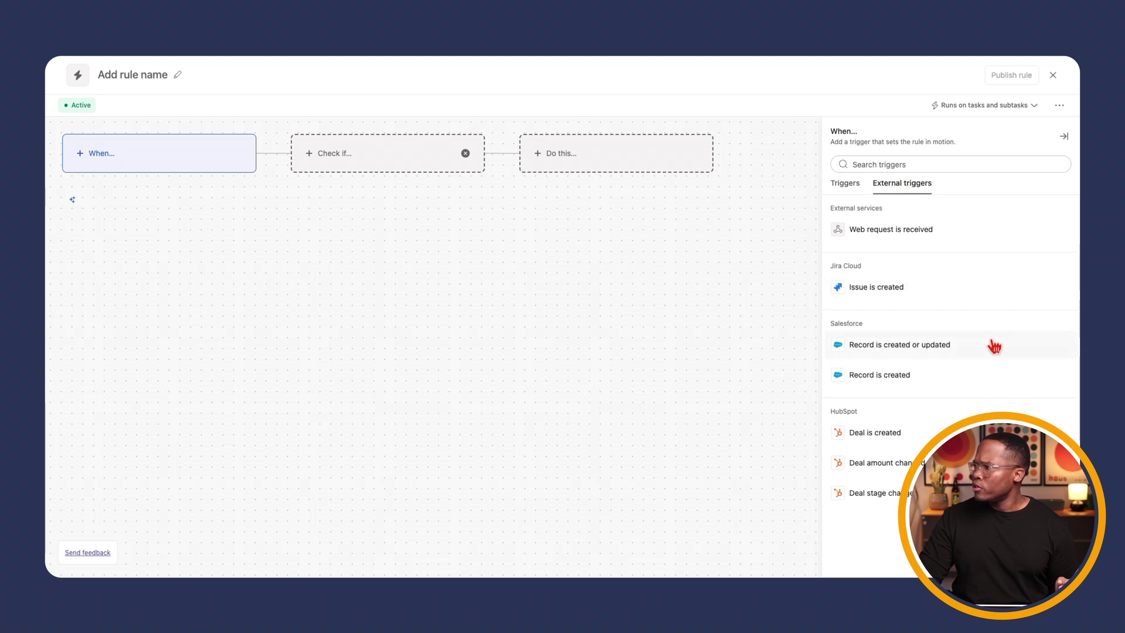